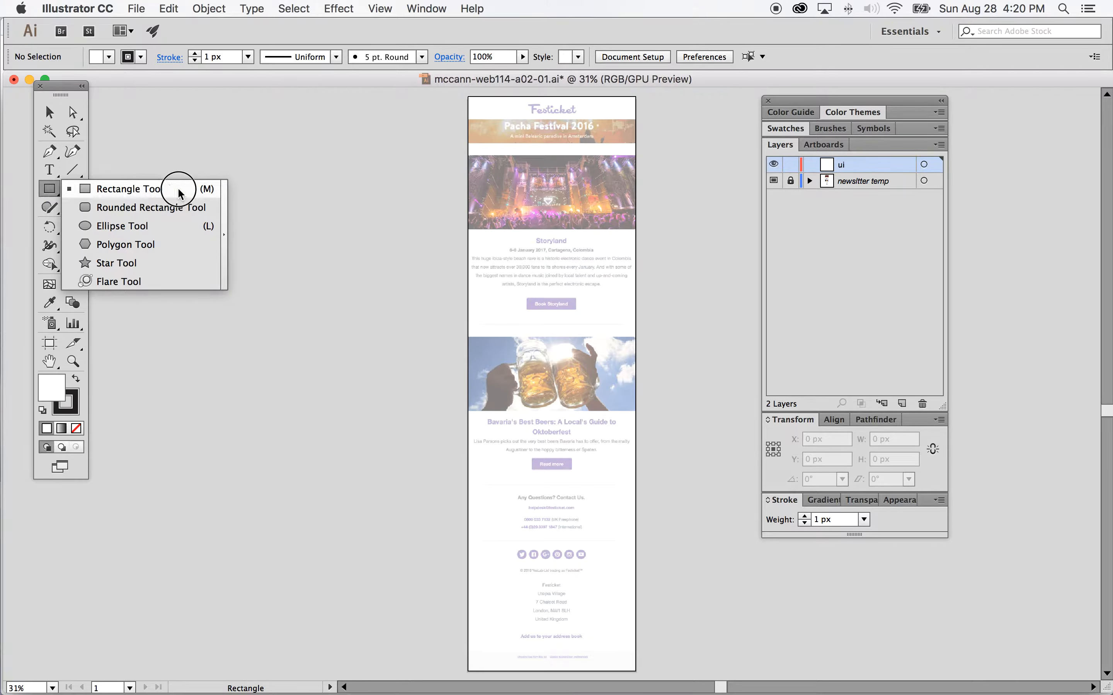
Step: Tear off the rectangle tool group as a floating panel and set a purple fill with no stroke
left_click(224, 236)
left_click_drag(156, 202, 312, 173)
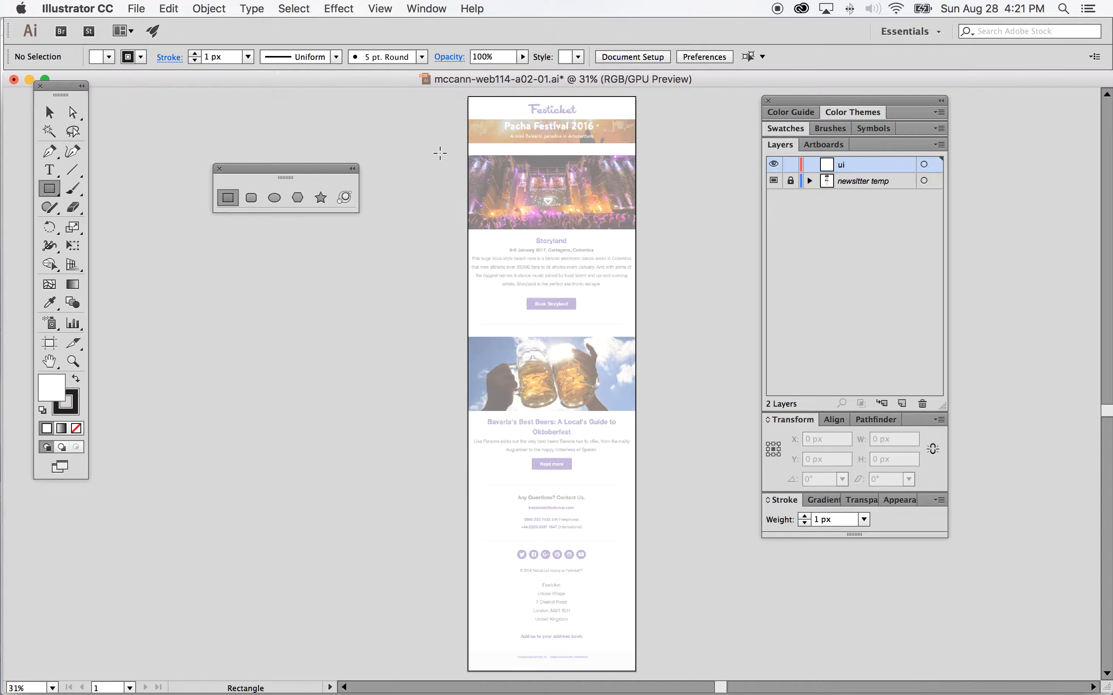
left_click(109, 58)
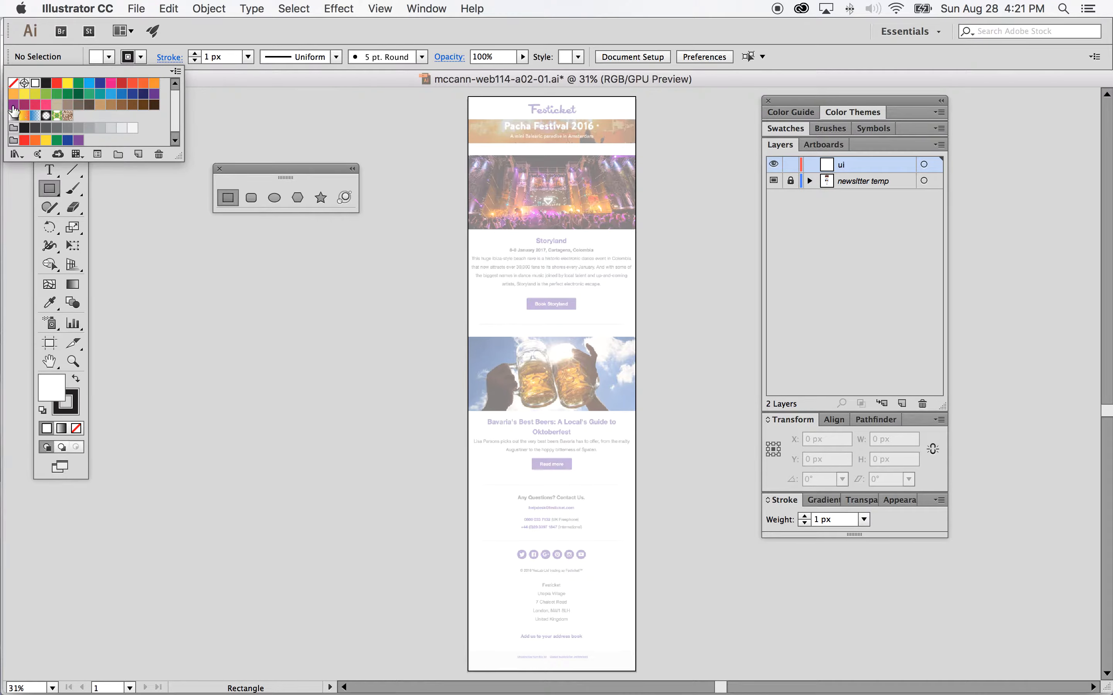
left_click(14, 104)
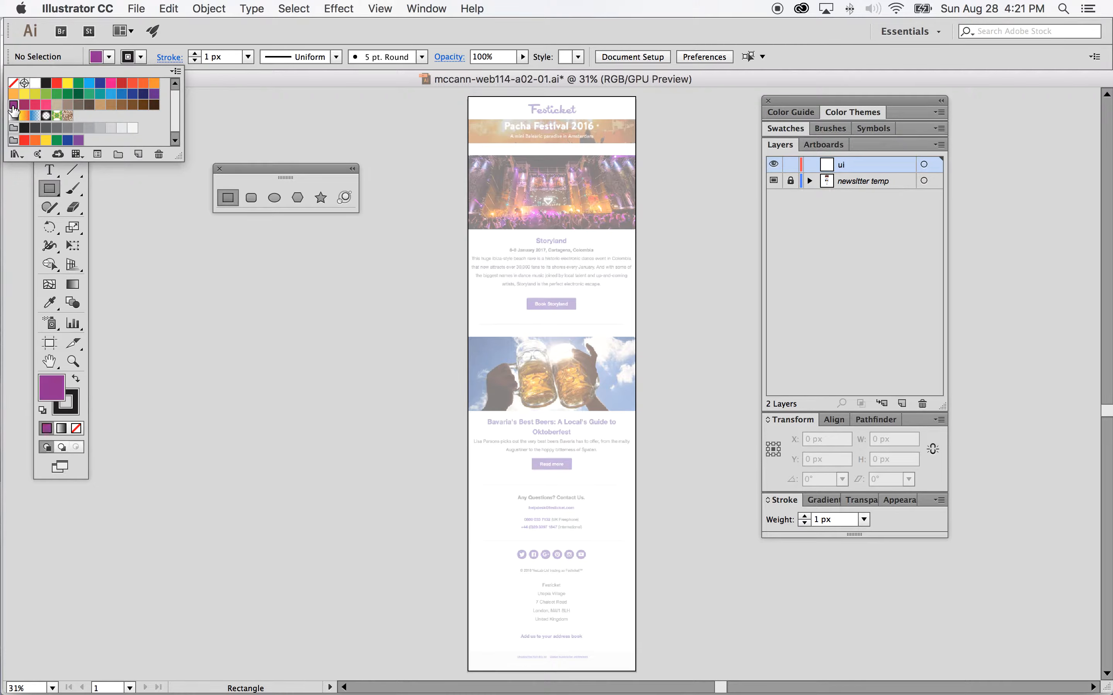
left_click(141, 57)
left_click(13, 84)
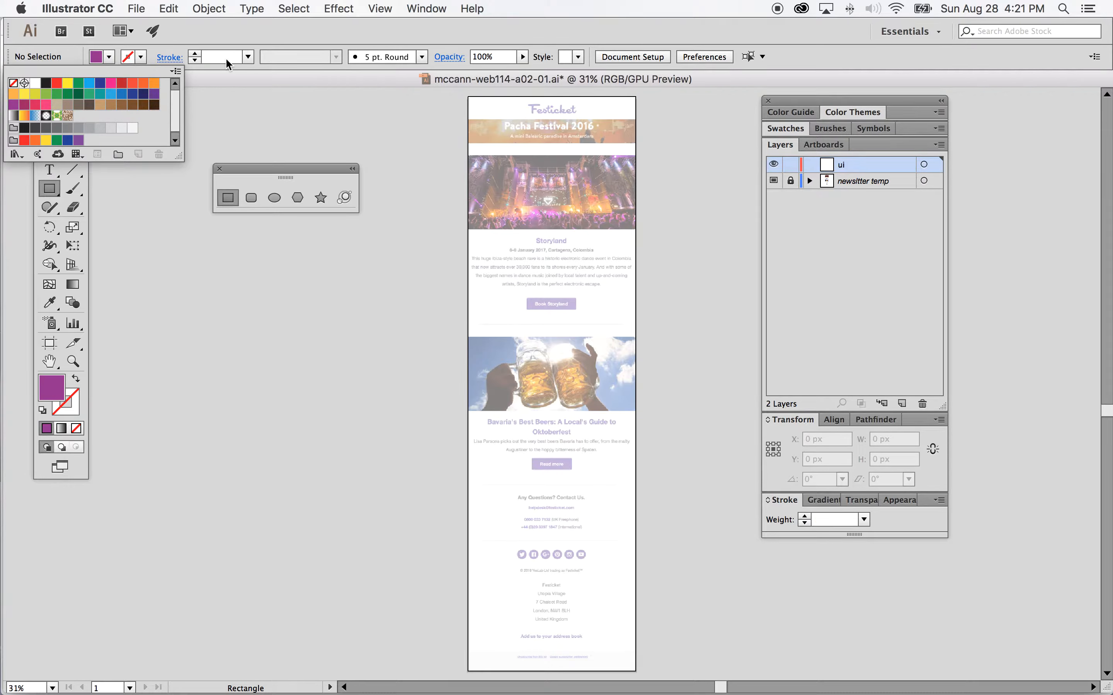
left_click(324, 79)
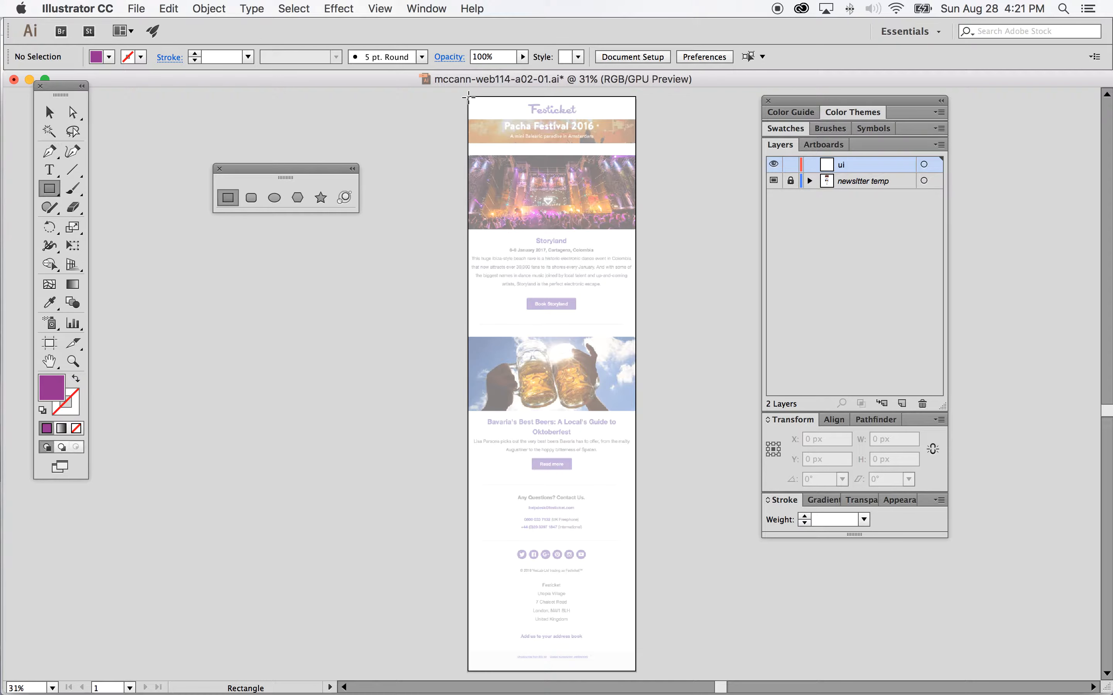
Step: Draw a rectangle about 700 x 100 px across the top of the artboard
left_click_drag(468, 96, 636, 119)
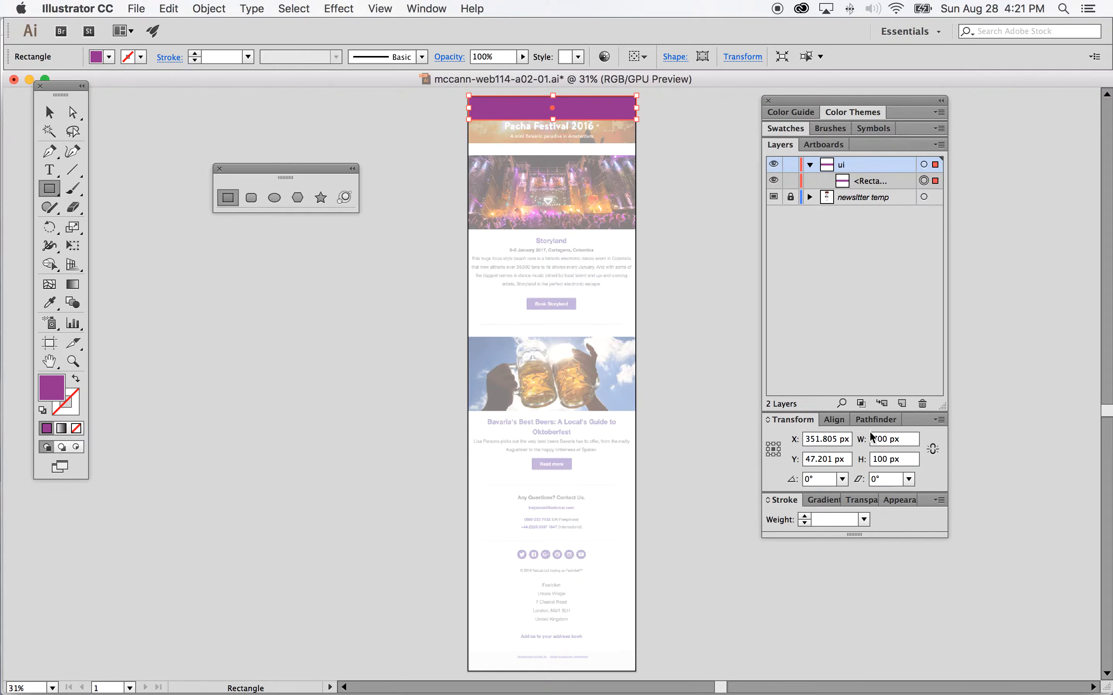
left_click(426, 9)
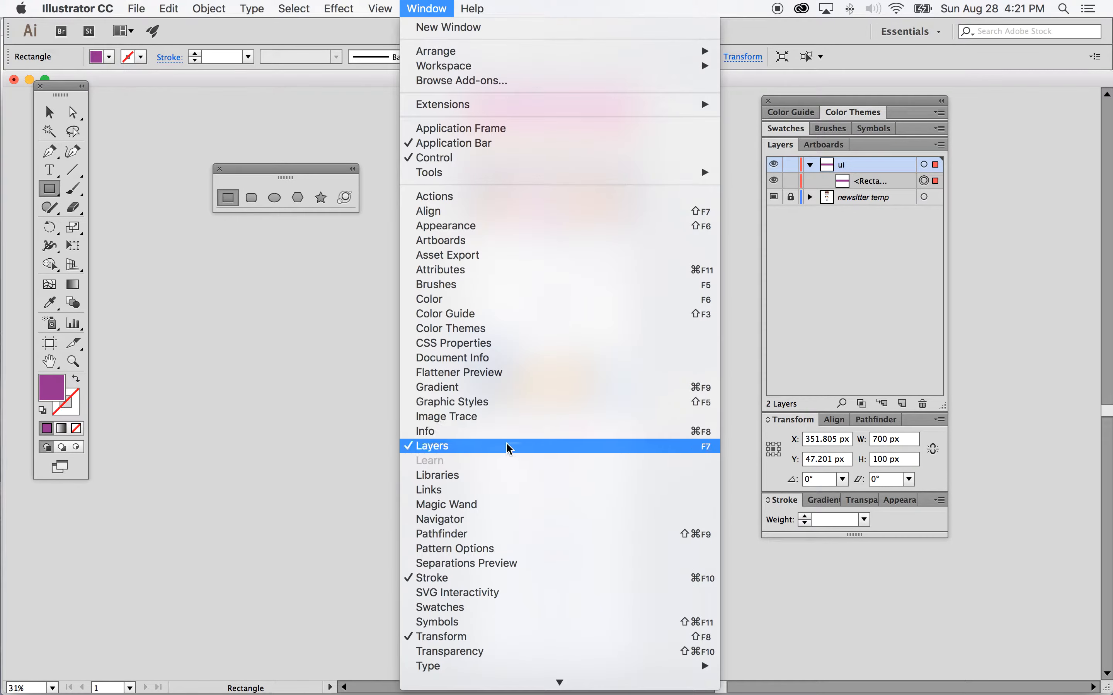
left_click(787, 426)
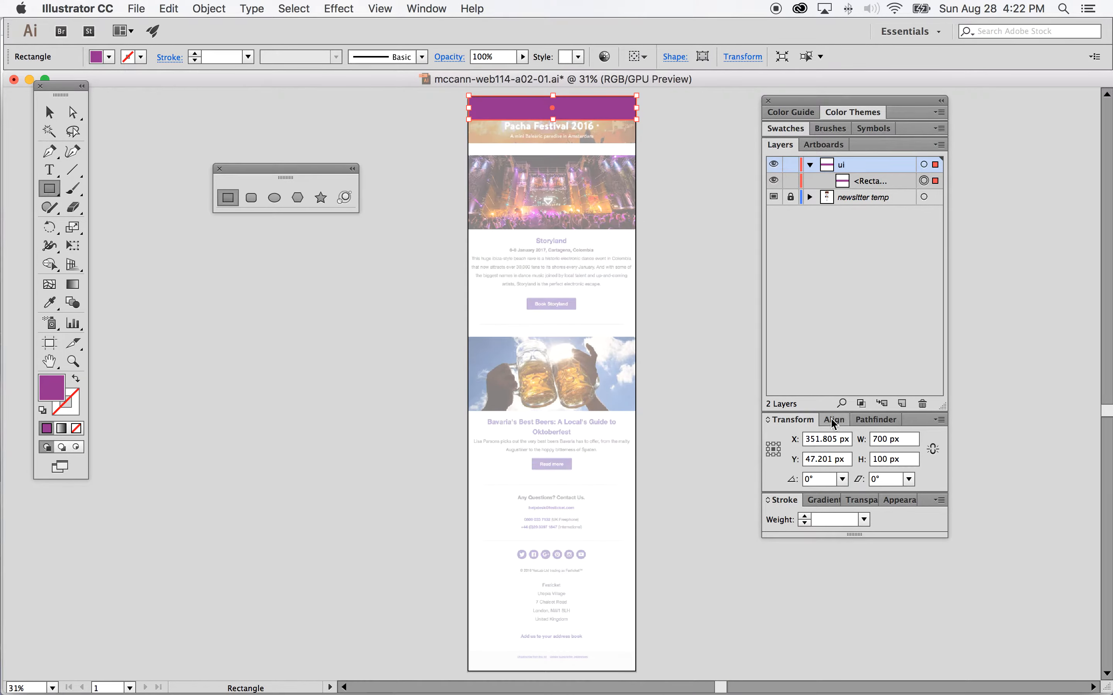
Step: Set the rectangle's height to 95 px
double_click(886, 459)
type("9")
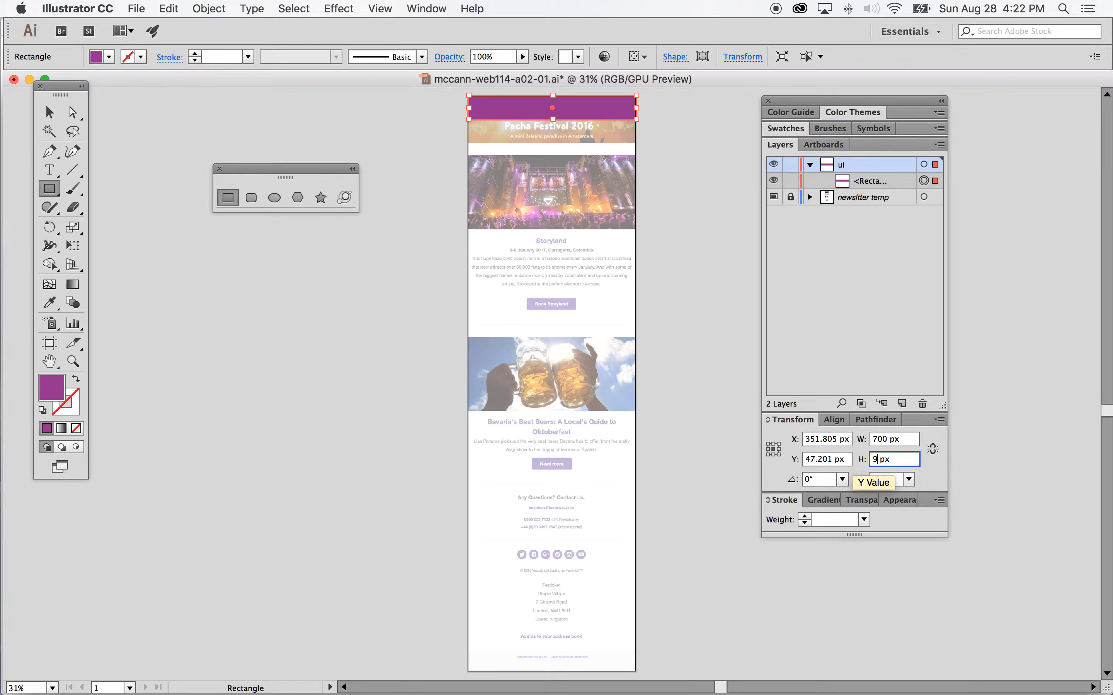
type("5")
key("Return")
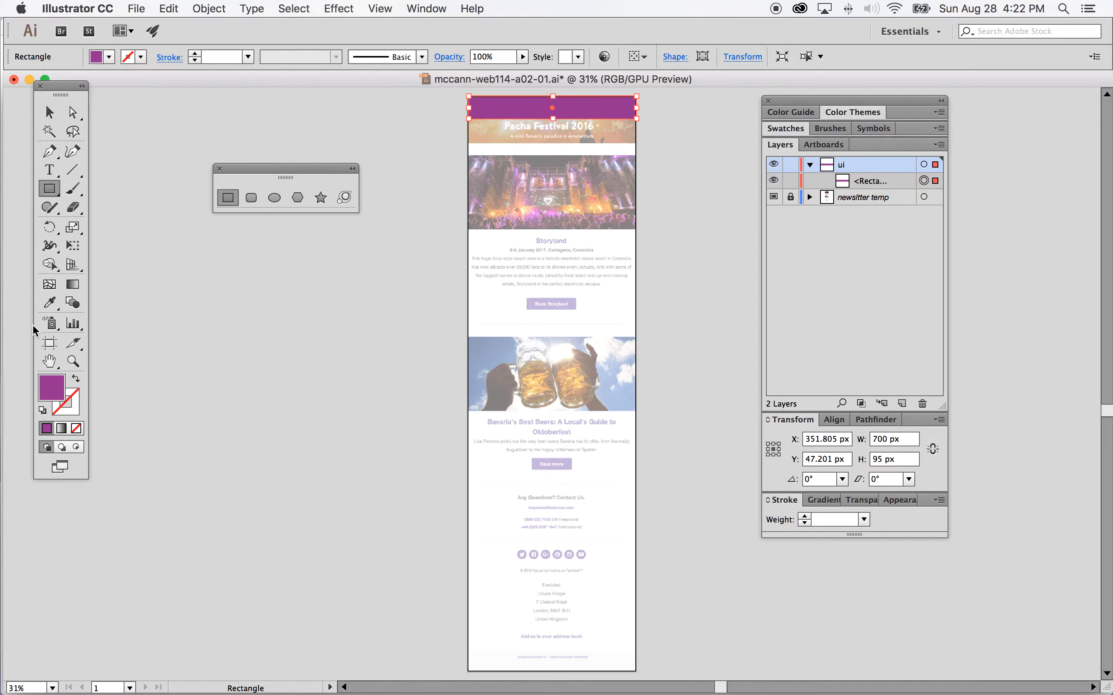
Step: Zoom in on the header and rearrange the floating tool and layers panels beside it
left_click(73, 361)
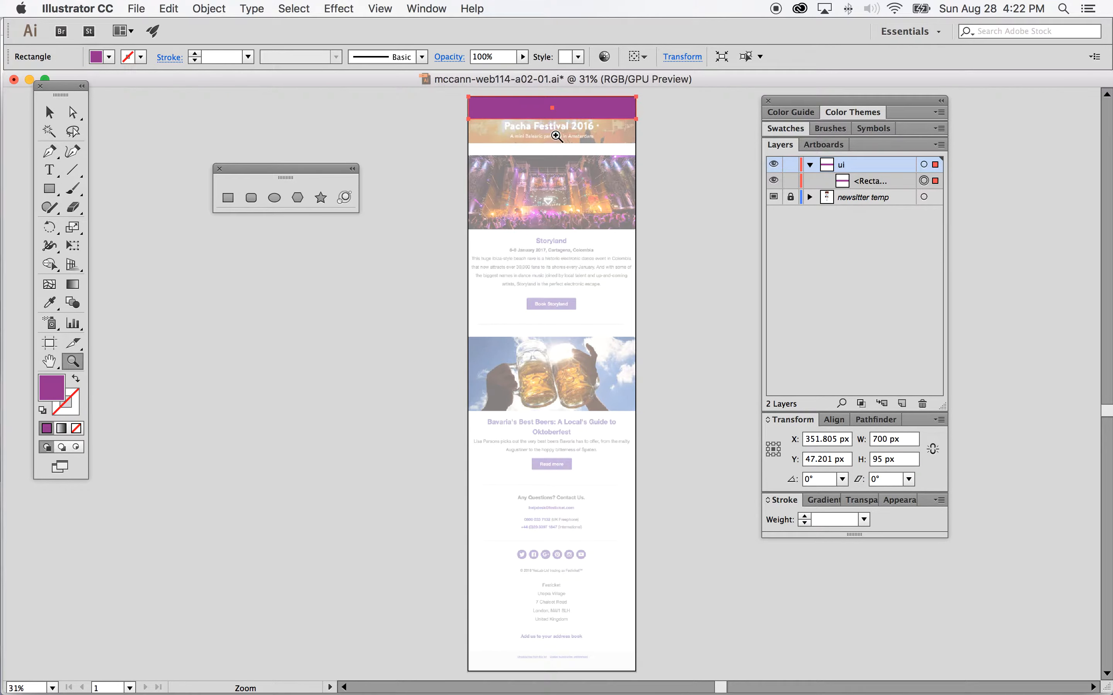
left_click_drag(557, 136, 670, 340)
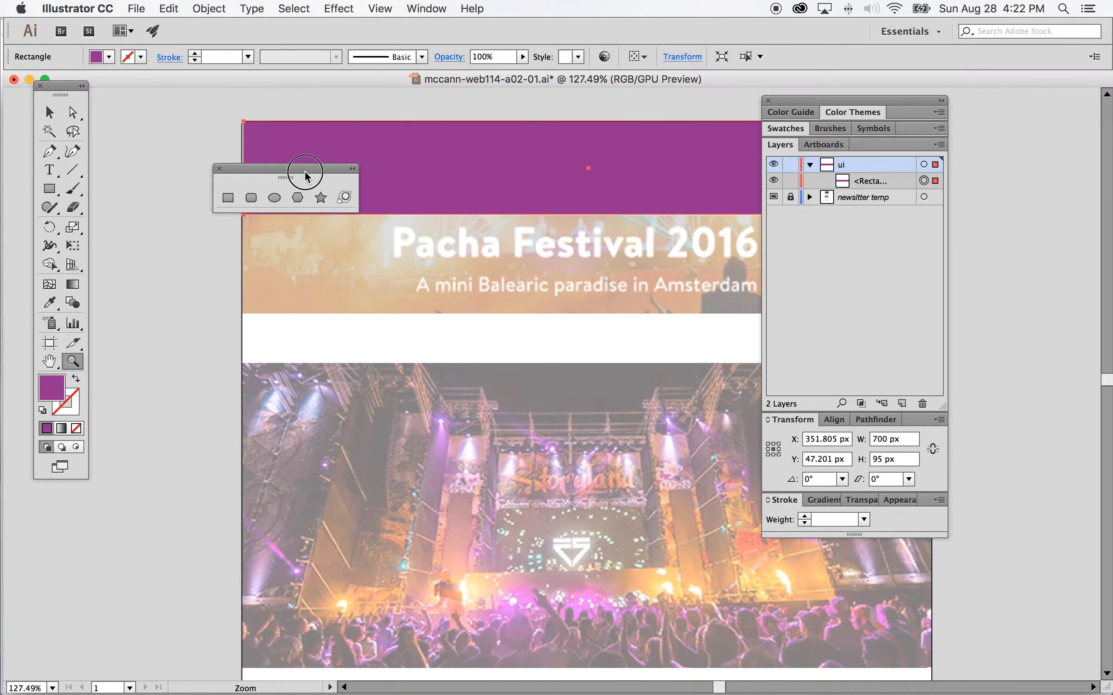
left_click_drag(307, 176, 257, 300)
left_click(49, 113)
left_click(310, 179)
left_click_drag(368, 171, 347, 186)
left_click_drag(826, 101, 953, 221)
scroll(705, 214, "down", 3)
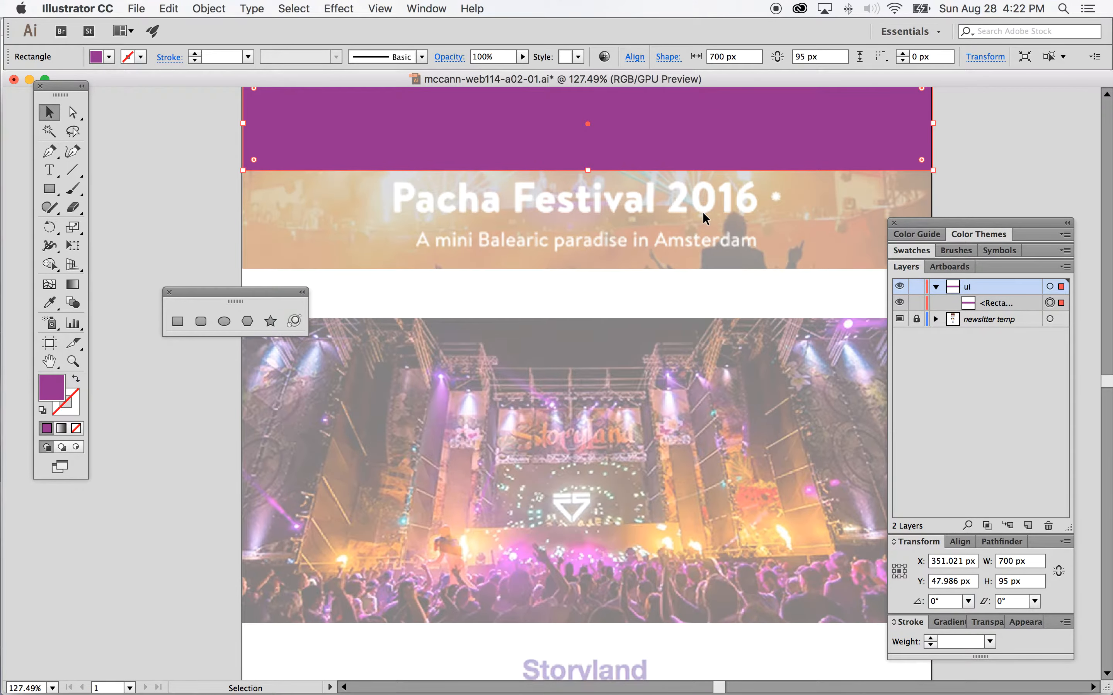
scroll(703, 212, "right", 2)
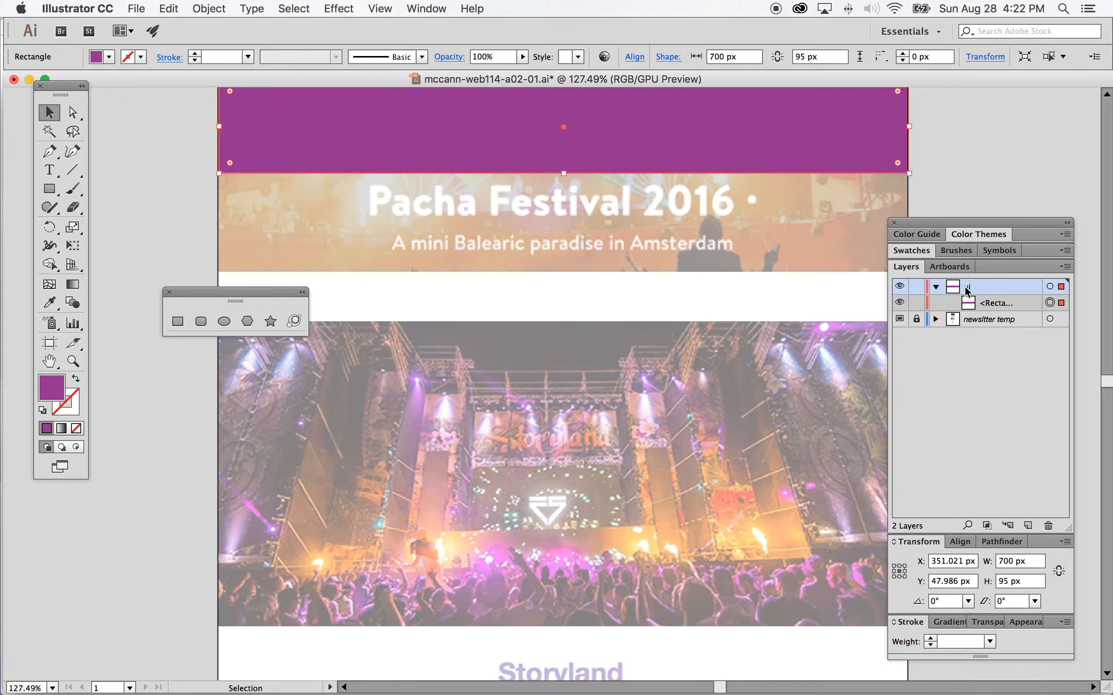
Step: Rename the rectangle's layer entry to logo
left_click(937, 286)
left_click(937, 287)
left_click(1001, 304)
left_click_drag(1023, 224, 943, 193)
left_click_drag(990, 497, 1059, 503)
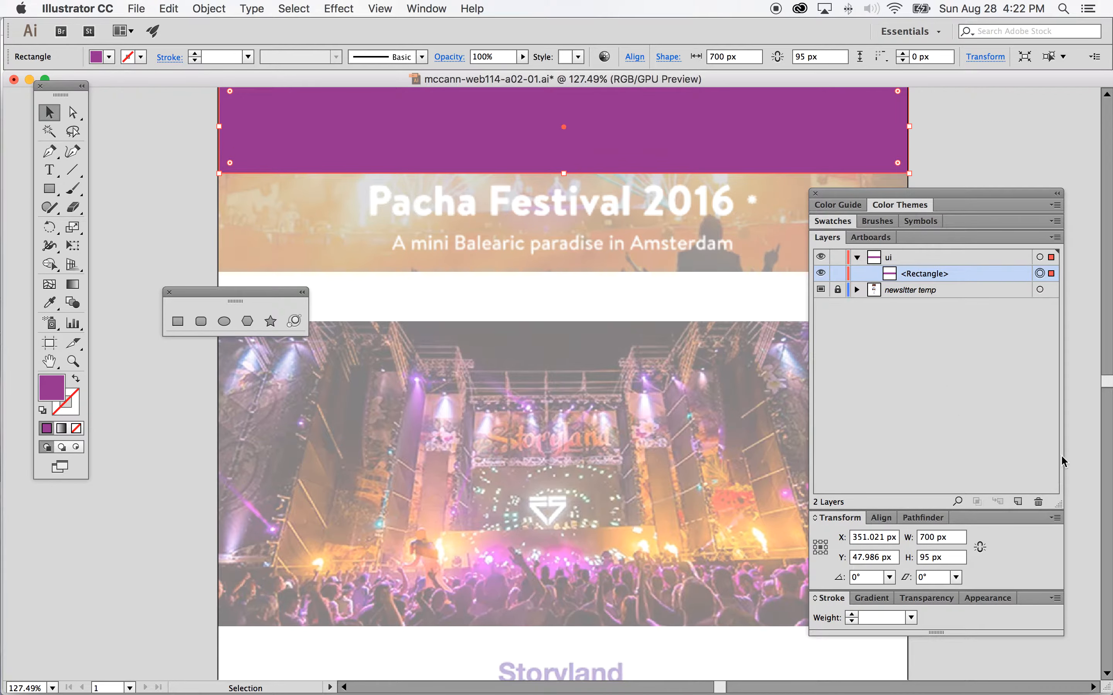
double_click(931, 275)
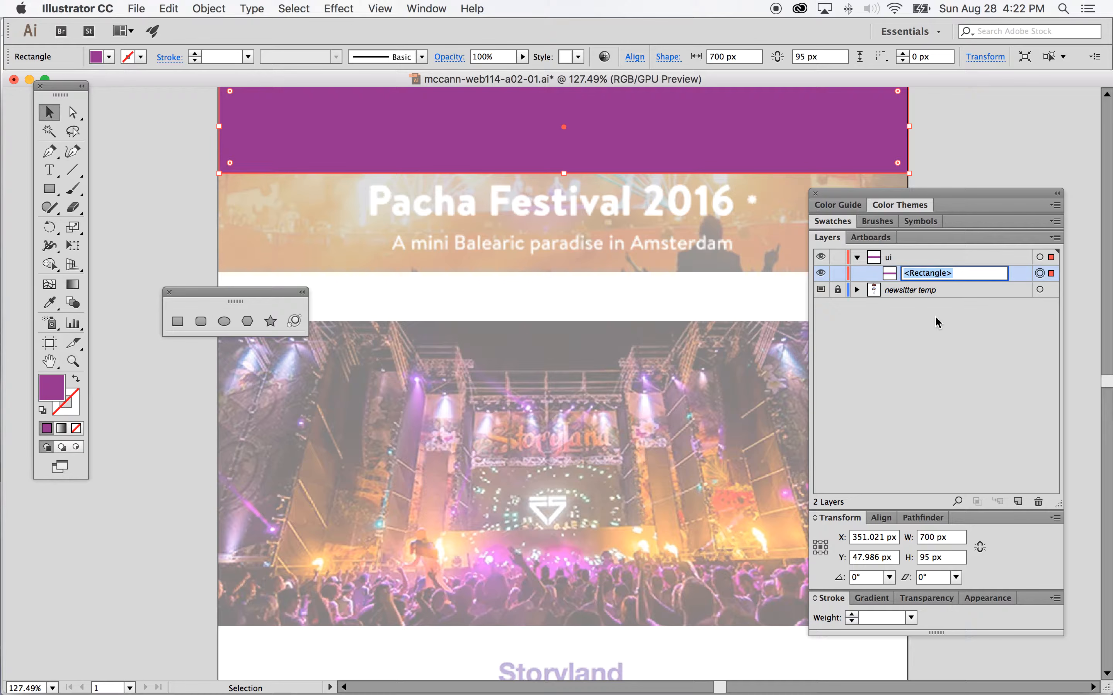
type("logo")
left_click_drag(947, 194, 944, 231)
scroll(690, 197, "up", 2)
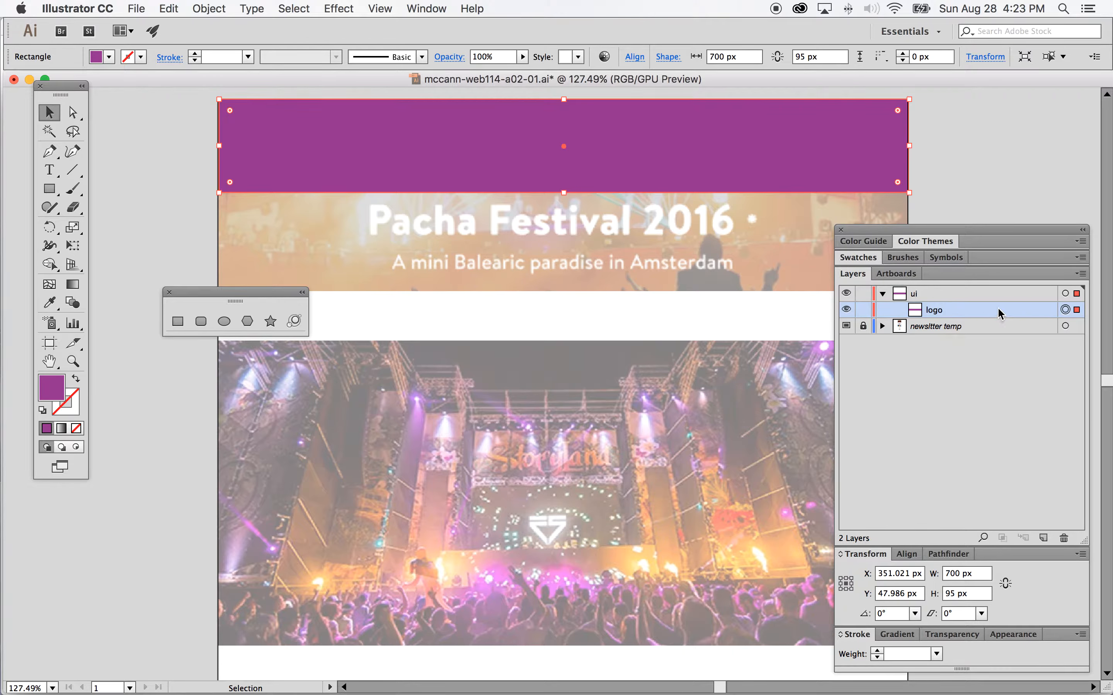
Step: Duplicate the logo rectangle in the layers list and select the copy
left_click_drag(997, 311, 1042, 462)
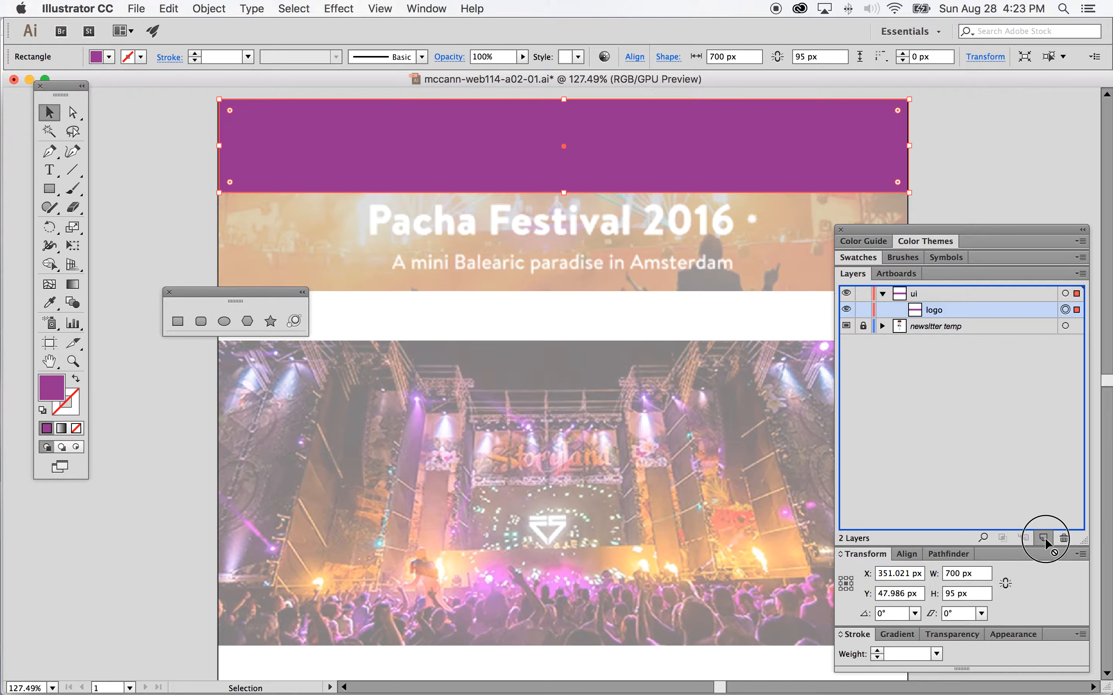
left_click_drag(1045, 538, 1045, 539)
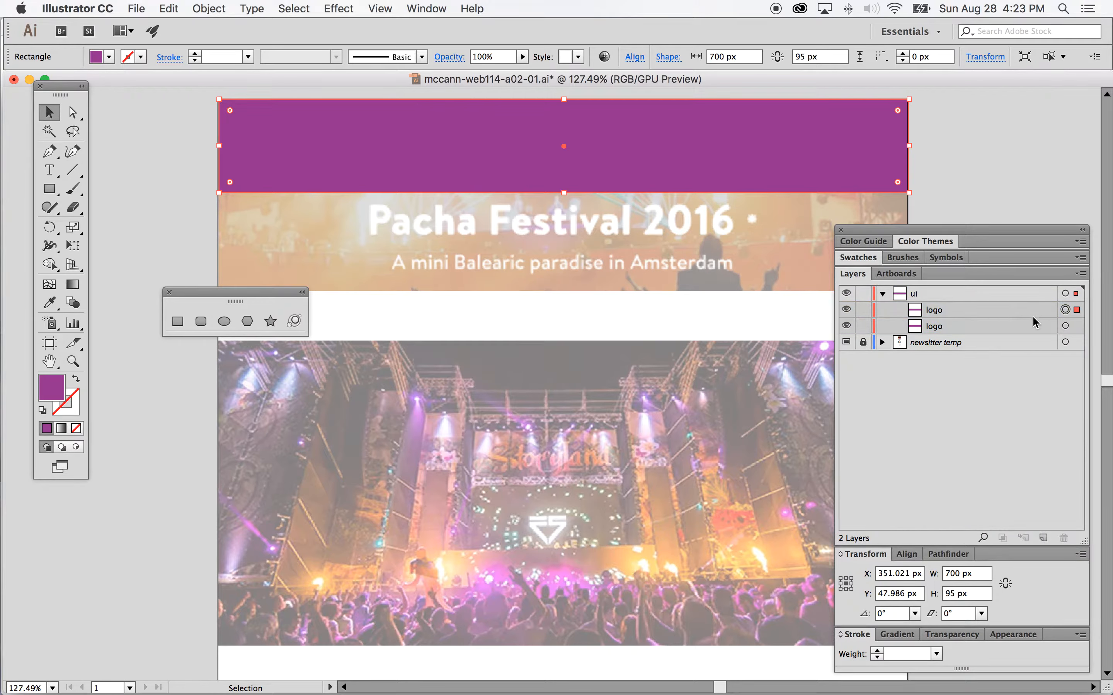
left_click(995, 313)
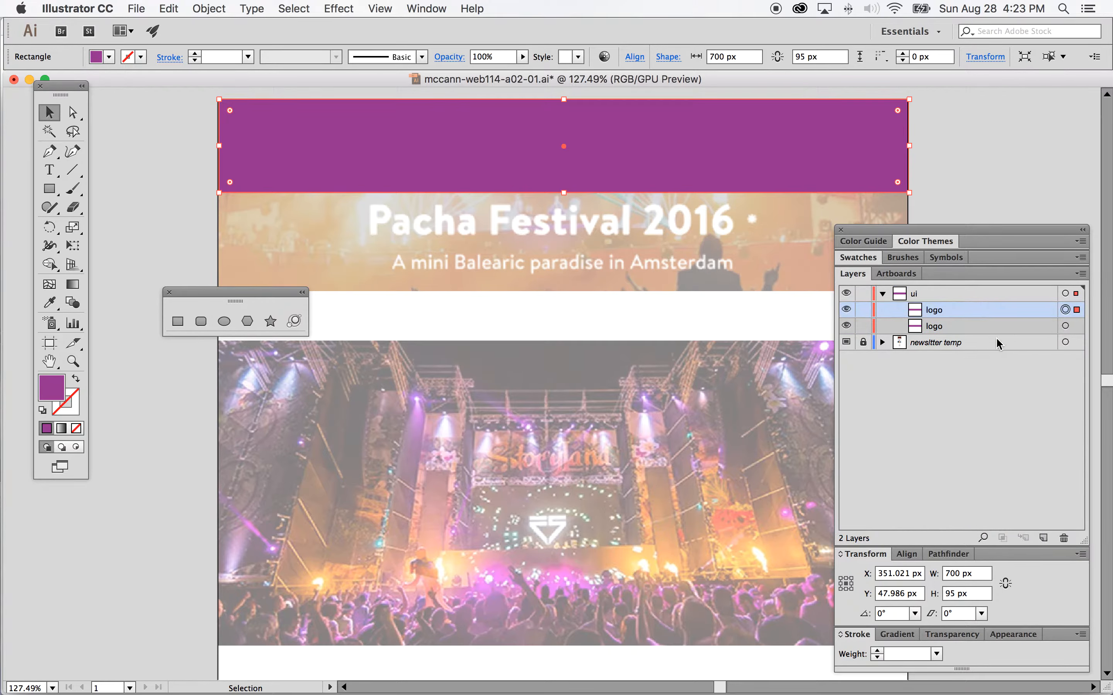
left_click(1026, 326)
left_click(1065, 327)
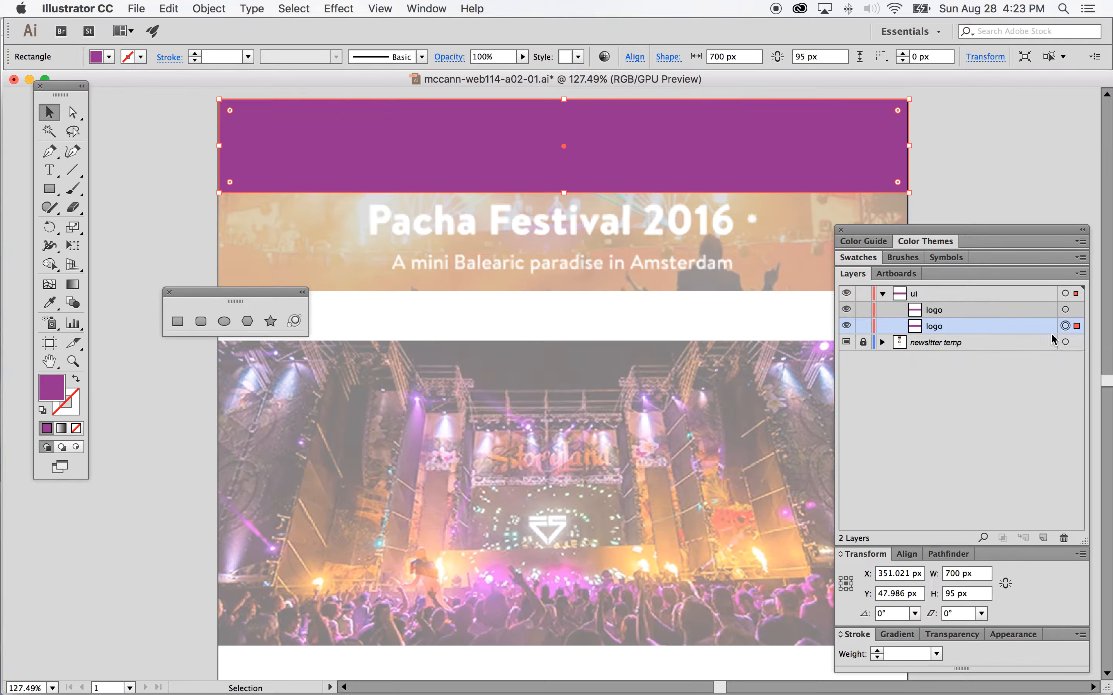
Step: Rename the duplicated rectangle to banner
double_click(932, 327)
type("b")
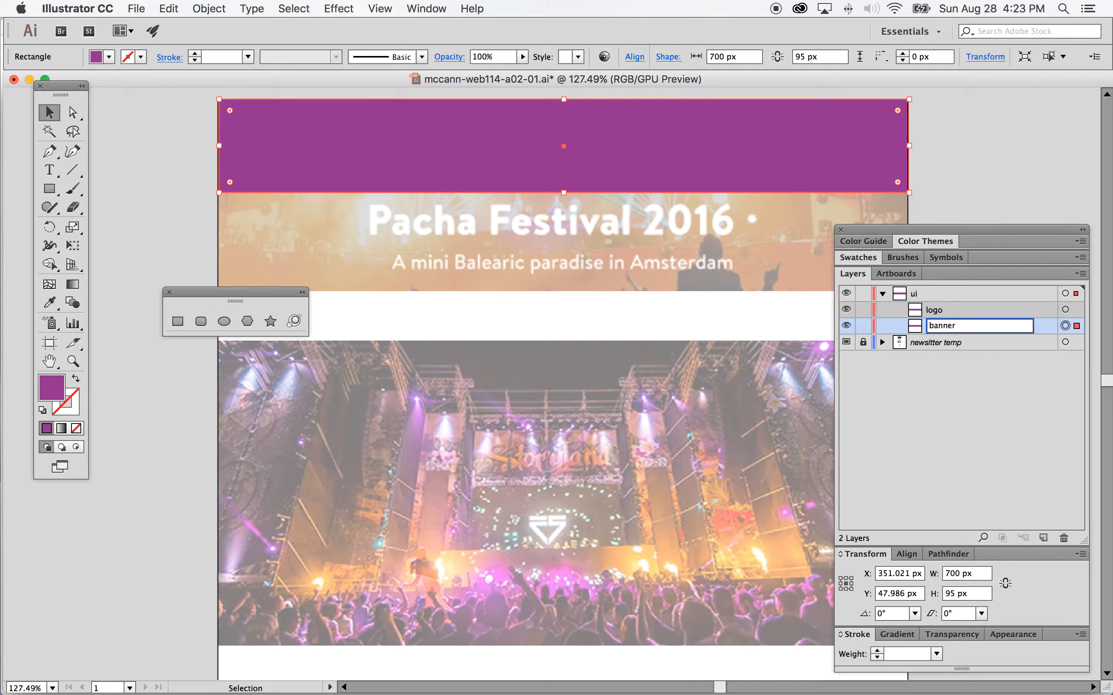
type("anner")
key("Return")
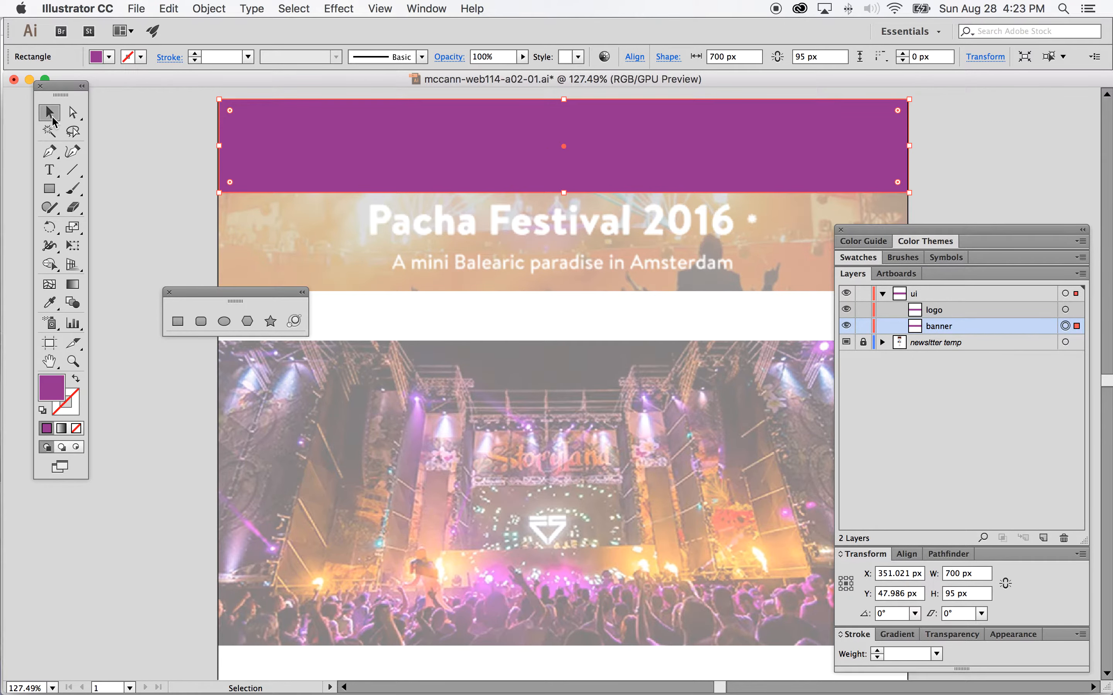
Step: Move the banner rectangle down below the logo and set its height to 100 px
left_click_drag(565, 99, 561, 355)
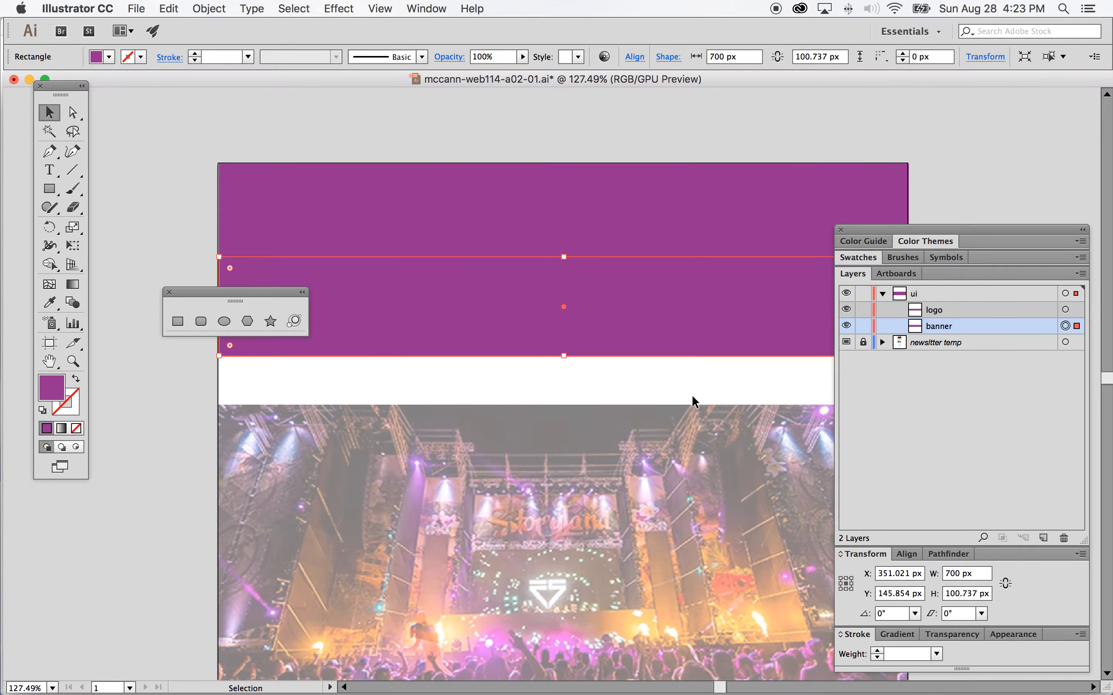
left_click(962, 596)
left_click_drag(961, 597, 973, 594)
key("BackSpace")
key("Return")
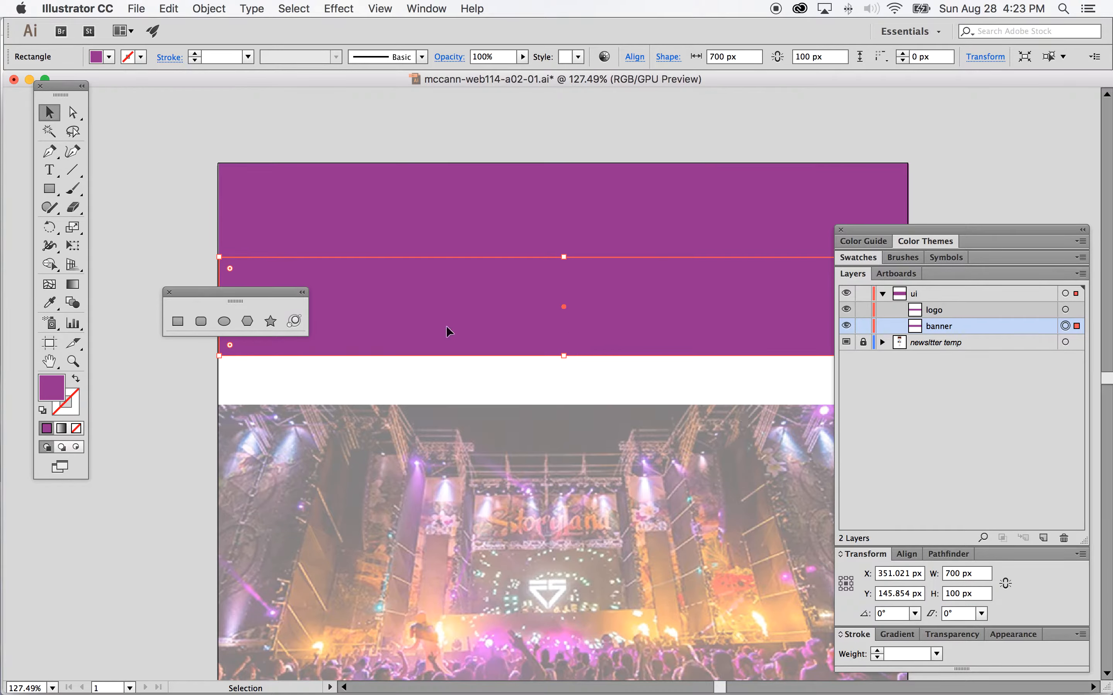
Step: Fill the banner rectangle with a pink swatch and deselect it
left_click_drag(245, 294, 201, 419)
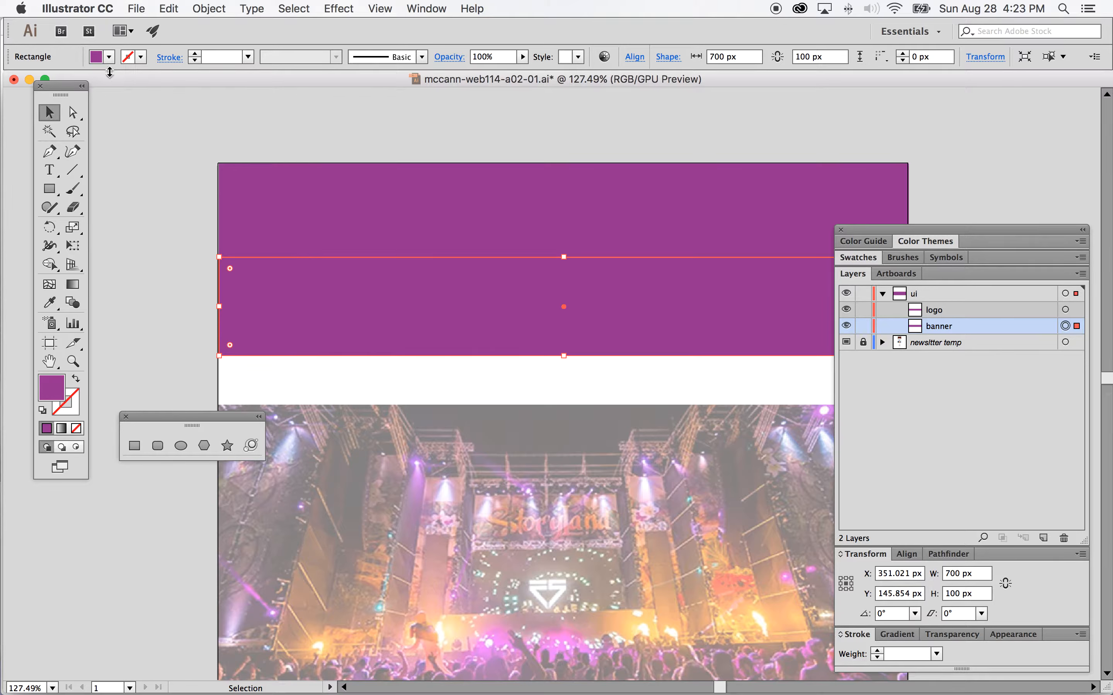
left_click(109, 56)
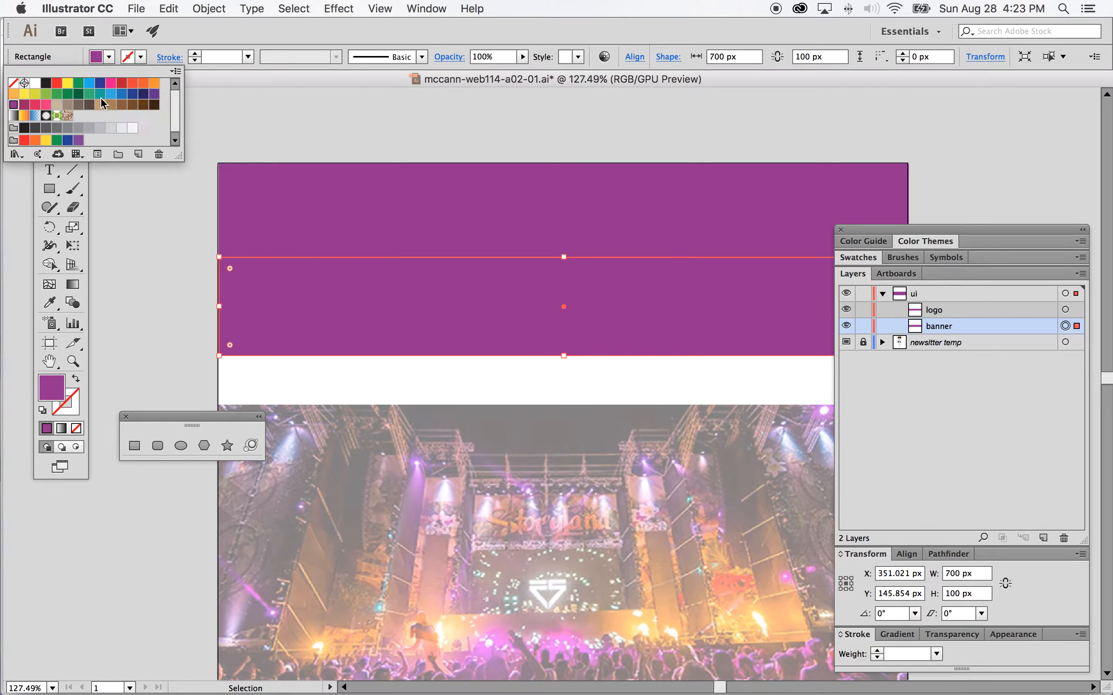
left_click(46, 106)
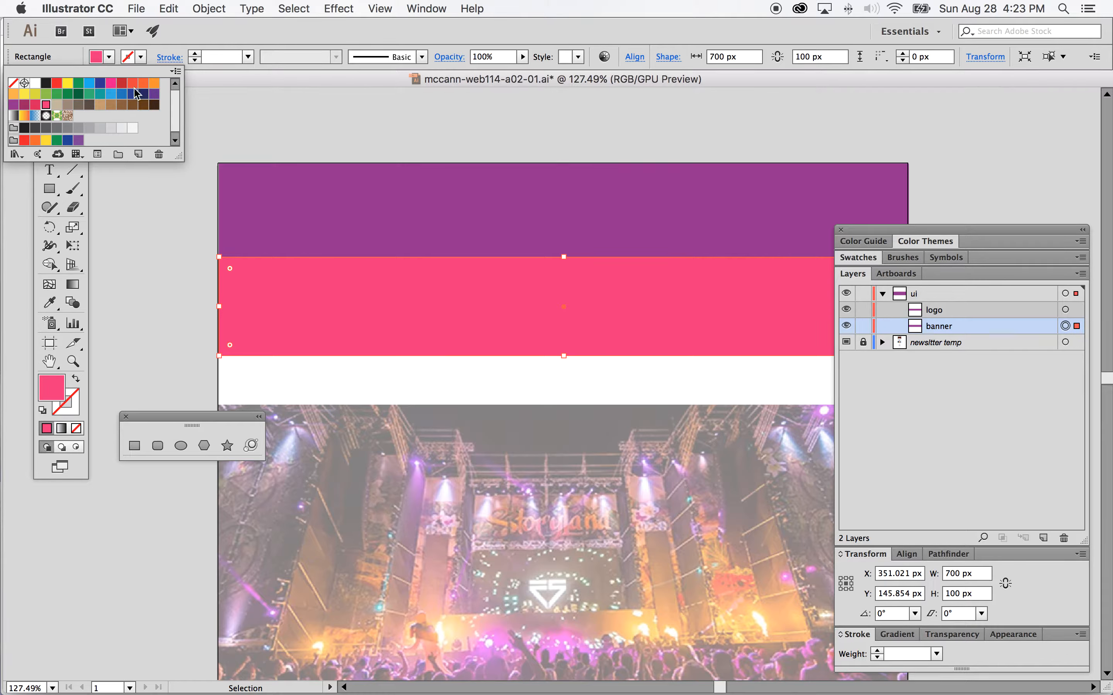
left_click(259, 81)
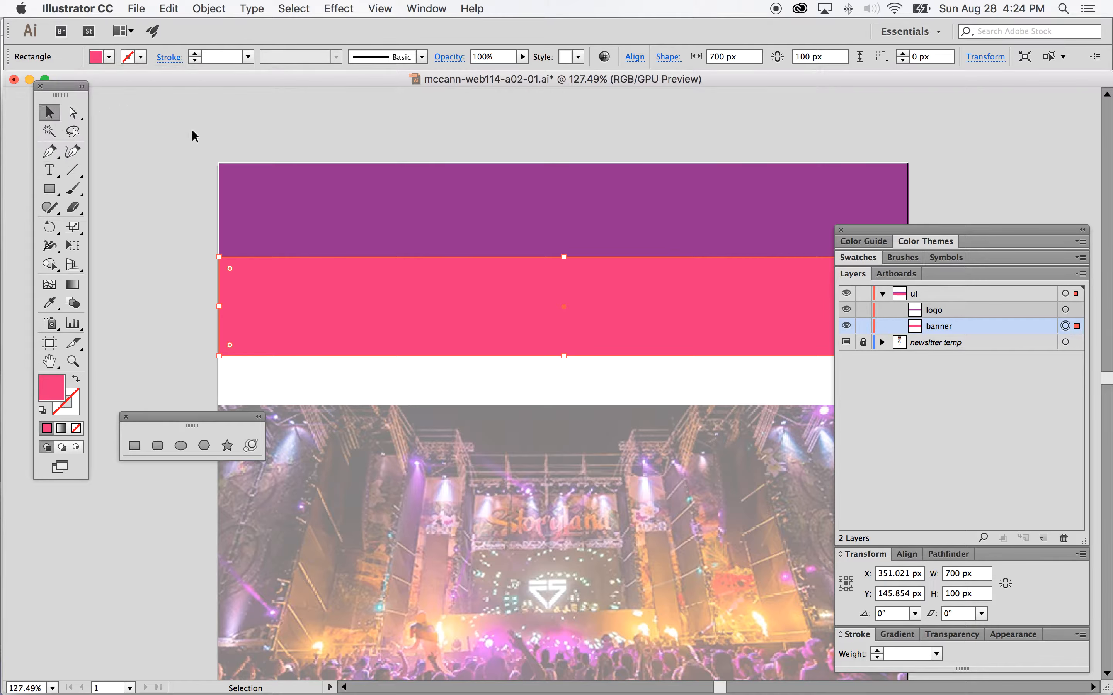
left_click(200, 147)
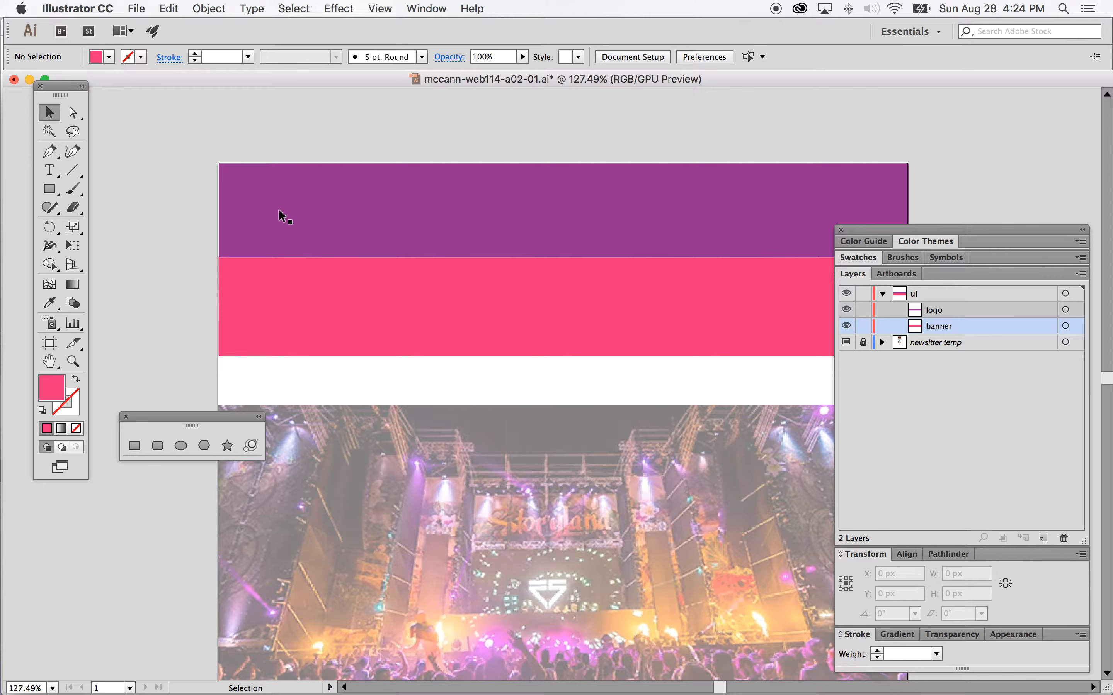
Step: Select both the logo and banner rectangles and centre them horizontally, aligned to the artboard
left_click(79, 364)
left_click_drag(226, 198, 407, 373)
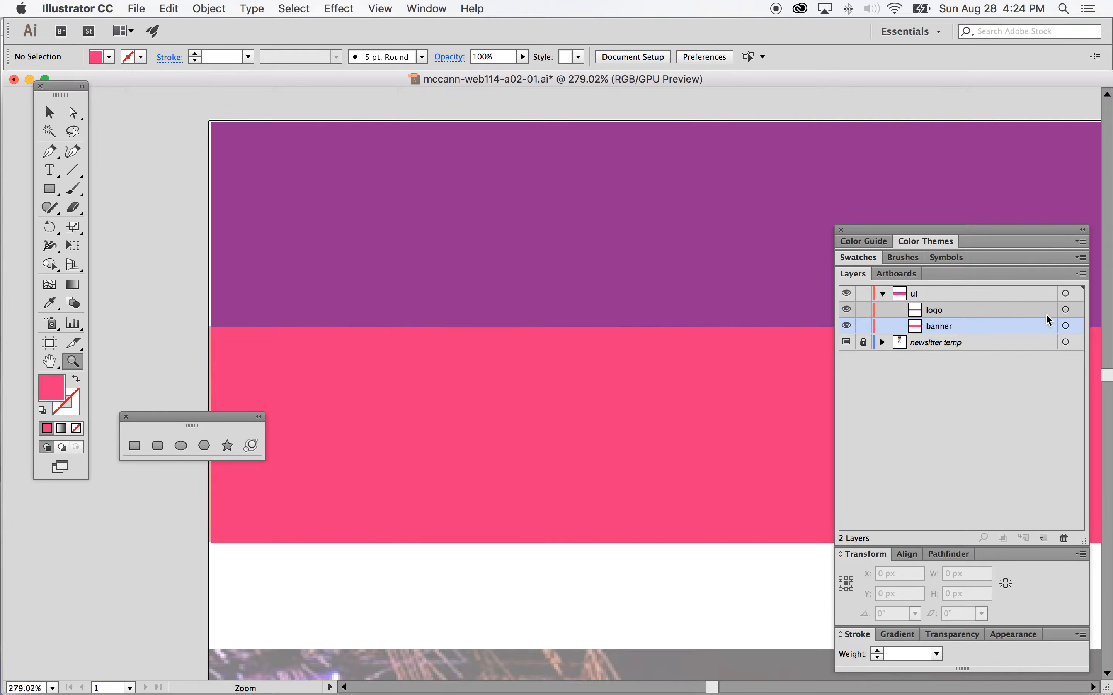
left_click(1066, 309)
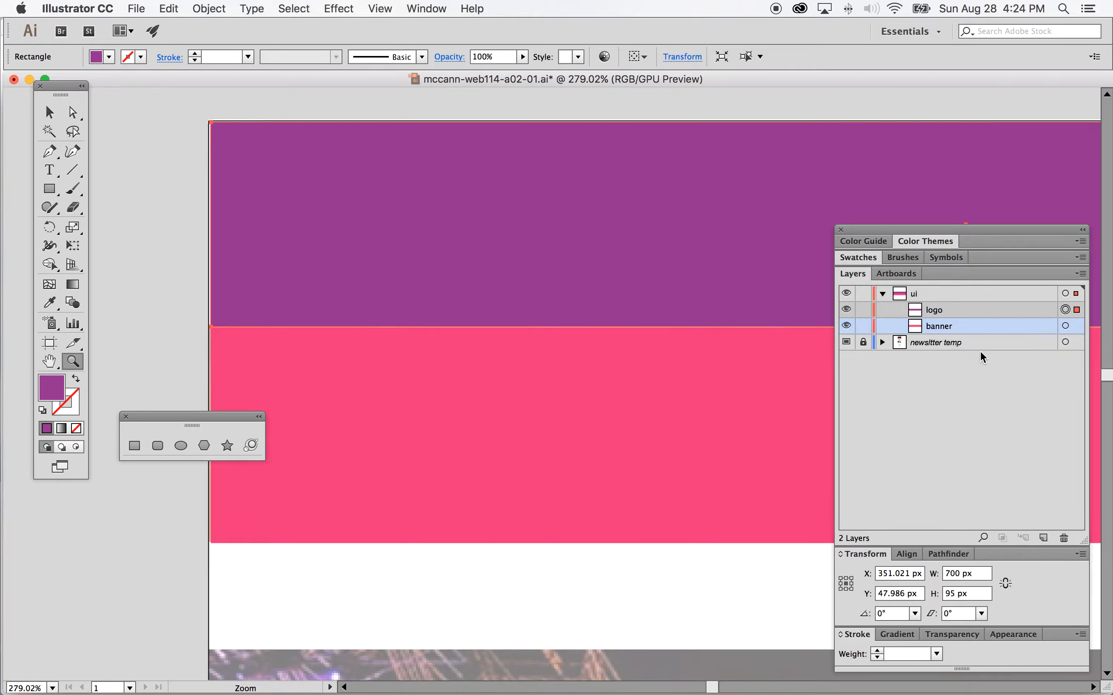
left_click(1066, 326, "shift")
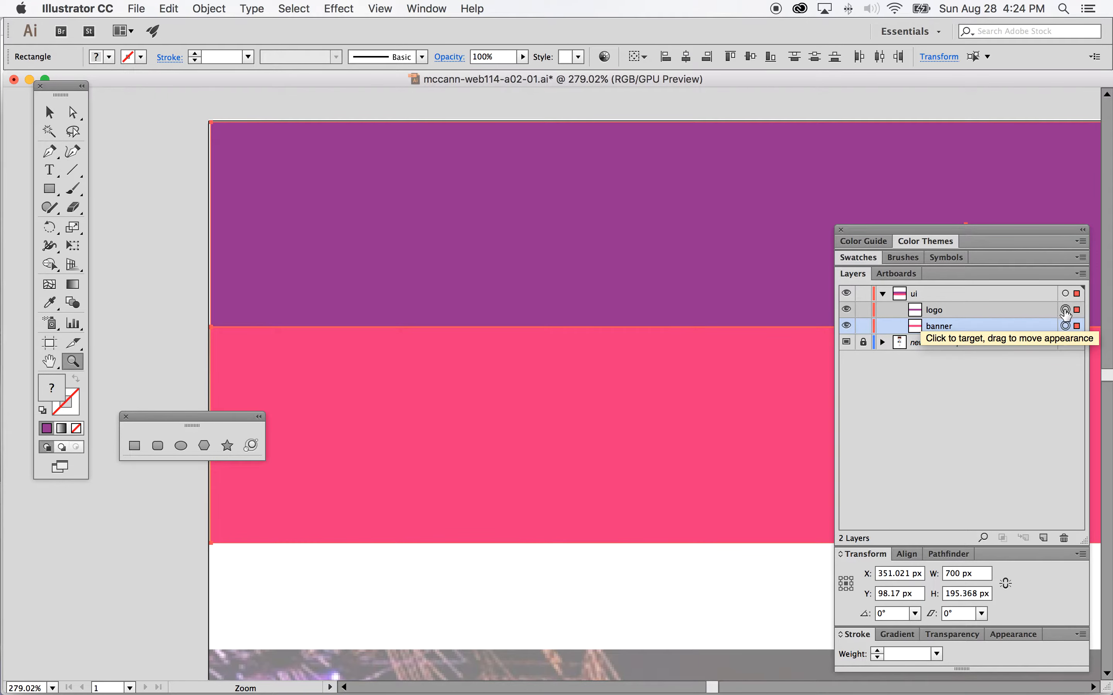
scroll(745, 235, "right", 2)
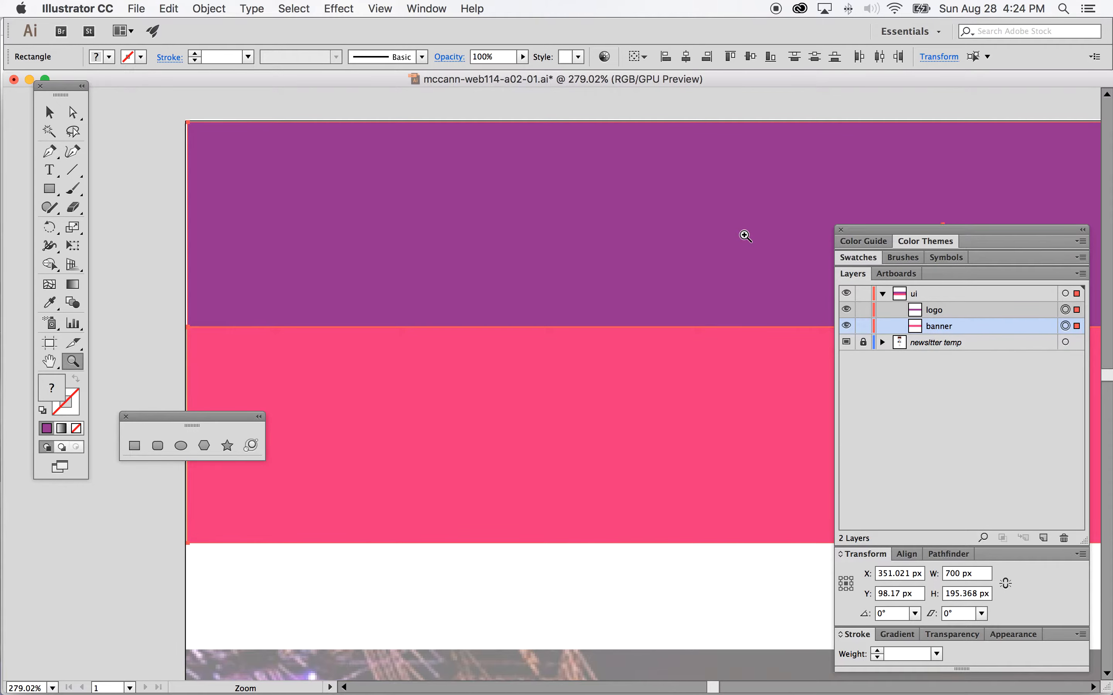
scroll(745, 236, "right", 1)
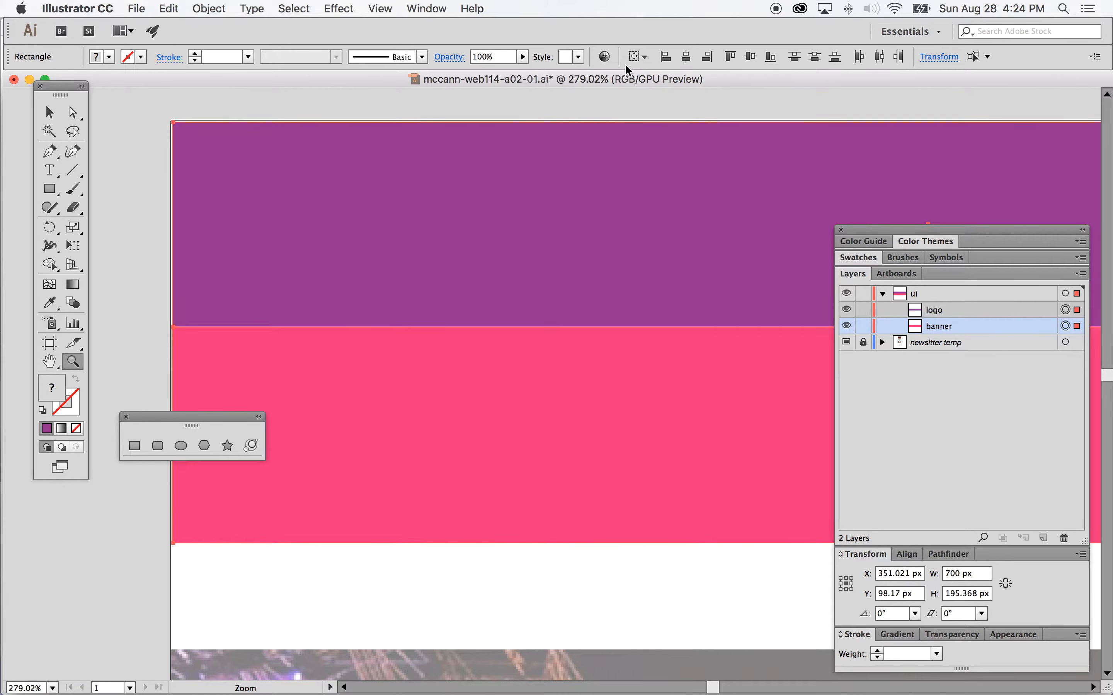
left_click_drag(998, 228, 995, 95)
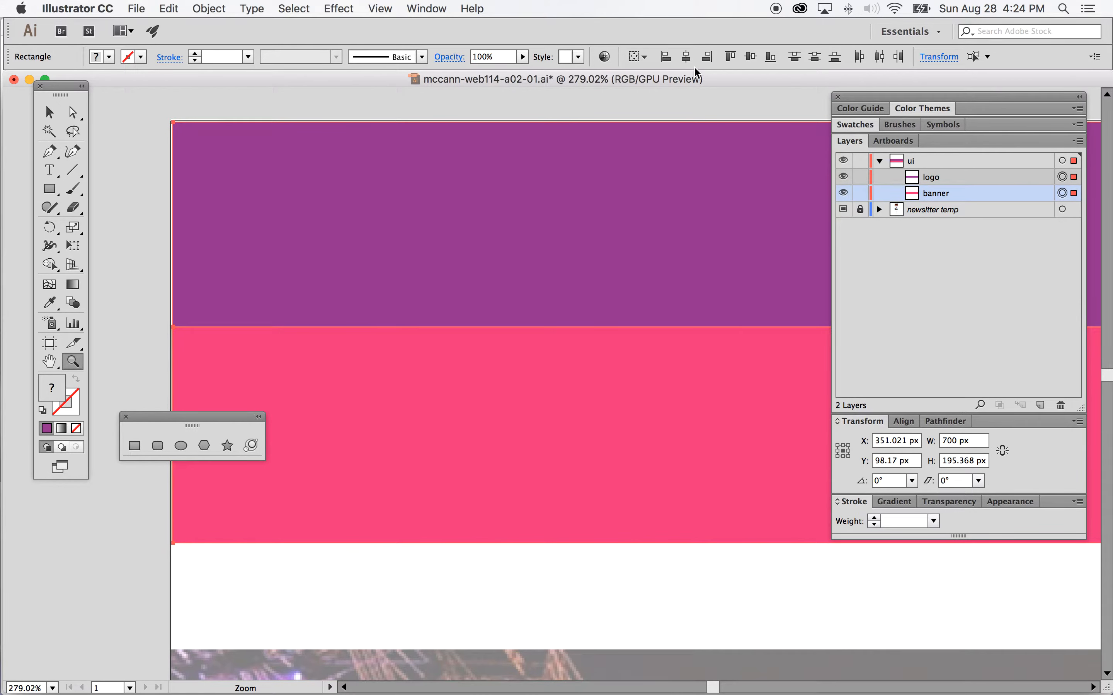
left_click(905, 421)
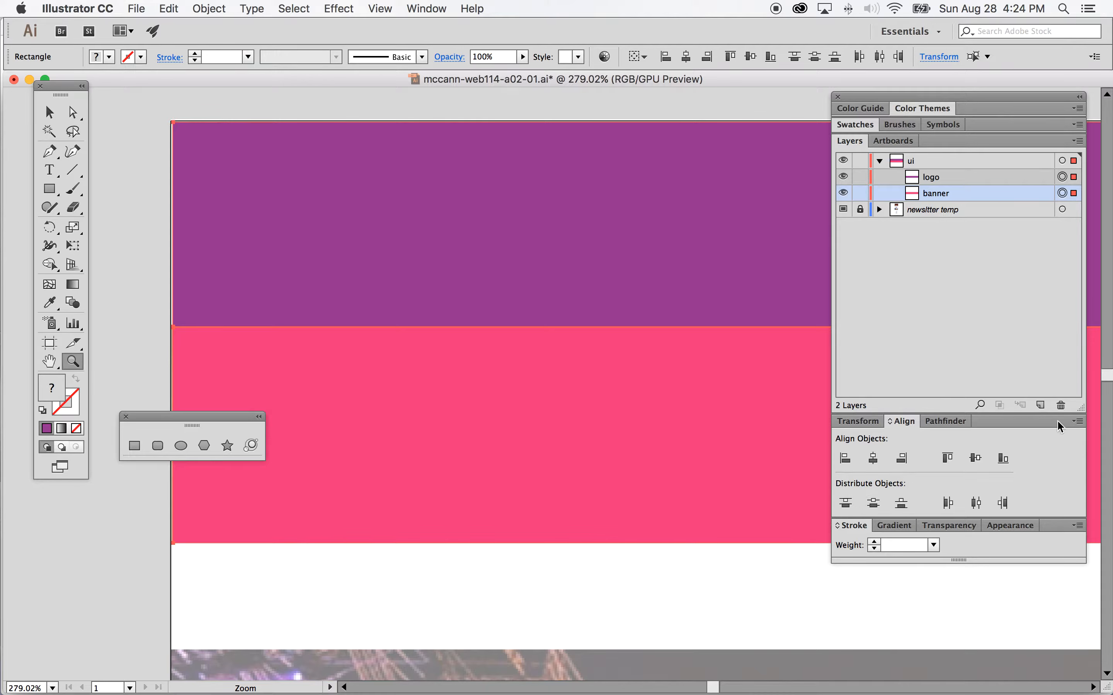
left_click(1077, 422)
left_click(1027, 424)
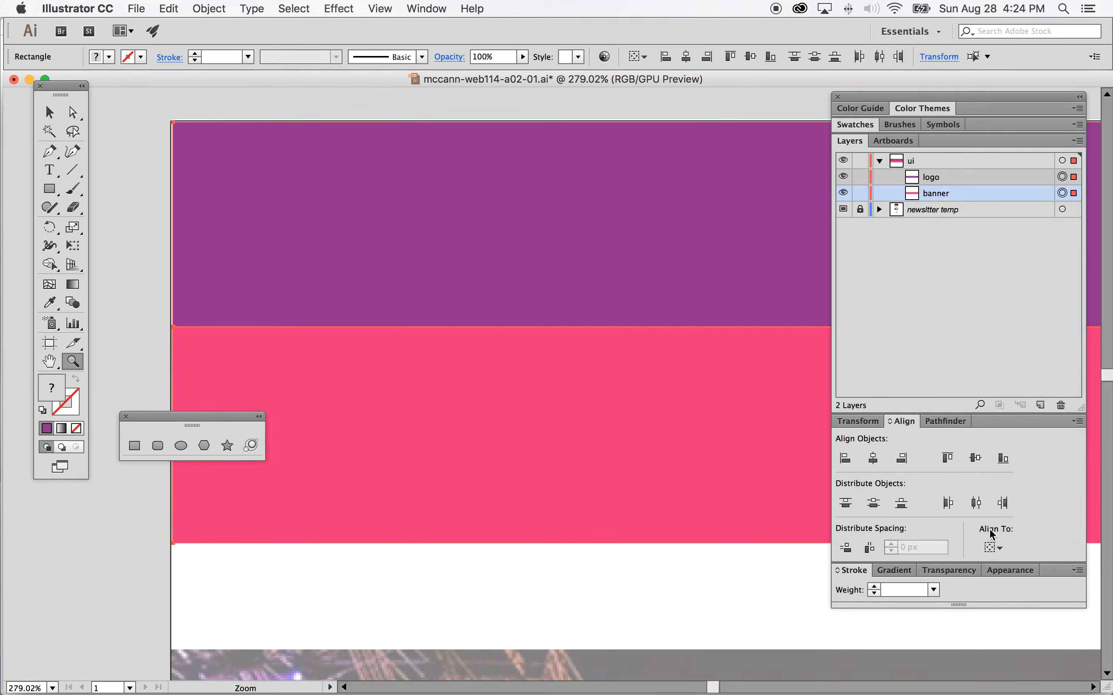
left_click(1003, 547)
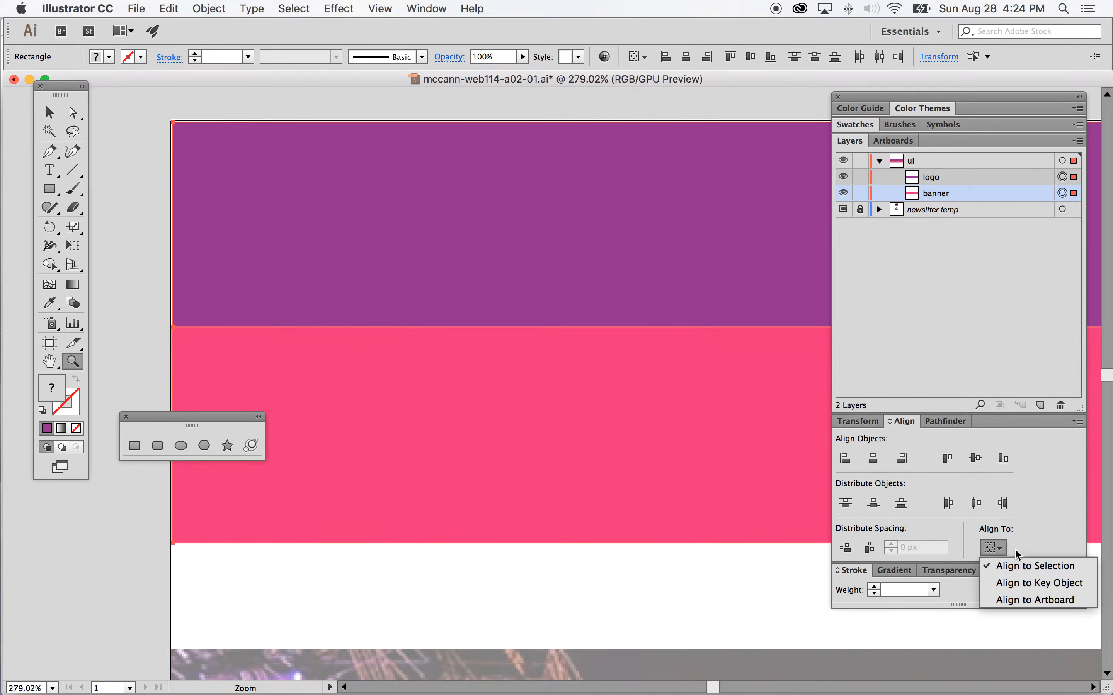
left_click(1038, 598)
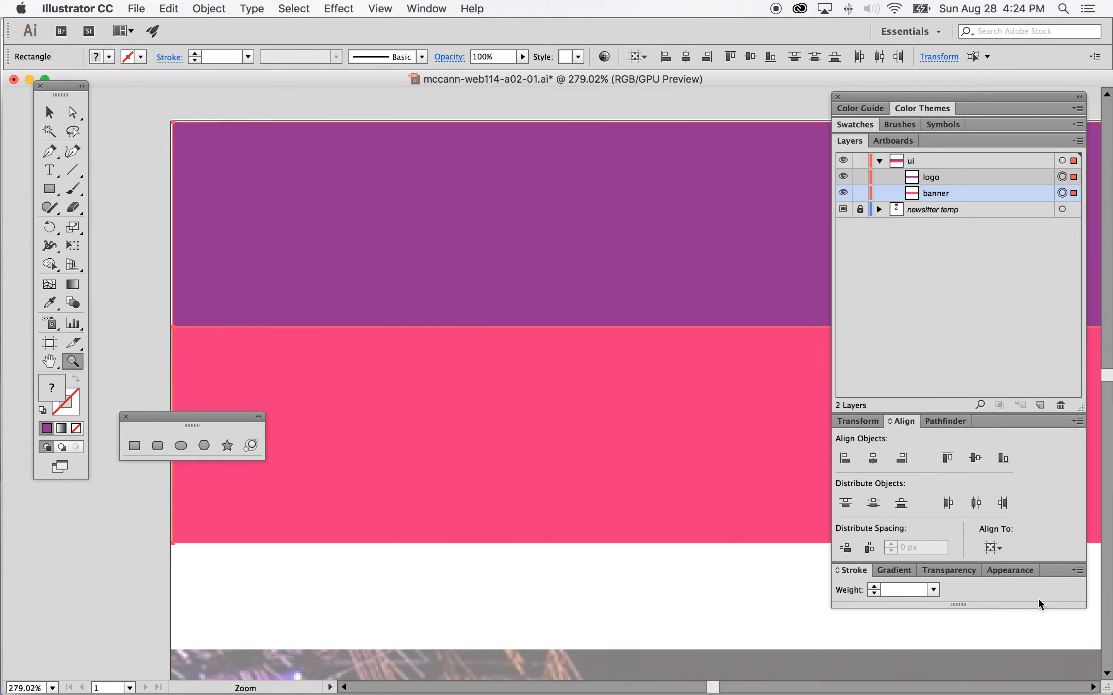
left_click(874, 459)
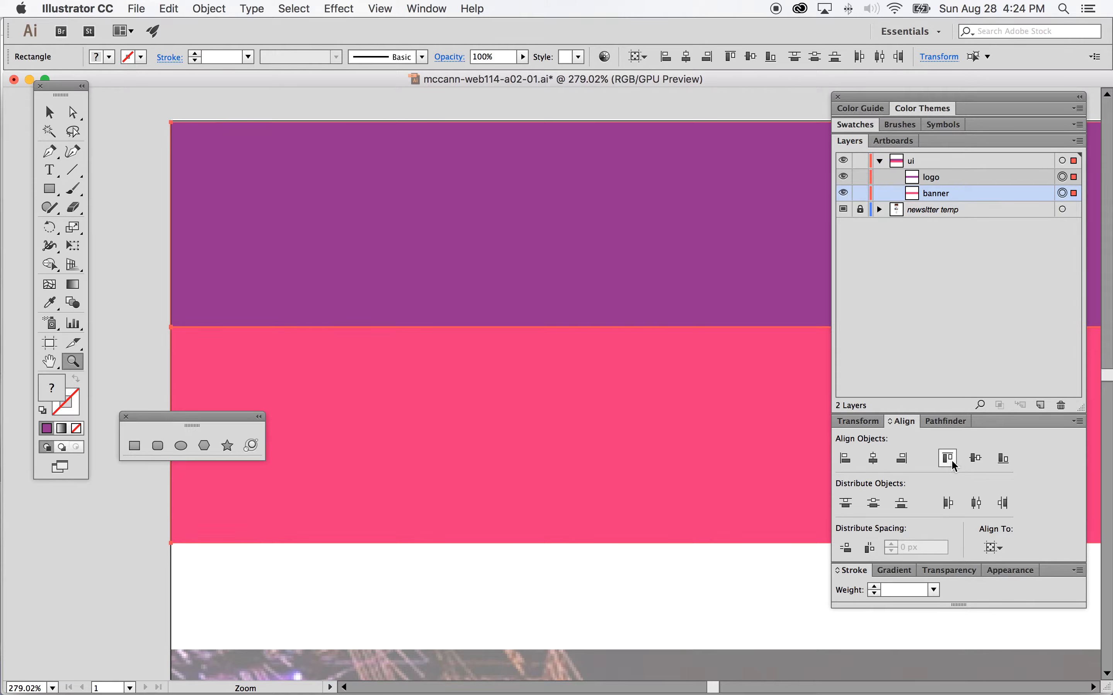
Step: Select only the logo rectangle and align it to the top of the artboard
left_click(49, 112)
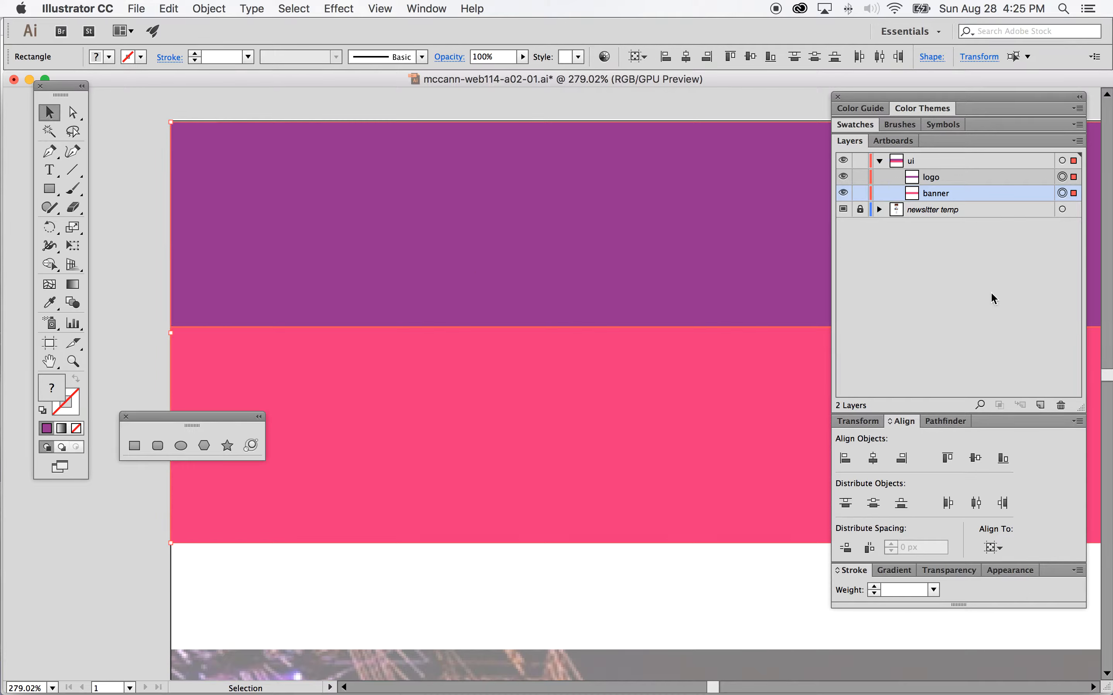
left_click(1062, 177)
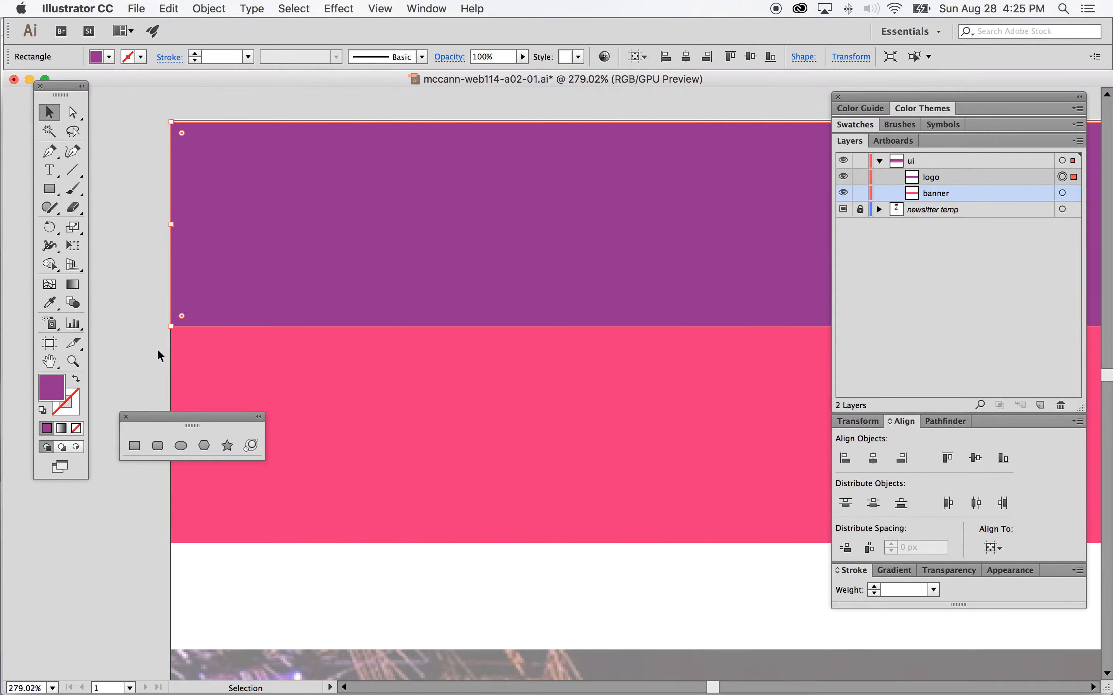
left_click(68, 359)
left_click_drag(211, 166, 258, 235)
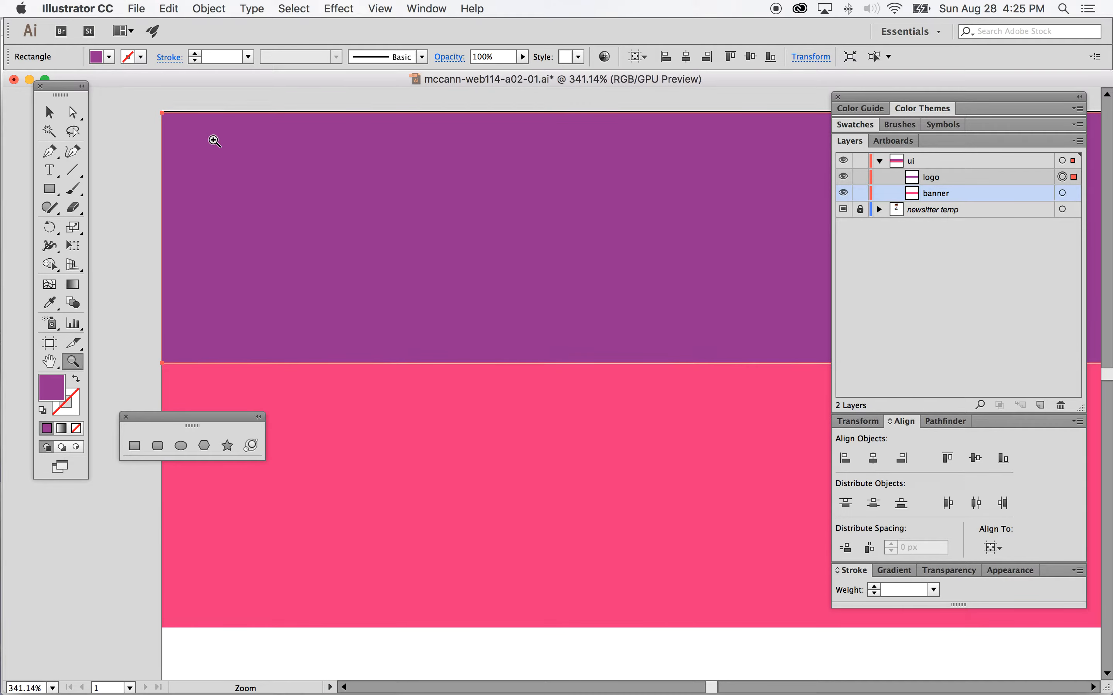
scroll(215, 141, "up", 3)
left_click_drag(212, 141, 308, 199)
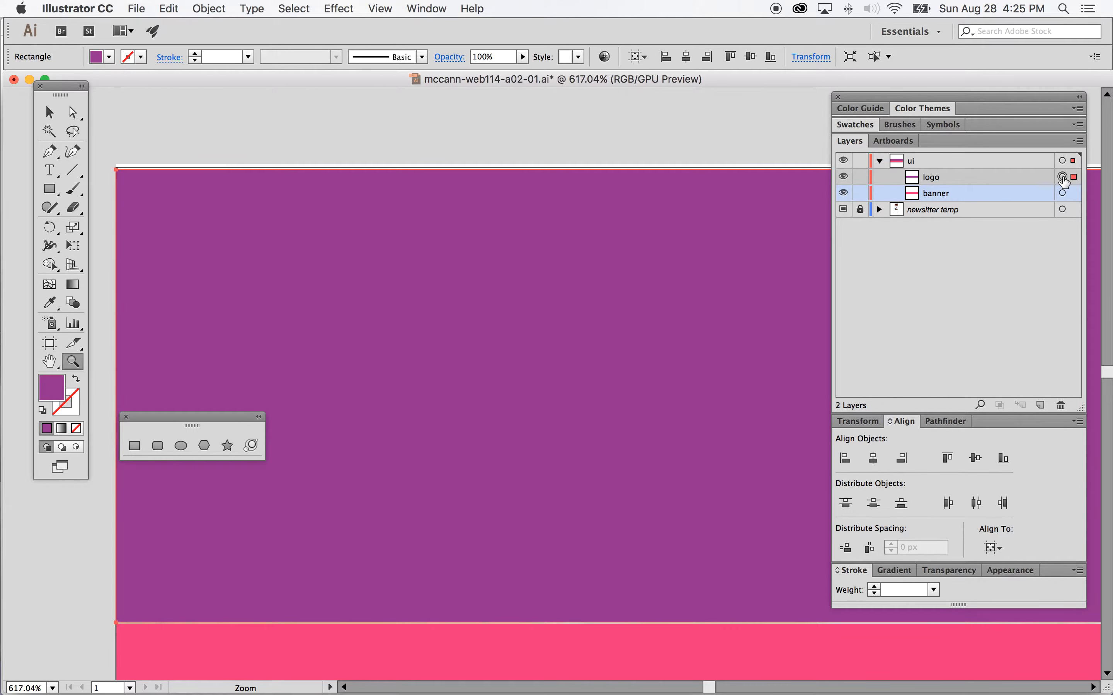
left_click(949, 462)
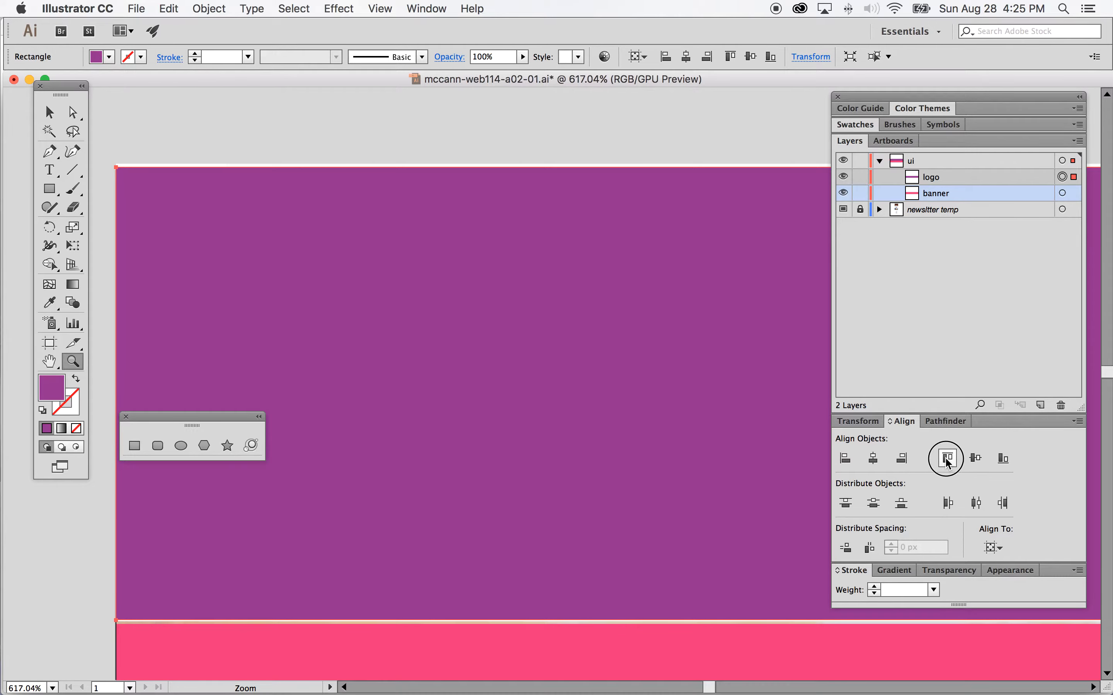
Step: Reselect the logo rectangle, nudge it slightly and re-align it to the artboard's top edge
left_click(49, 112)
left_click(172, 127)
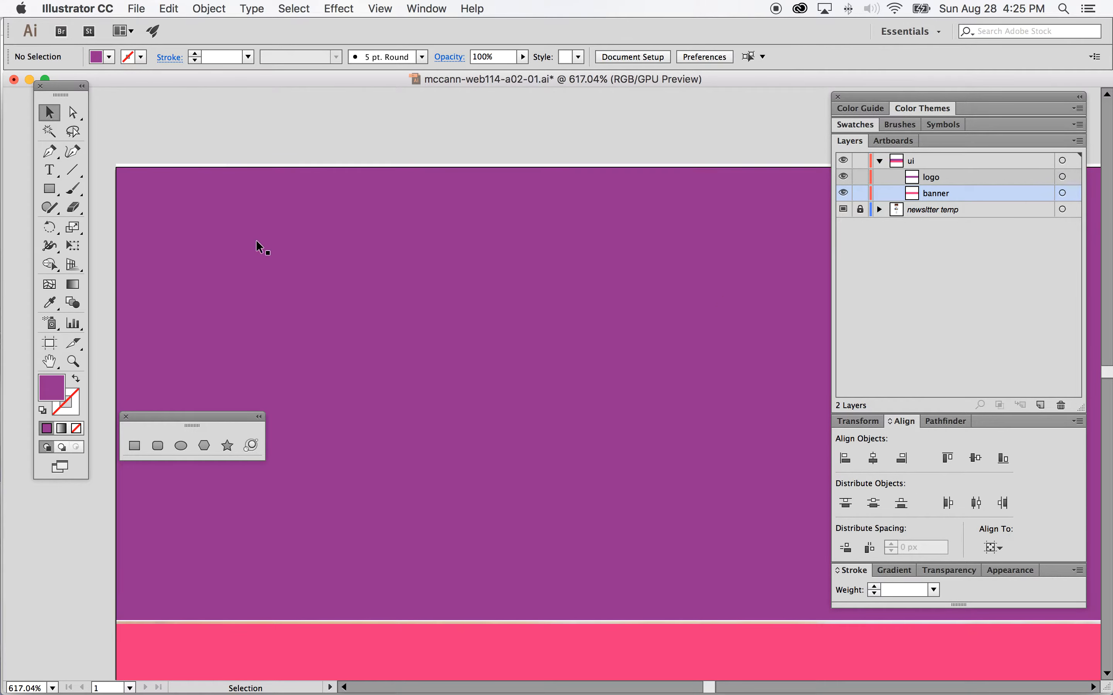
left_click(1062, 178)
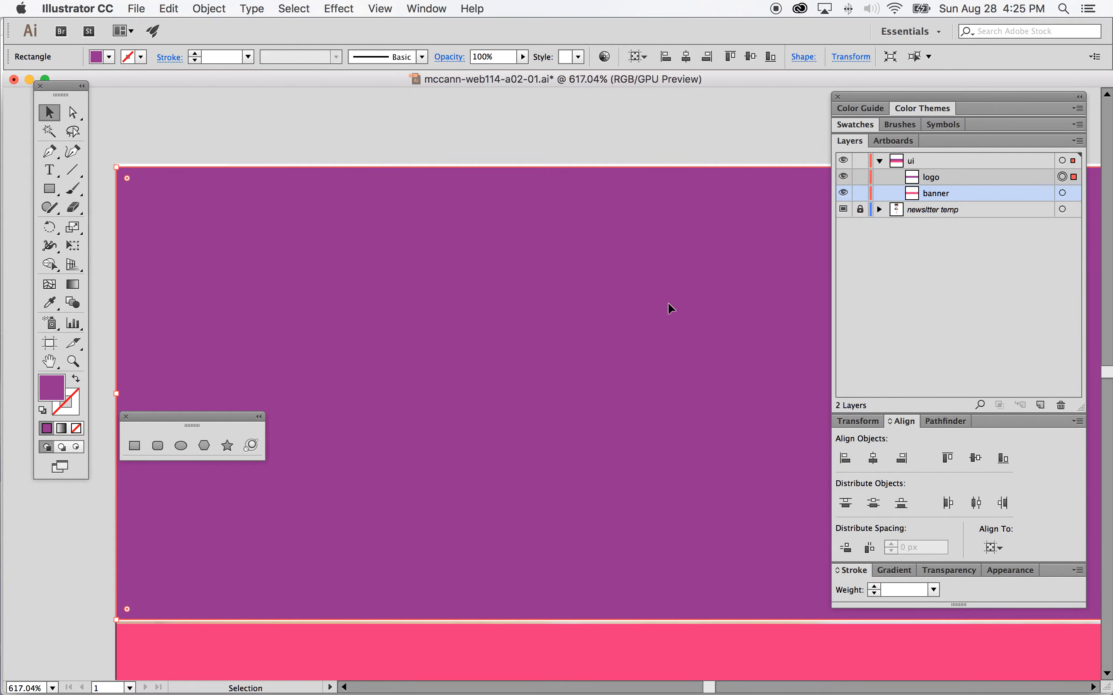
left_click_drag(442, 247, 439, 249)
left_click(947, 458)
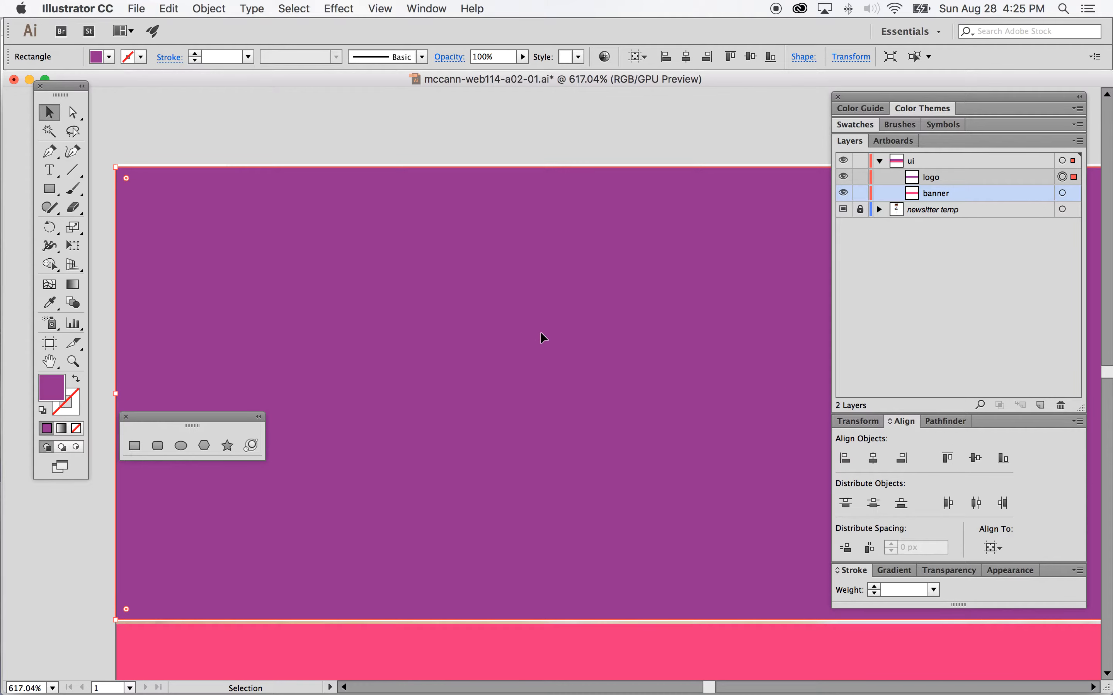
Step: Select the banner rectangle and nudge it up slightly so it meets the logo's bottom edge
scroll(550, 365, "down", 3)
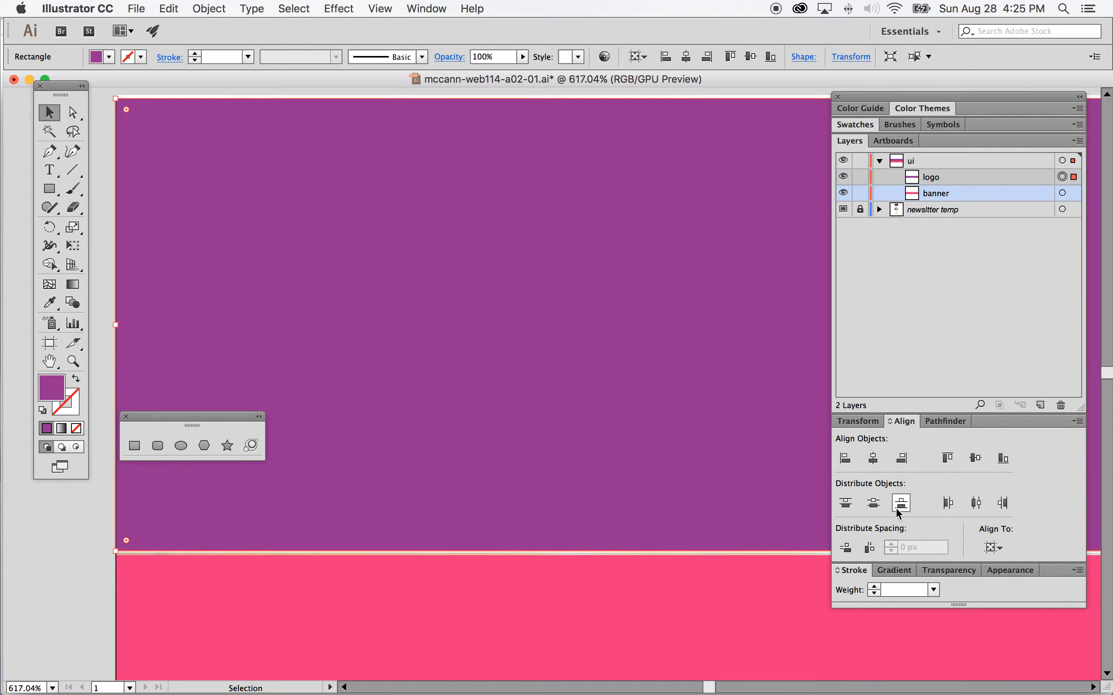
left_click(1062, 193)
left_click(325, 611)
left_click_drag(325, 604, 325, 601)
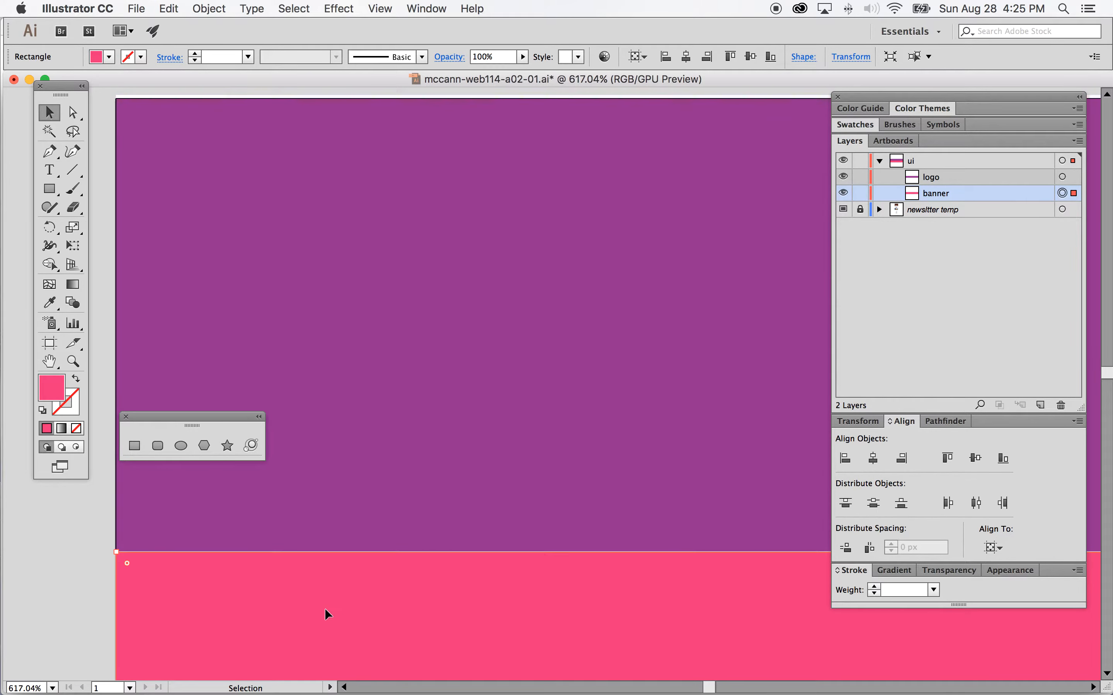
scroll(359, 619, "down", 3)
left_click(401, 569)
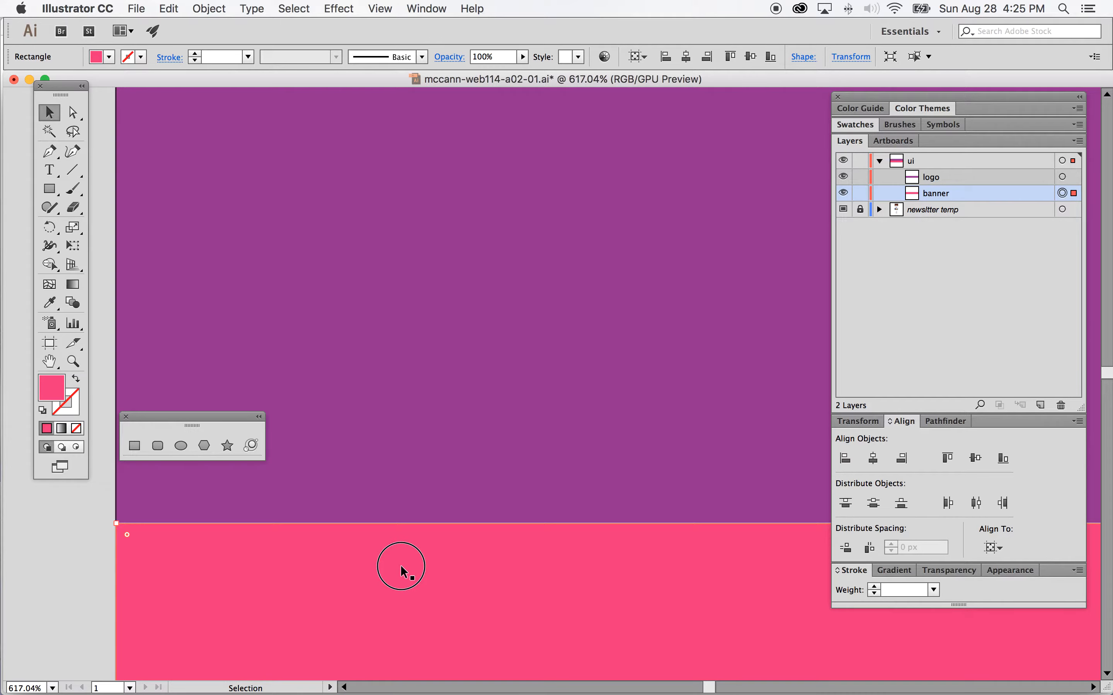
scroll(399, 576, "down", 8)
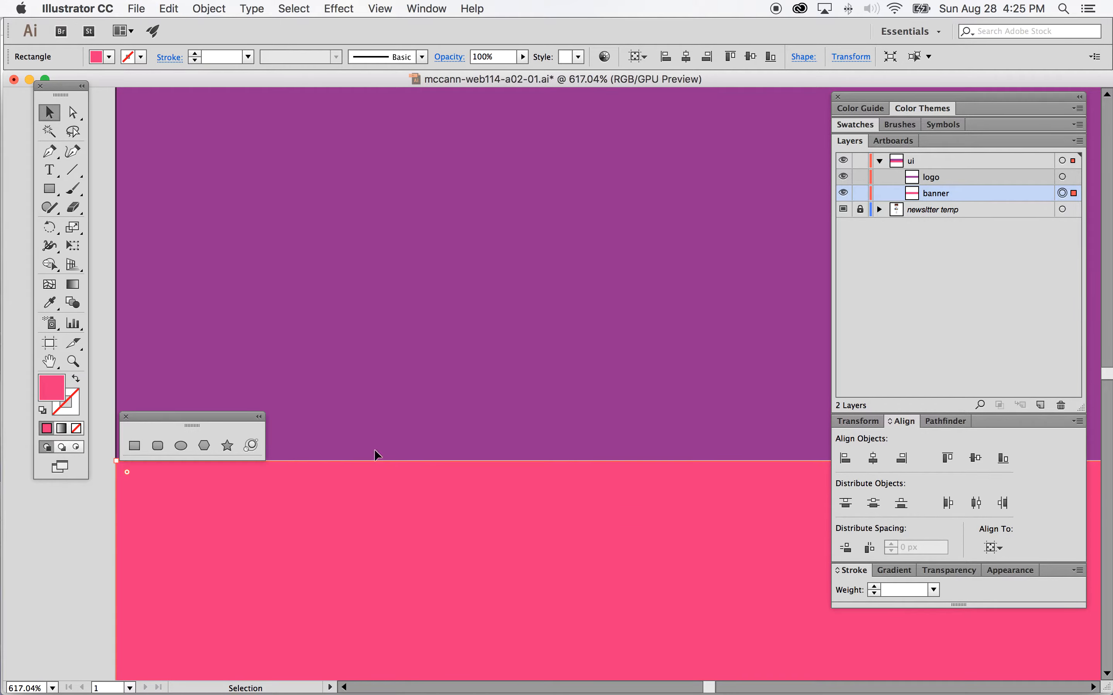
Step: Fit the artboard in the window, deselect everything and save the document
left_click(424, 8)
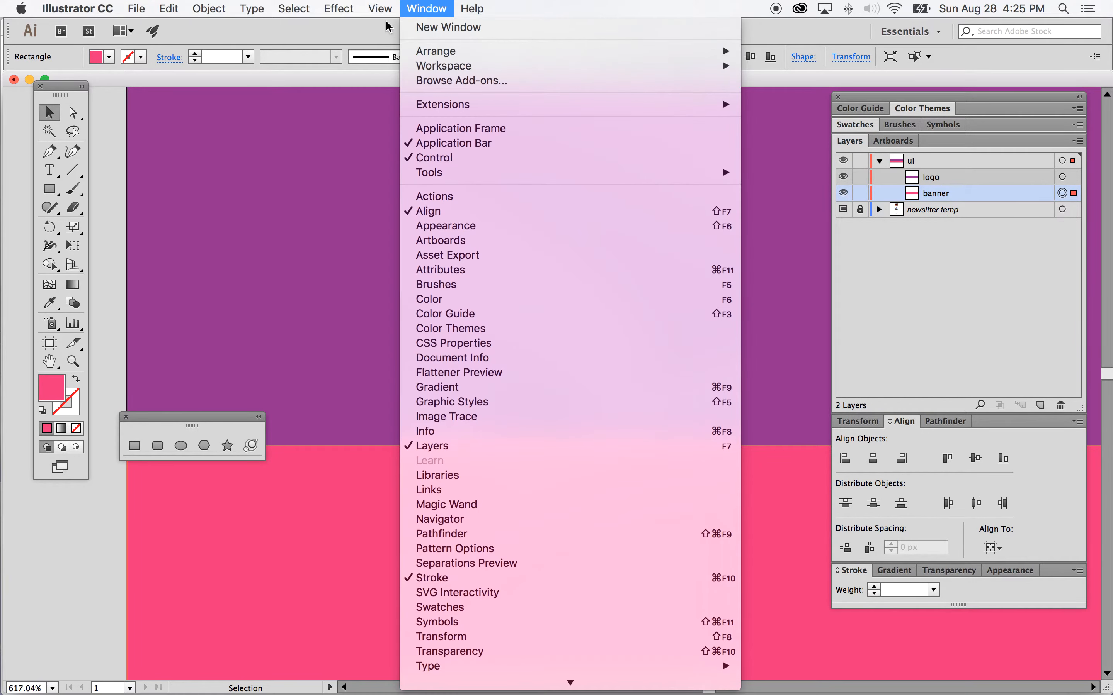
mouse_move(380, 8)
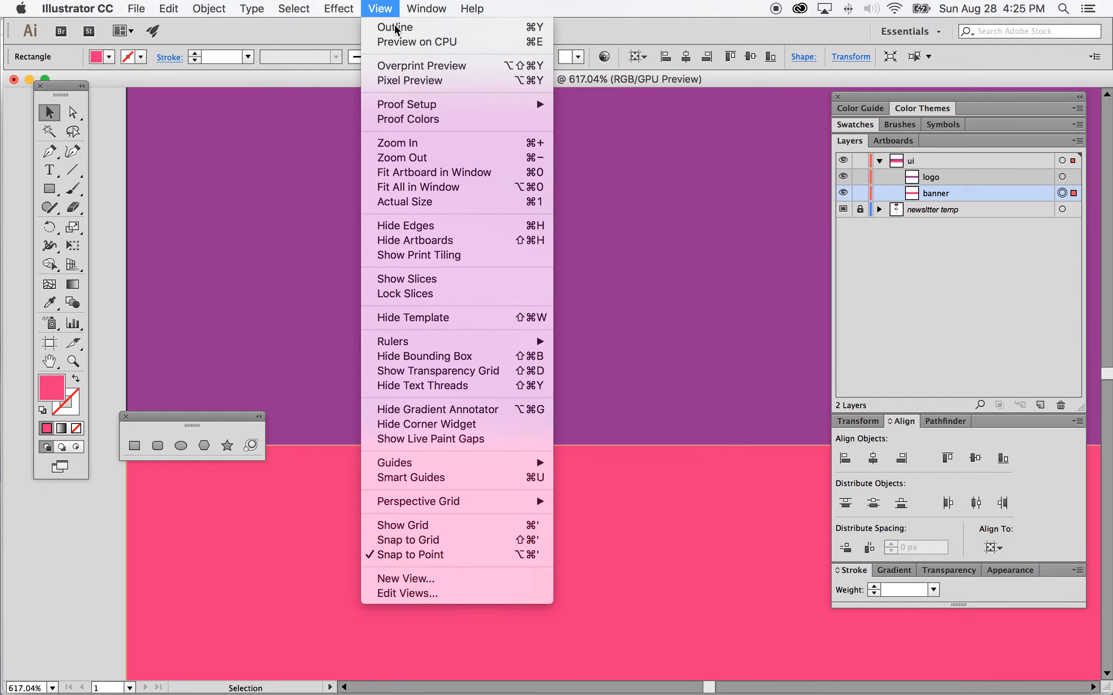
left_click(404, 173)
left_click(704, 184)
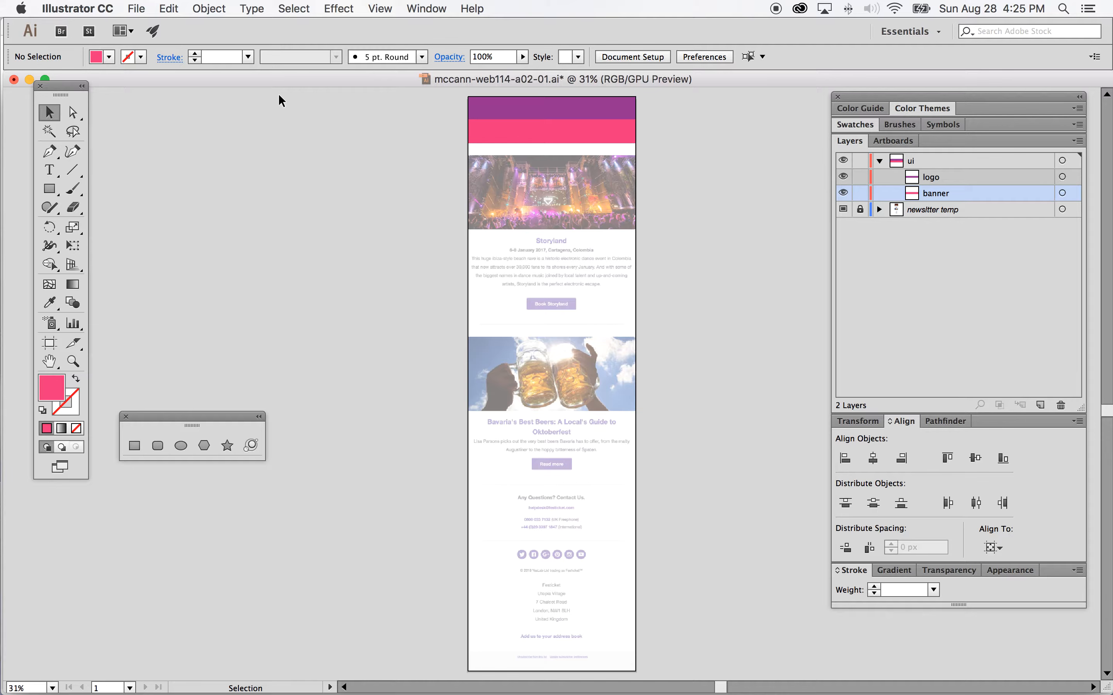
left_click(130, 6)
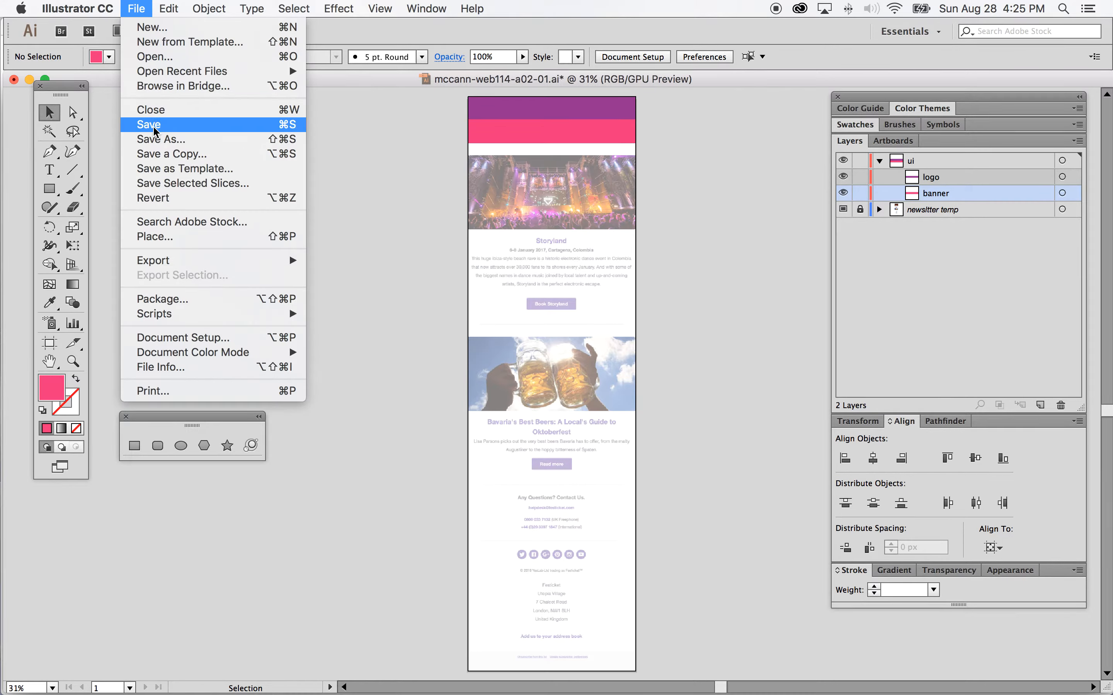
left_click(154, 131)
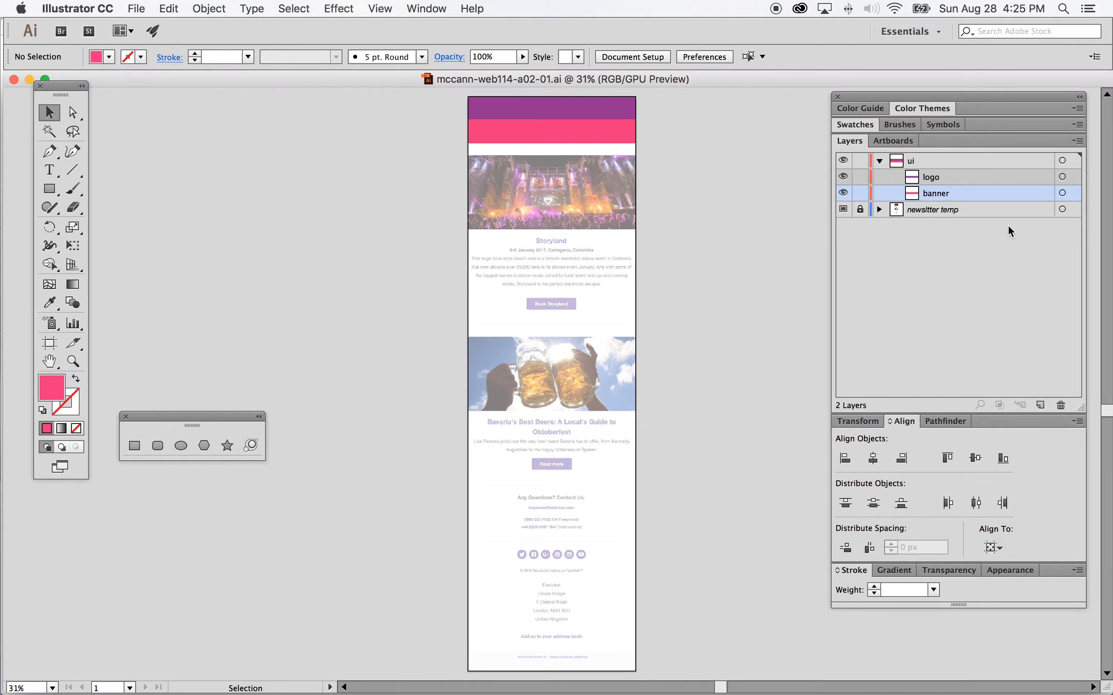
Step: Select the logo and banner rectangles together and group them
left_click(1062, 179)
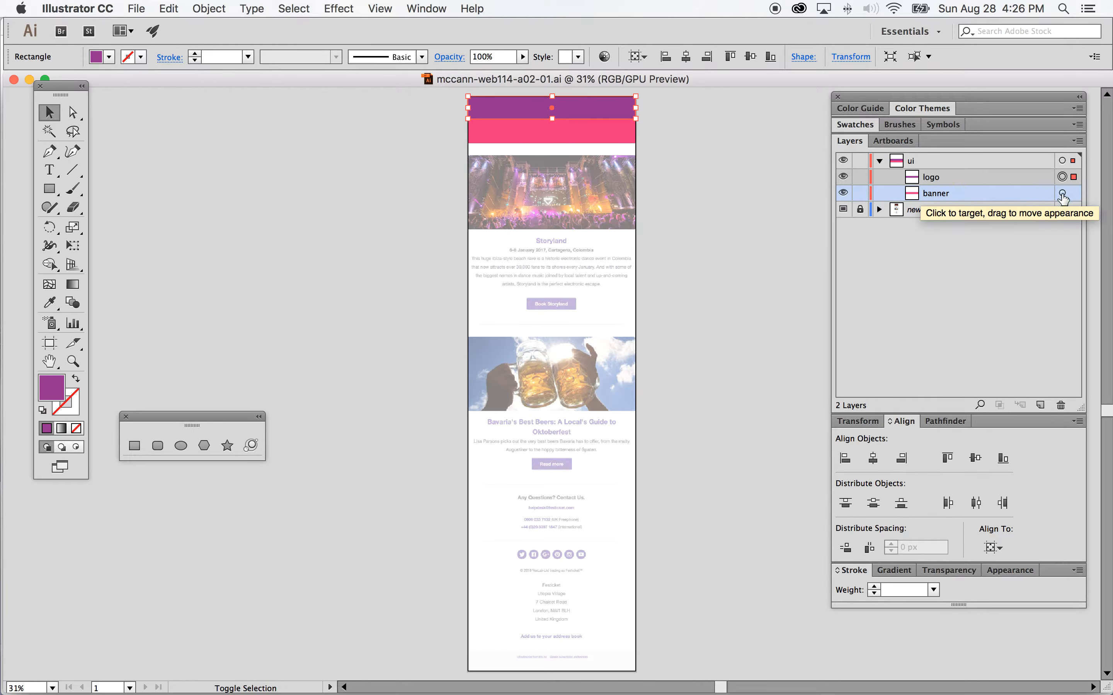
left_click(1064, 195, "shift")
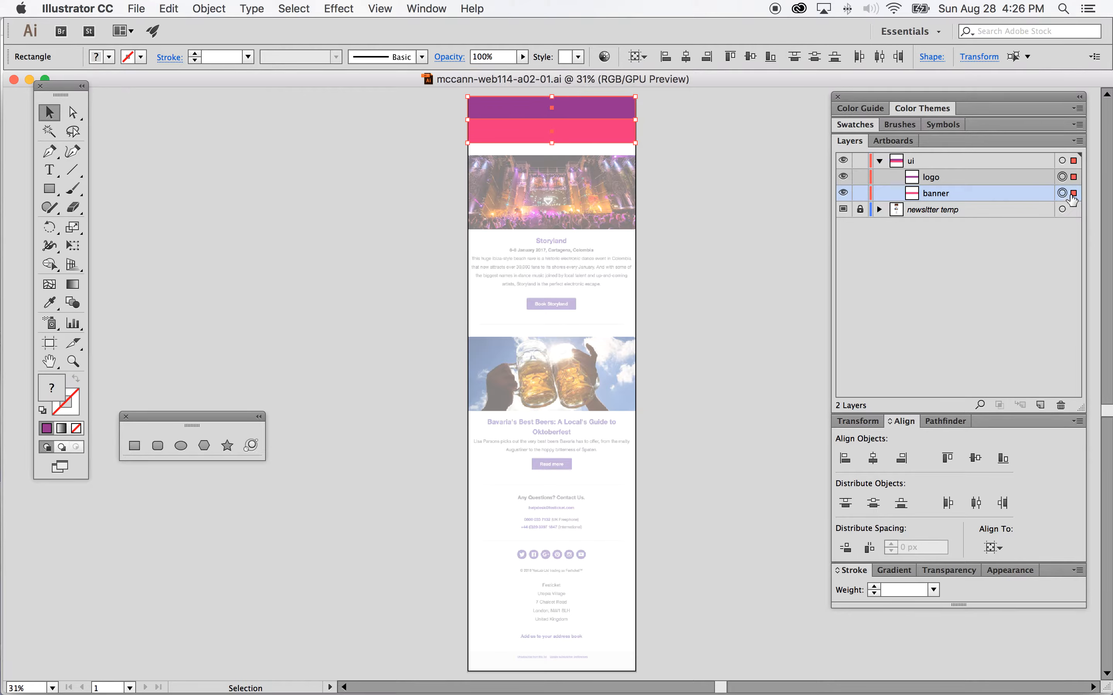
left_click(215, 9)
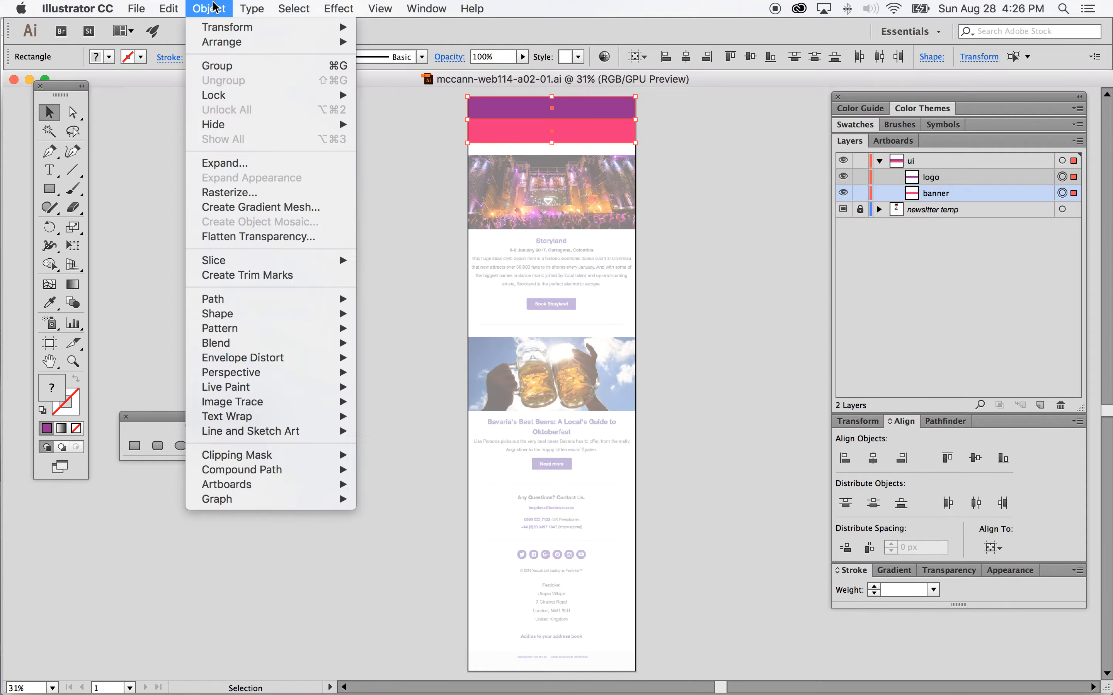
left_click(210, 67)
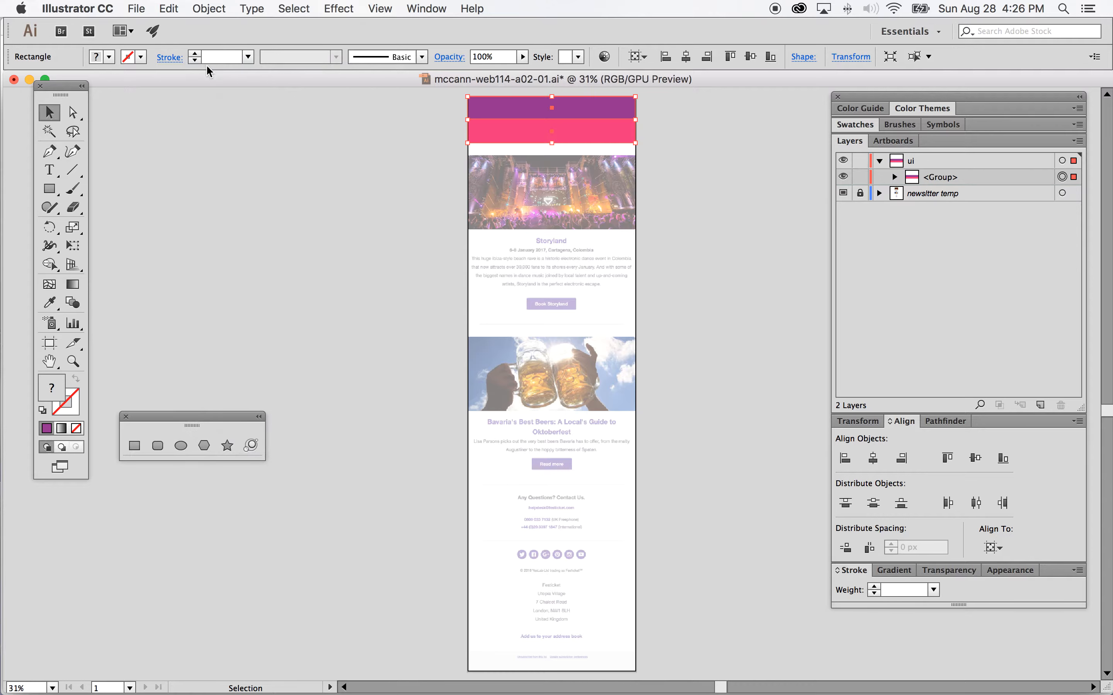
Step: Rename the new group to header and expand it in the layers list
double_click(938, 180)
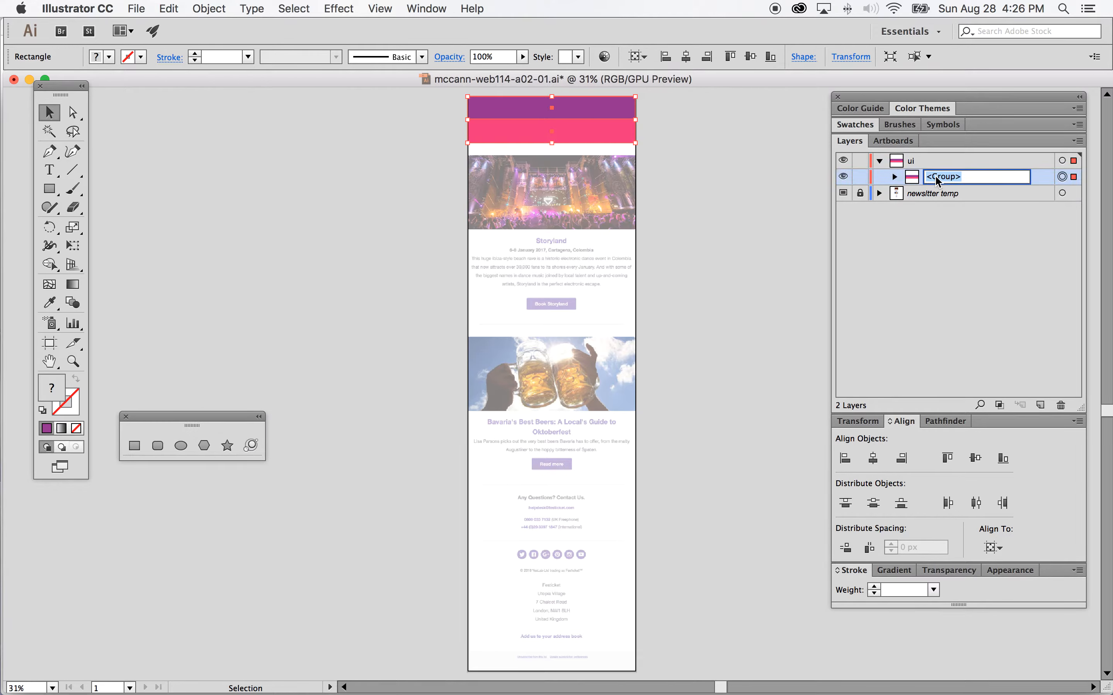
type("header")
left_click(925, 228)
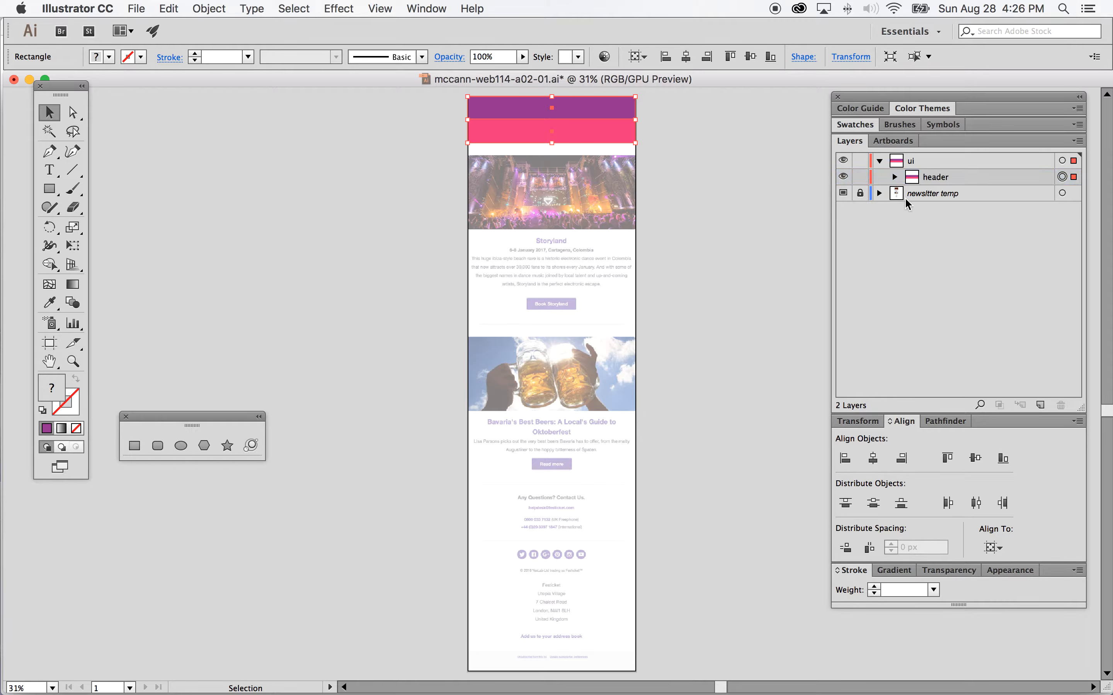
left_click(895, 178)
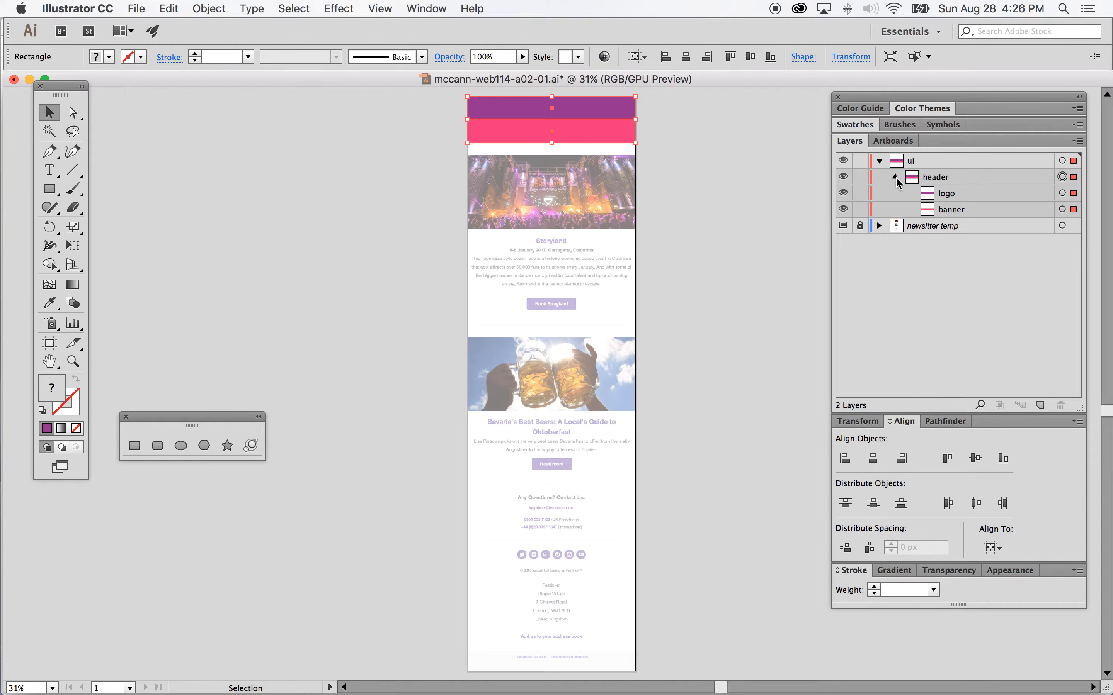
Step: Collapse the header group in the layers list
left_click(895, 176)
left_click(842, 178)
left_click(842, 179)
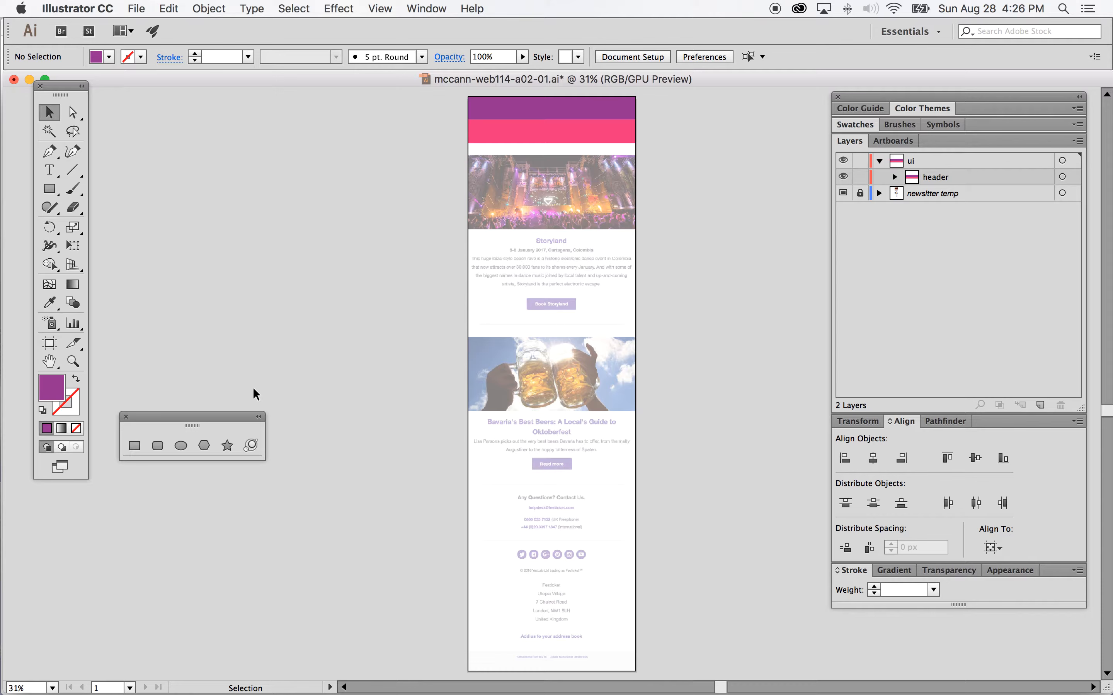
left_click_drag(237, 416, 283, 184)
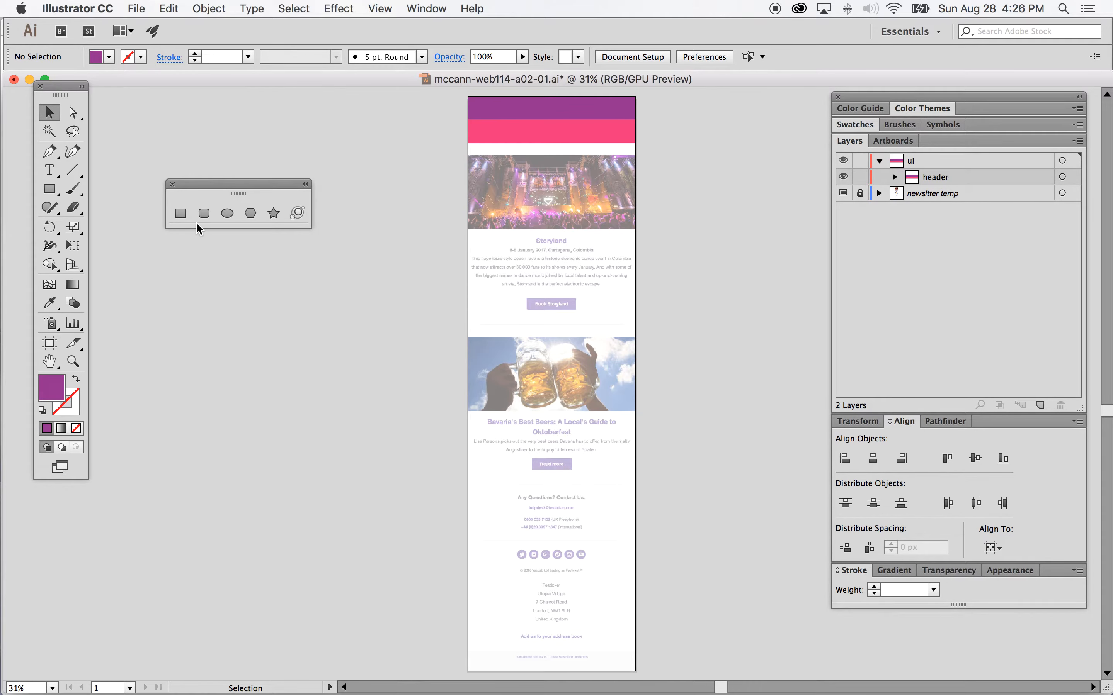
Step: Set the fill to orange and draw a 700 × 250 px rectangle just below the banner
left_click(109, 57)
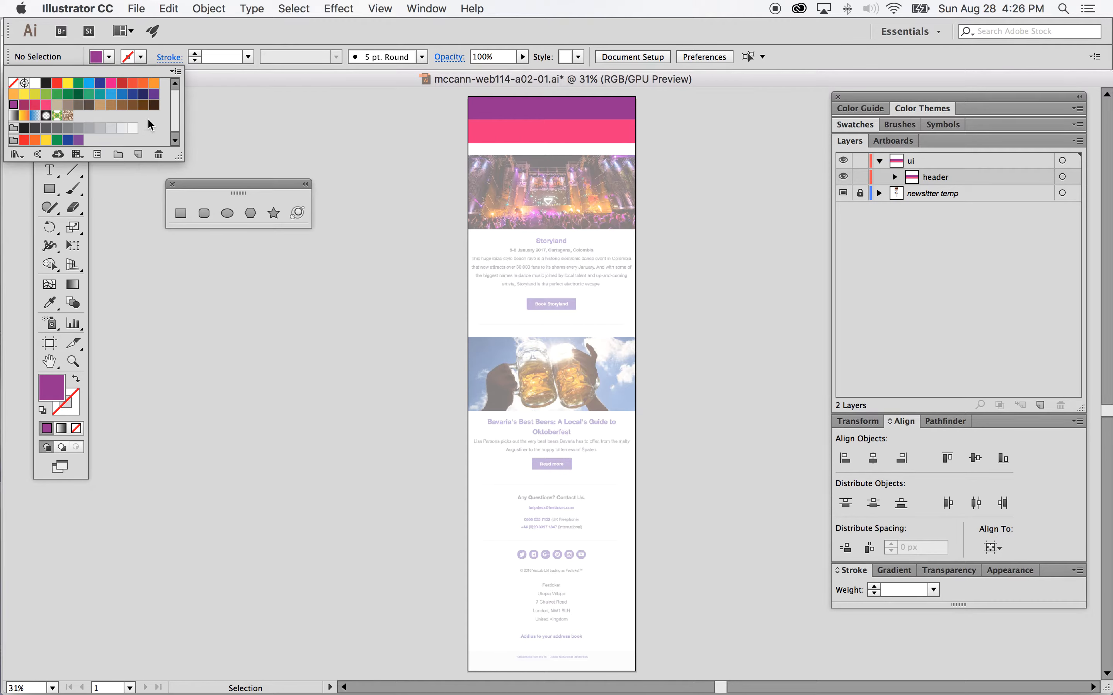
left_click(156, 89)
left_click(253, 77)
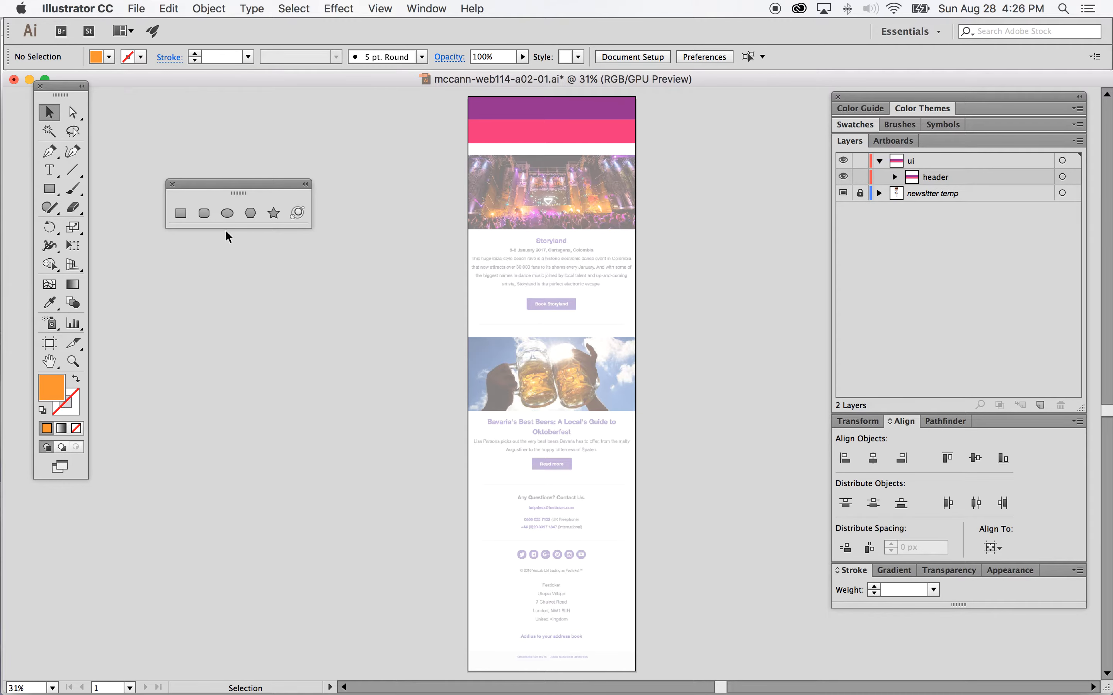
left_click(179, 215)
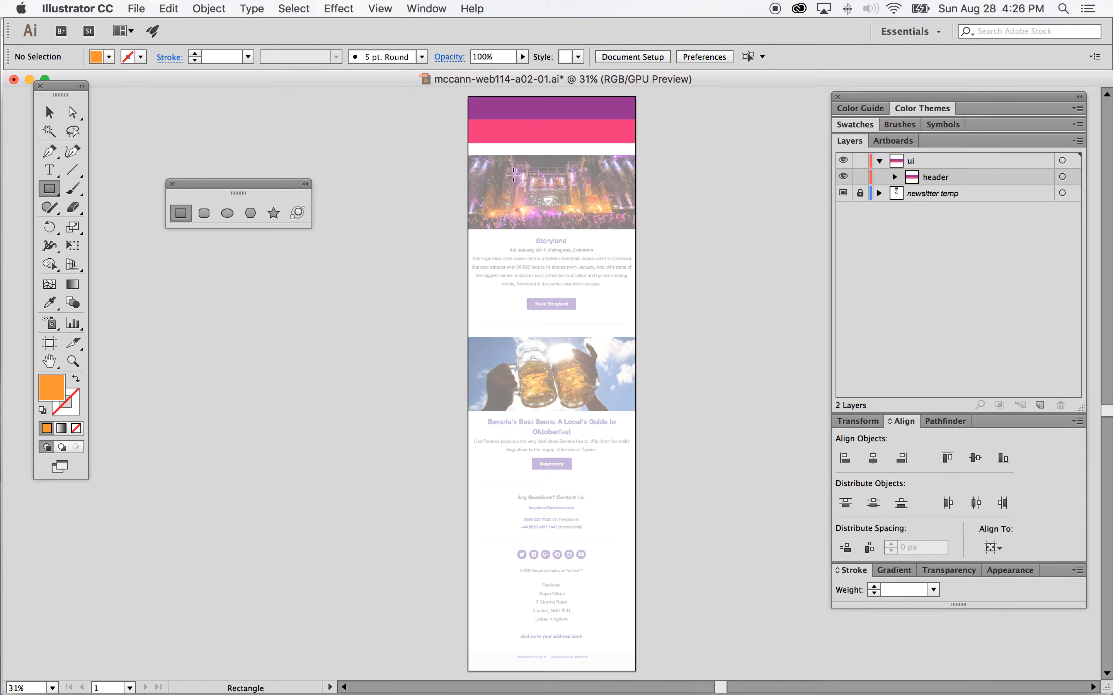
left_click(469, 157)
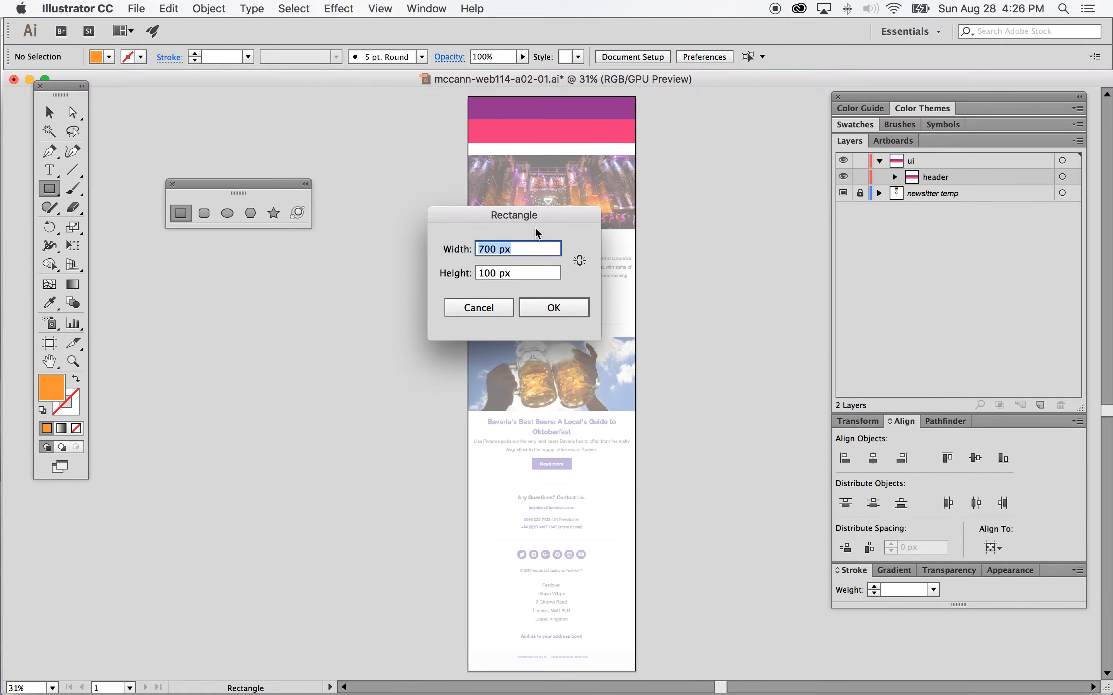
left_click(487, 274)
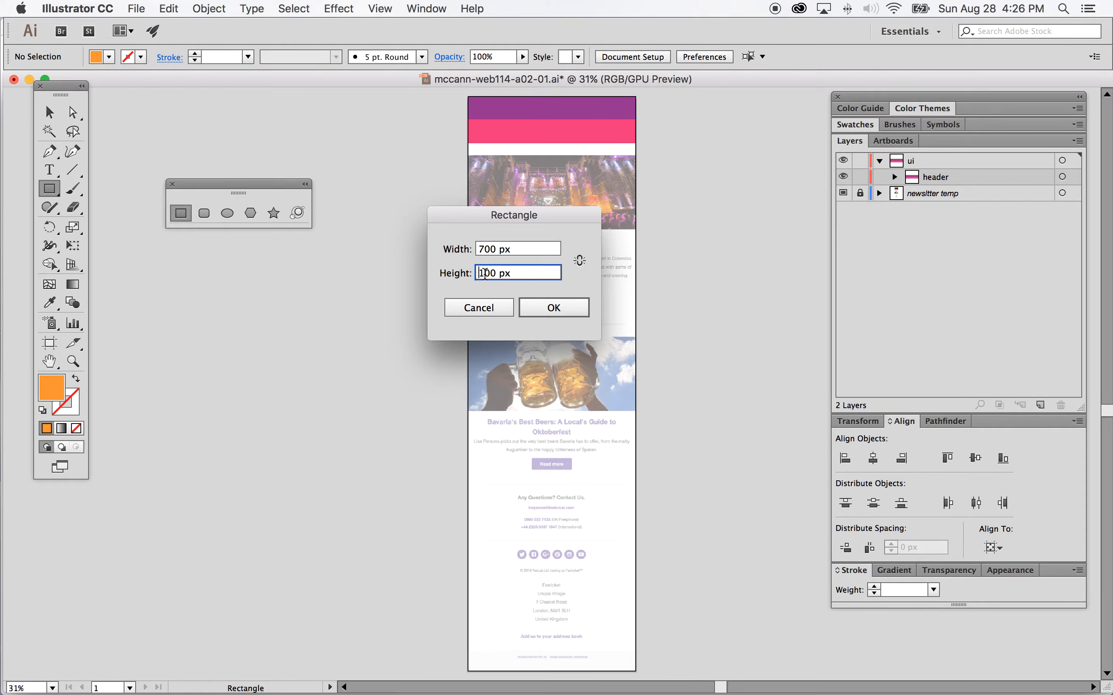
left_click_drag(482, 275, 476, 275)
type("25")
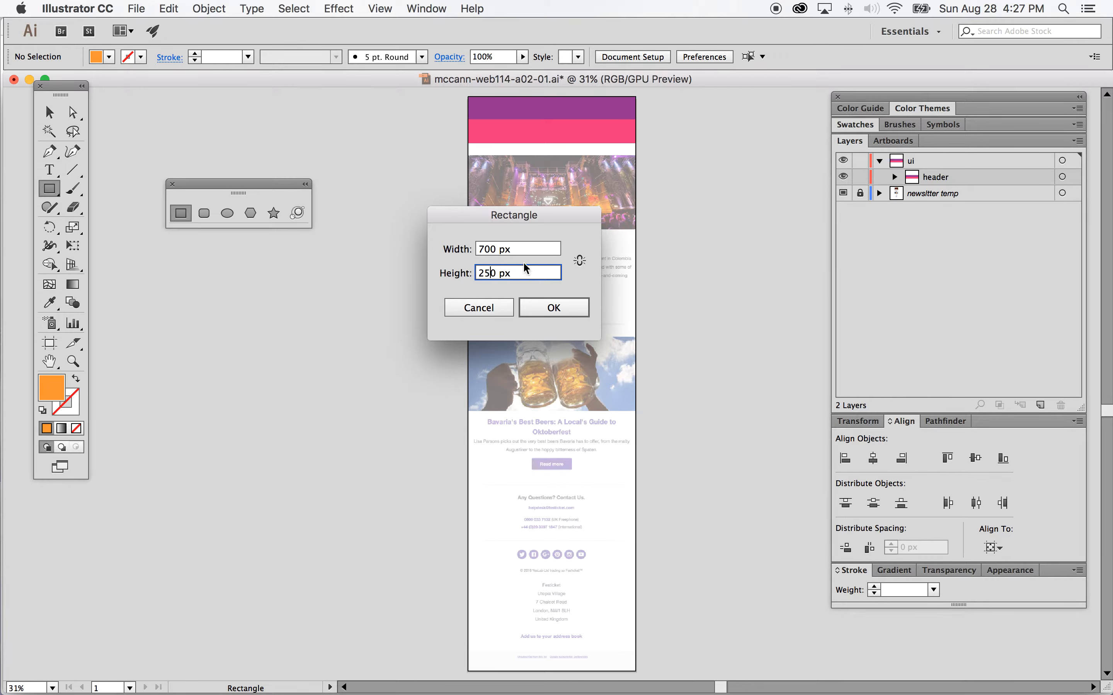
left_click(552, 306)
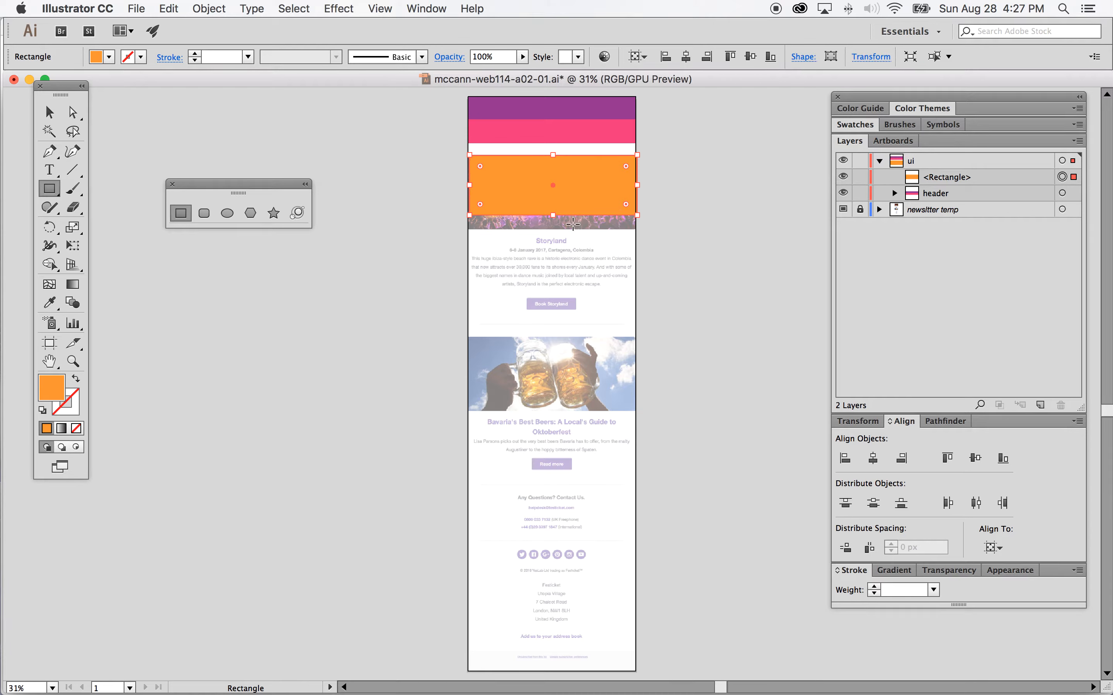
left_click(555, 215)
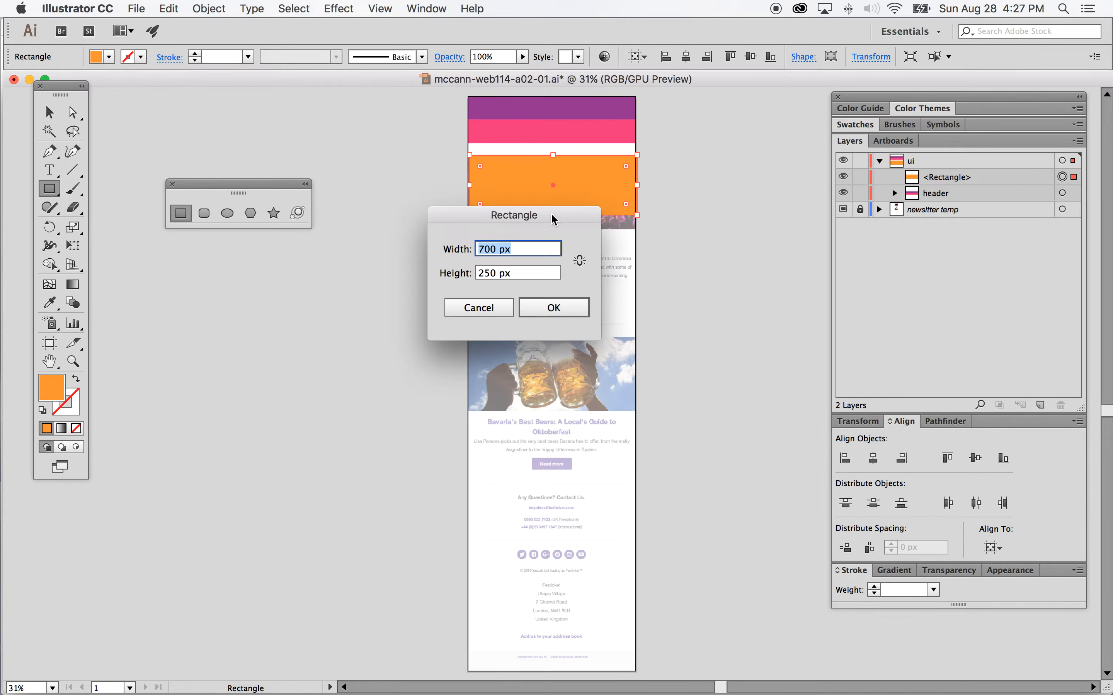
left_click(479, 307)
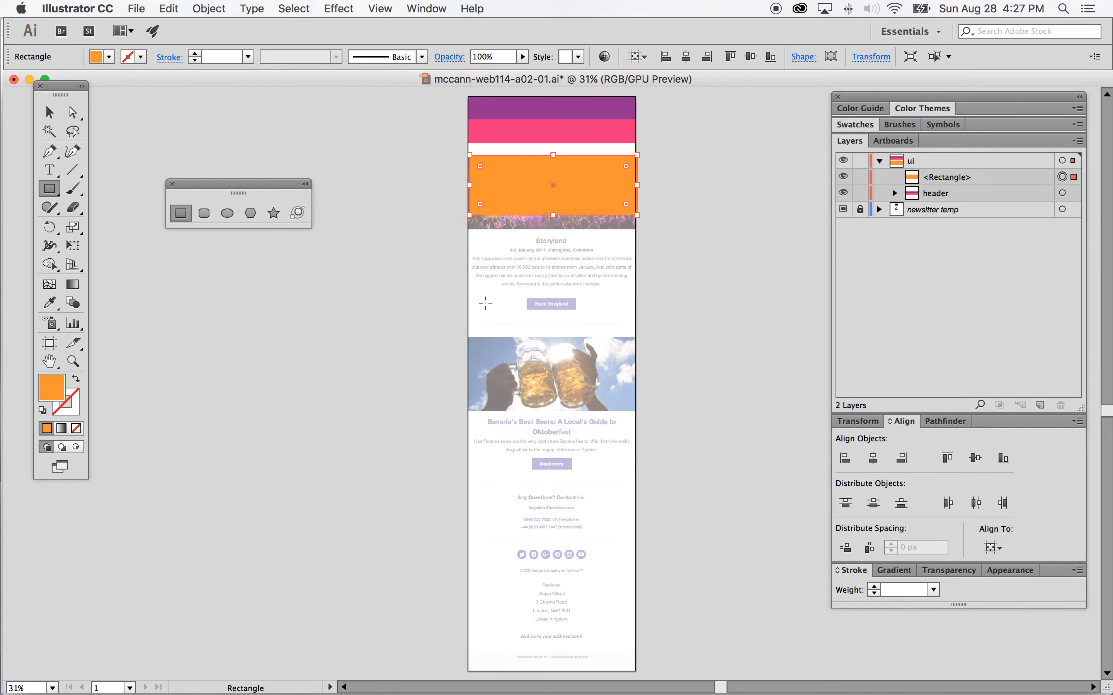
Step: Stretch the orange rectangle's bottom edge downward and adjust its height numerically
left_click(552, 216)
left_click_drag(552, 217, 552, 231)
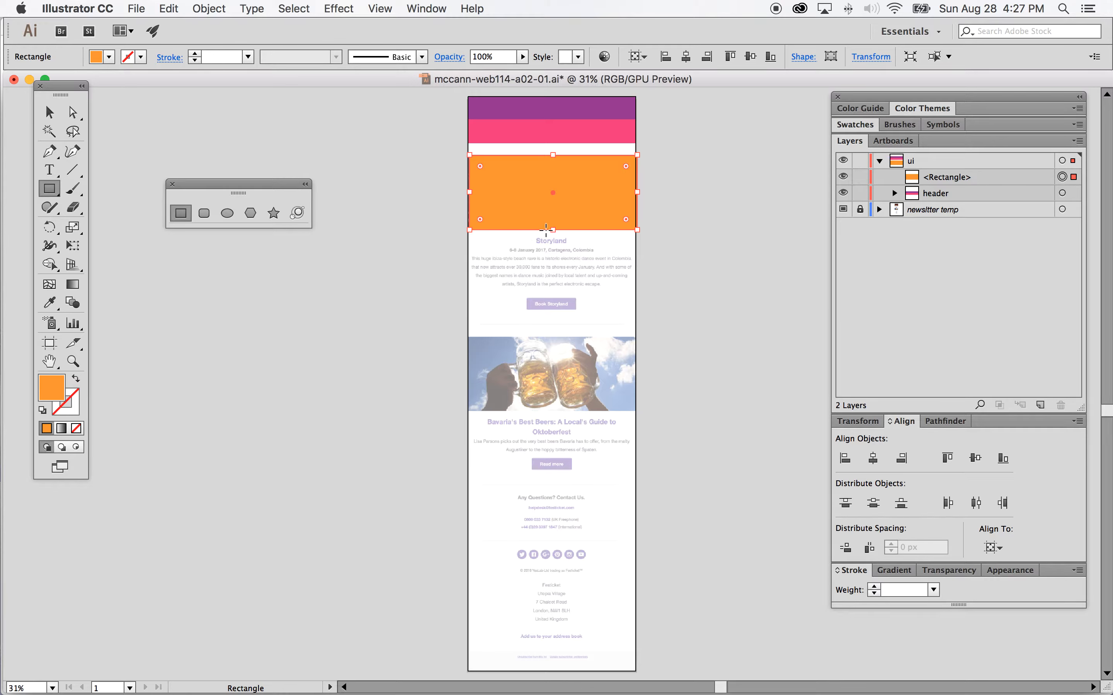
left_click(859, 422)
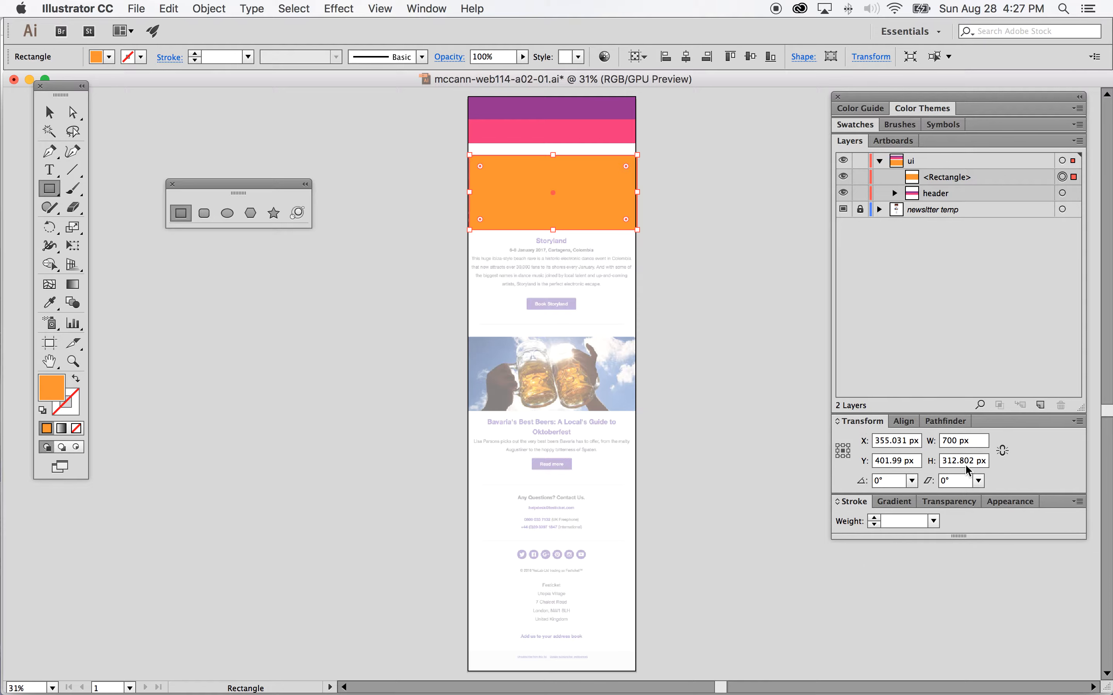
left_click_drag(951, 461, 972, 461)
type("0")
key("Return")
Step: Align the orange rectangle horizontally centred to the artboard
left_click(903, 421)
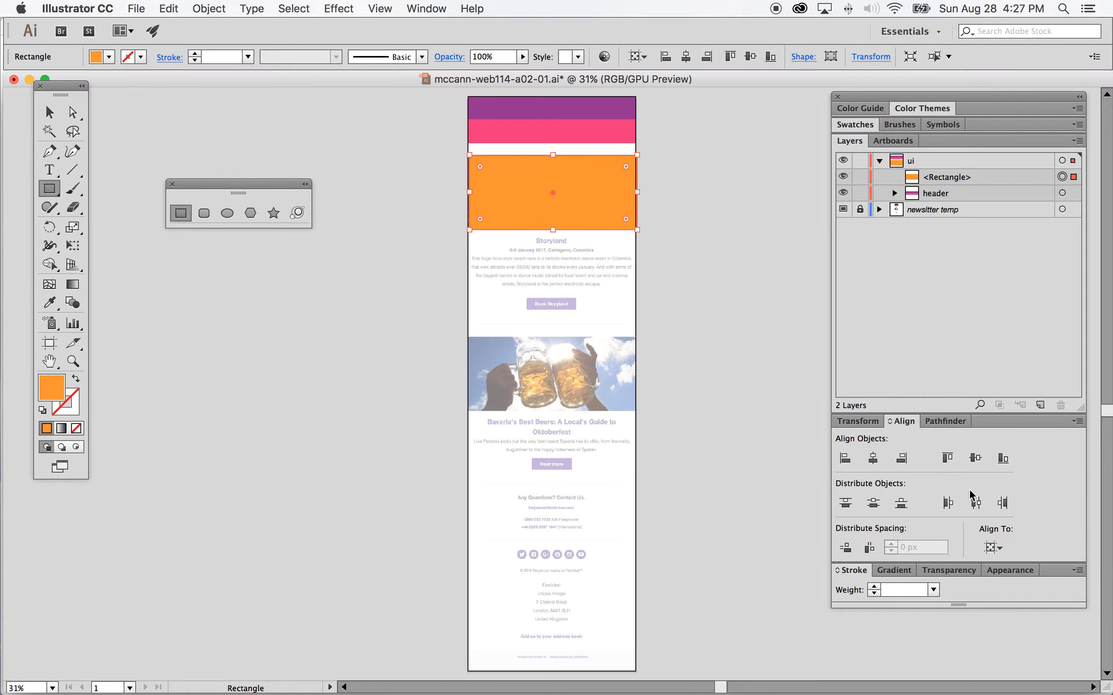
left_click(994, 547)
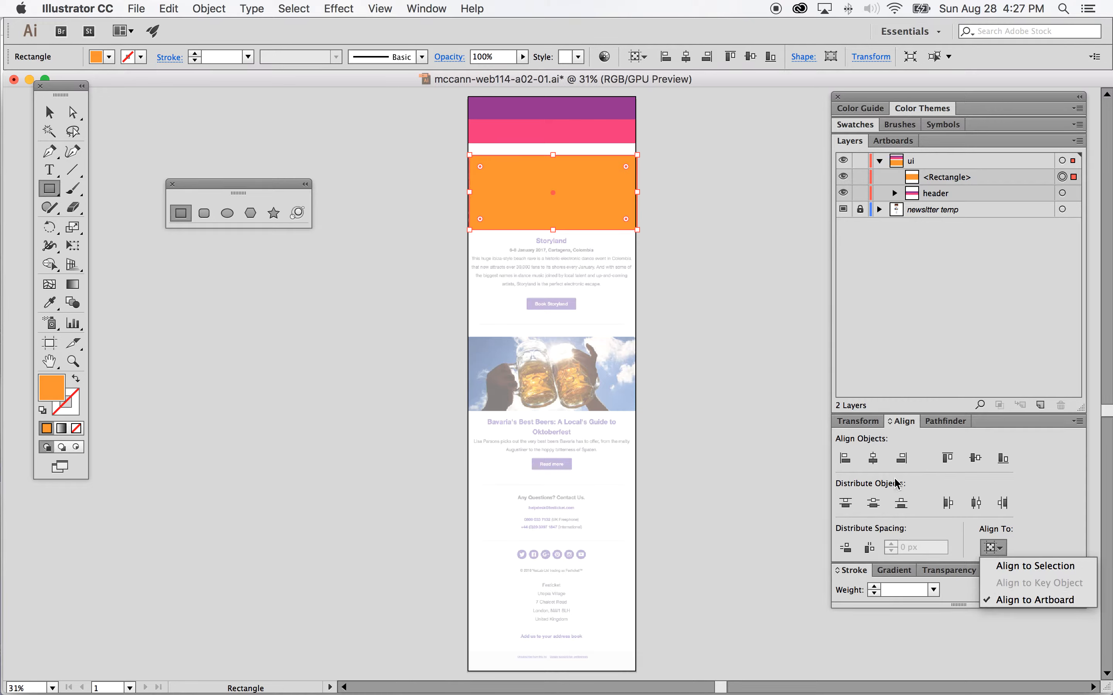
left_click(873, 463)
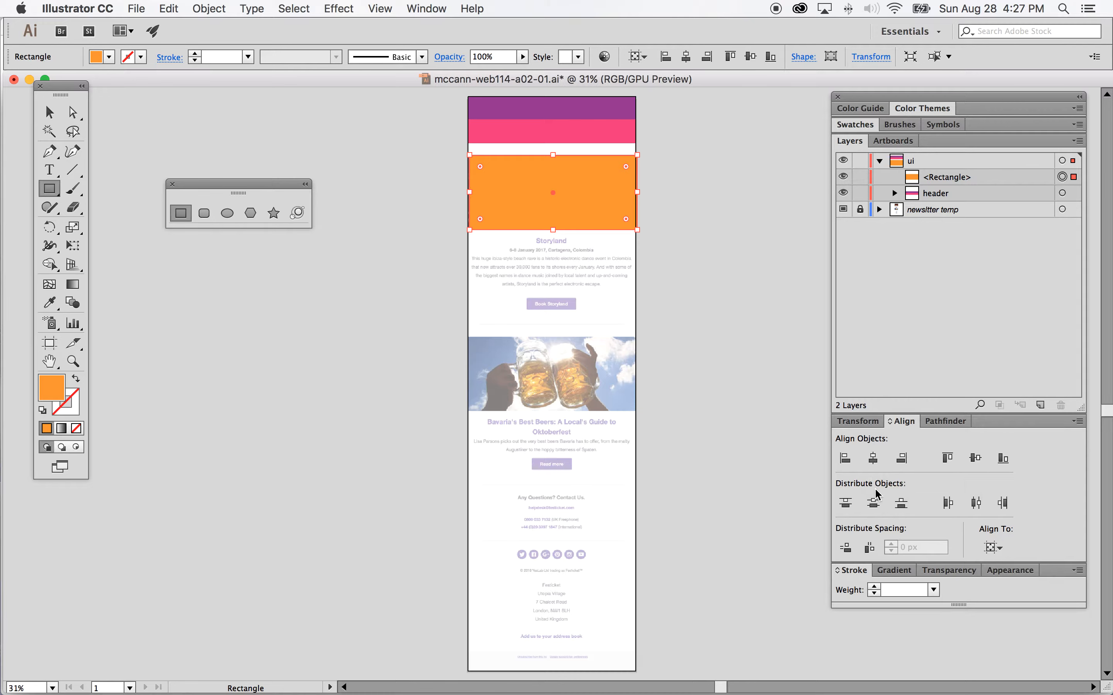
left_click(985, 179)
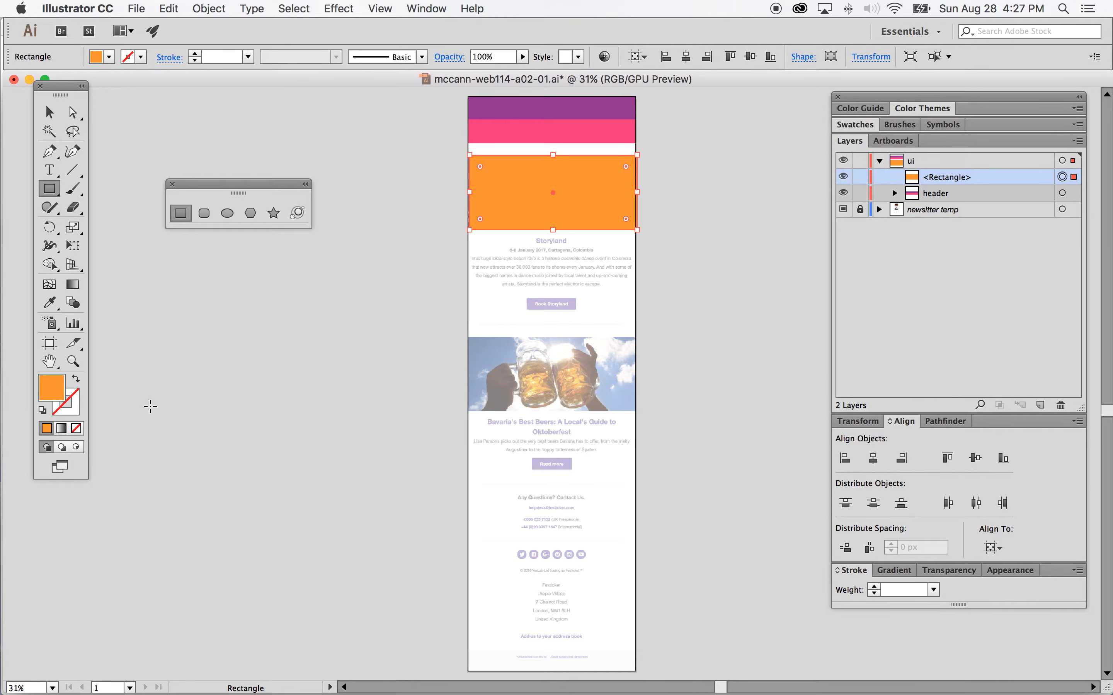
left_click(73, 361)
left_click(552, 193)
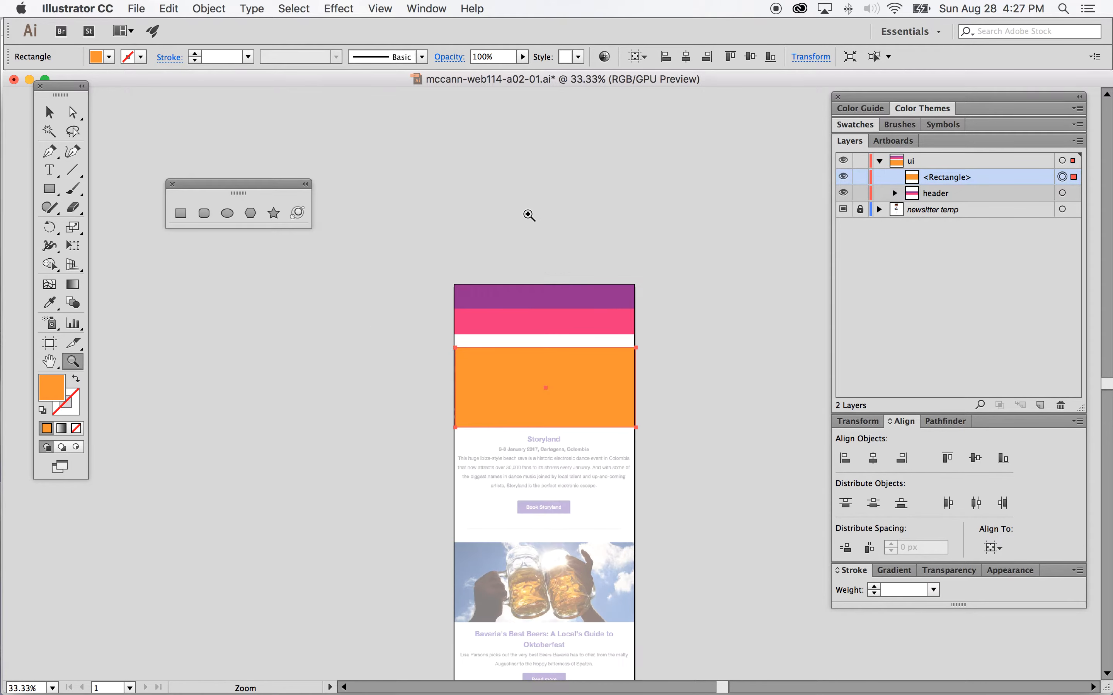
left_click(566, 392)
left_click(552, 418)
left_click(49, 112)
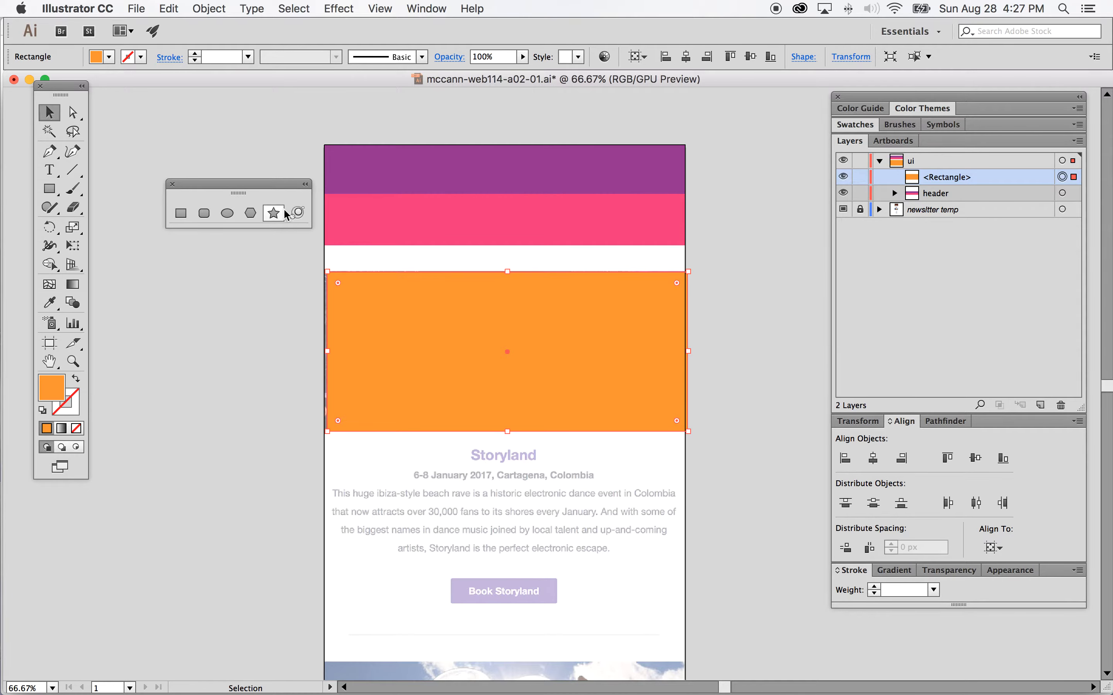
left_click(873, 458)
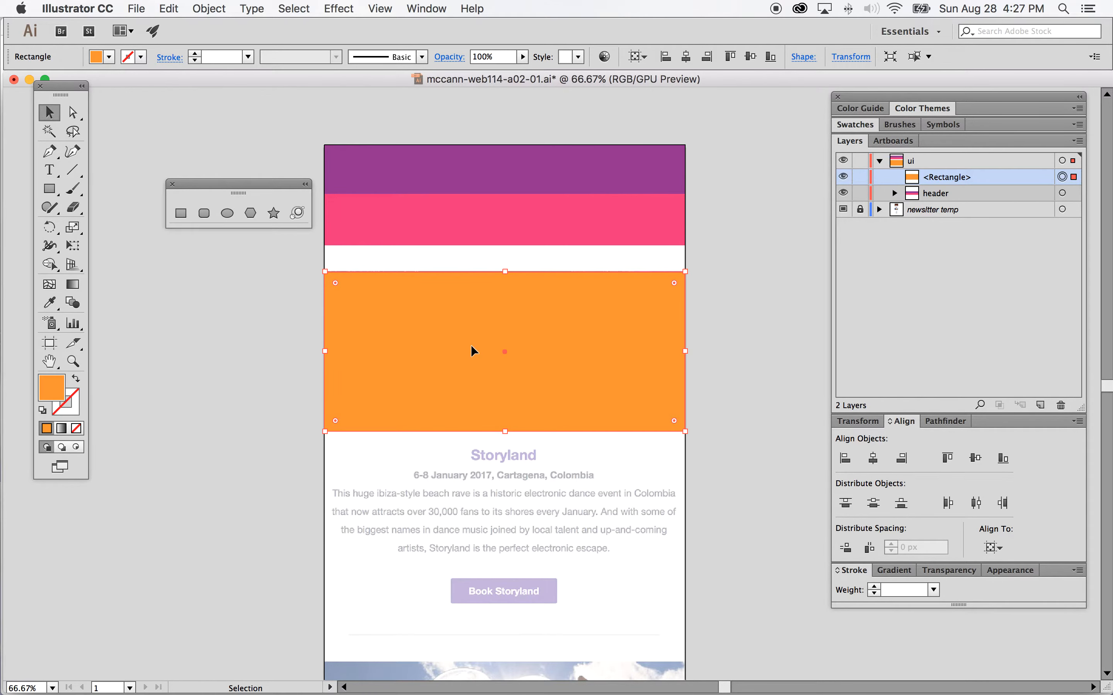
Step: Move the orange rectangle below the header group in the layer stack
scroll(471, 347, "down", 1)
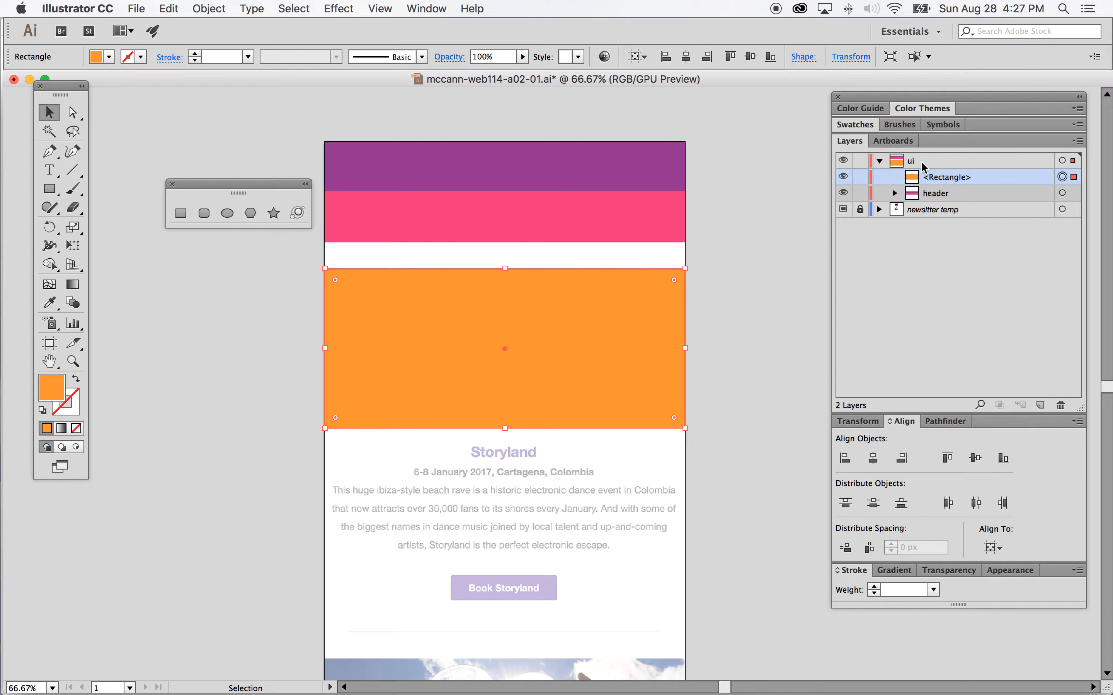
scroll(680, 317, "down", 1)
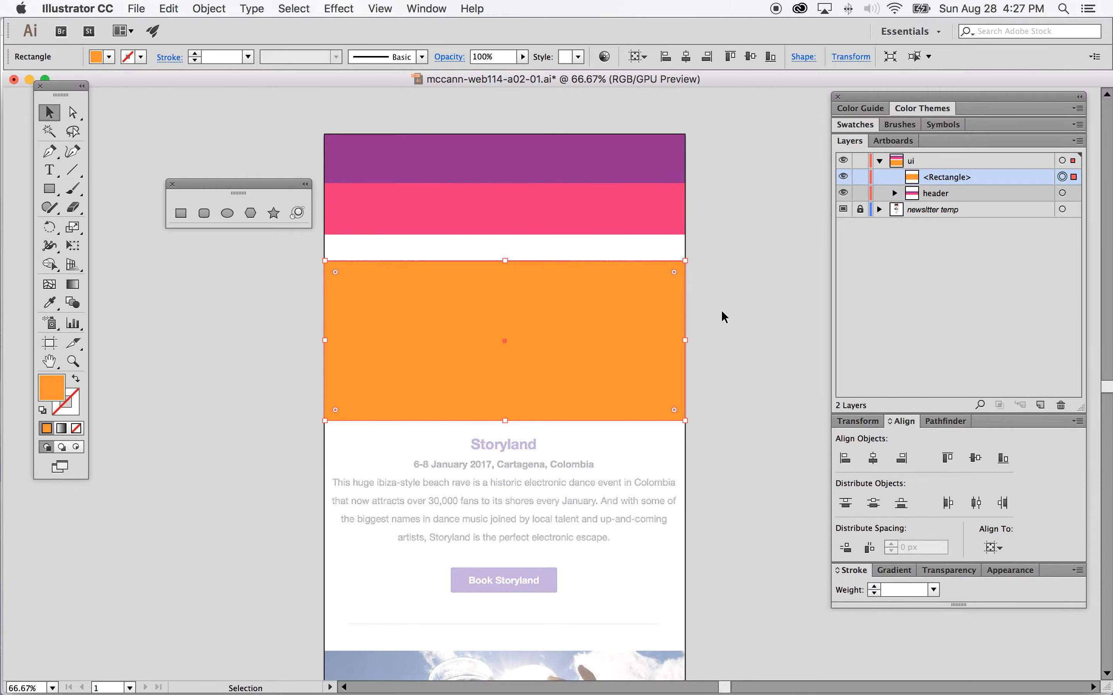
left_click(988, 178)
left_click_drag(989, 182, 997, 203)
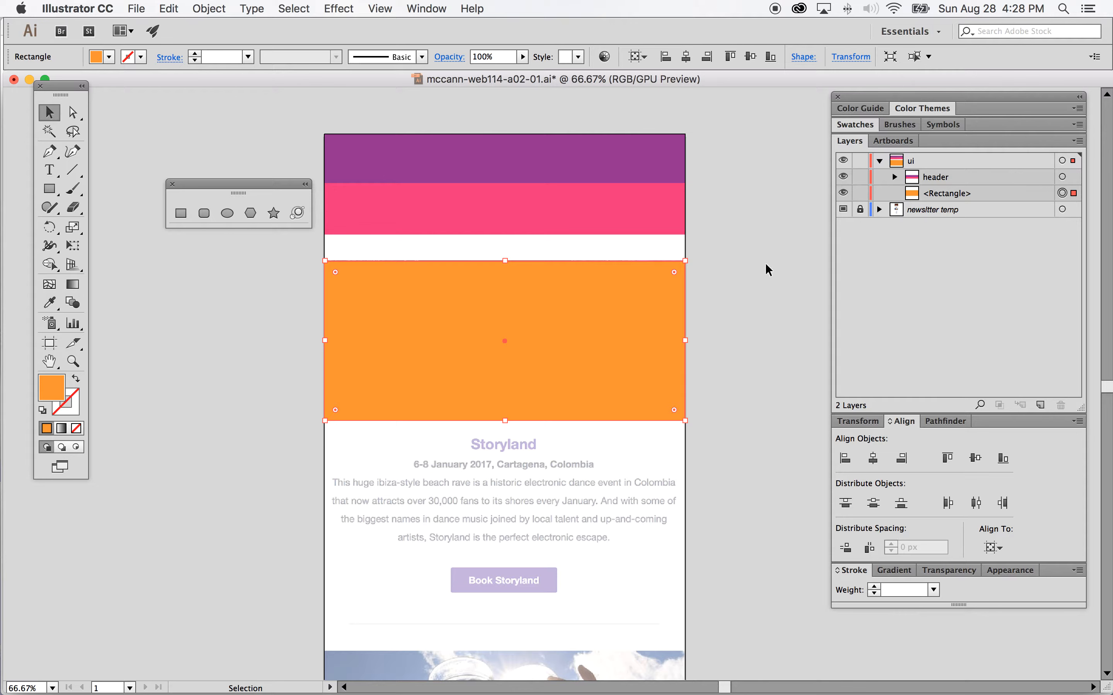
Step: Rename the orange rectangle's layer to graphic and deselect it
scroll(713, 286, "down", 2)
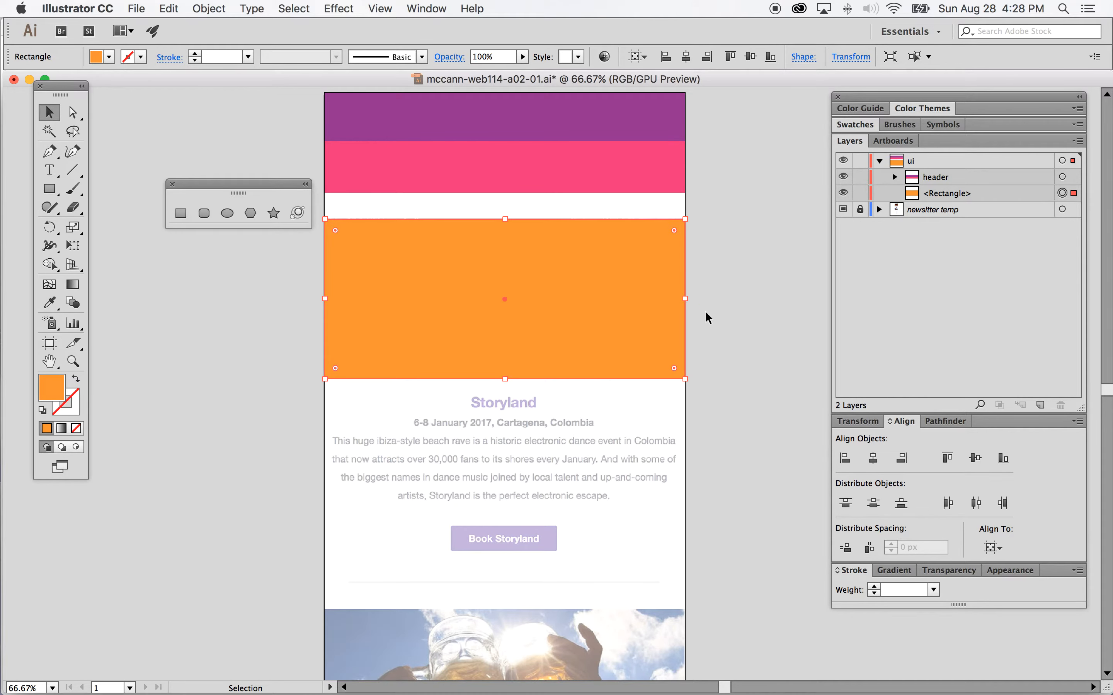
left_click(950, 195)
double_click(950, 196)
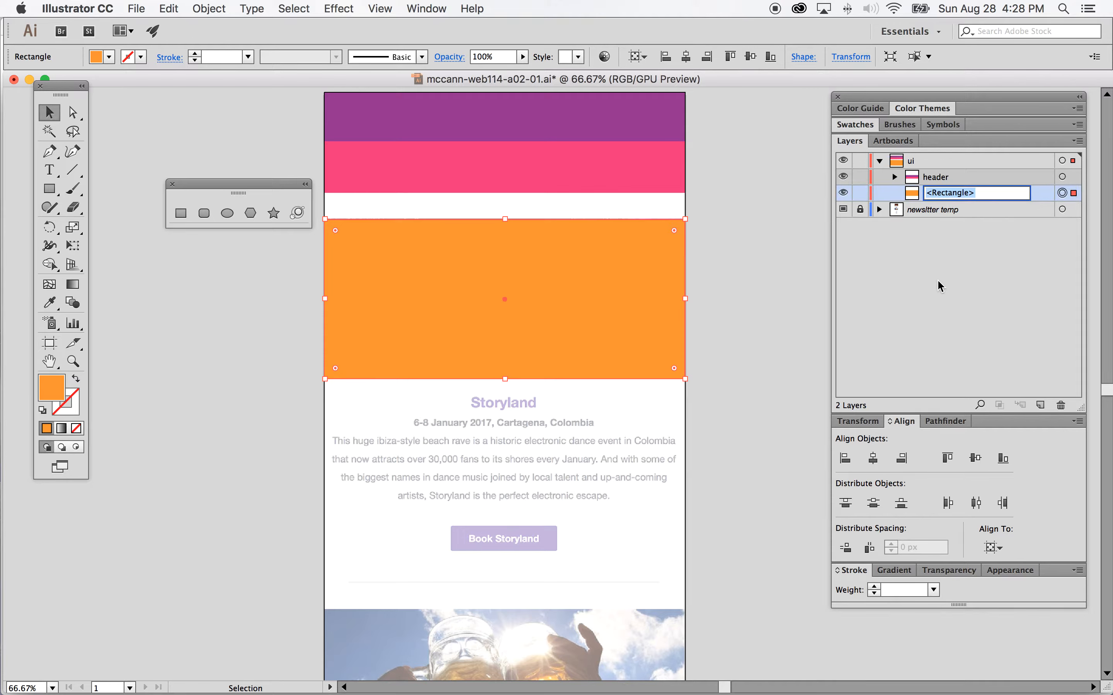
type("graphic")
key("Return")
left_click(758, 280)
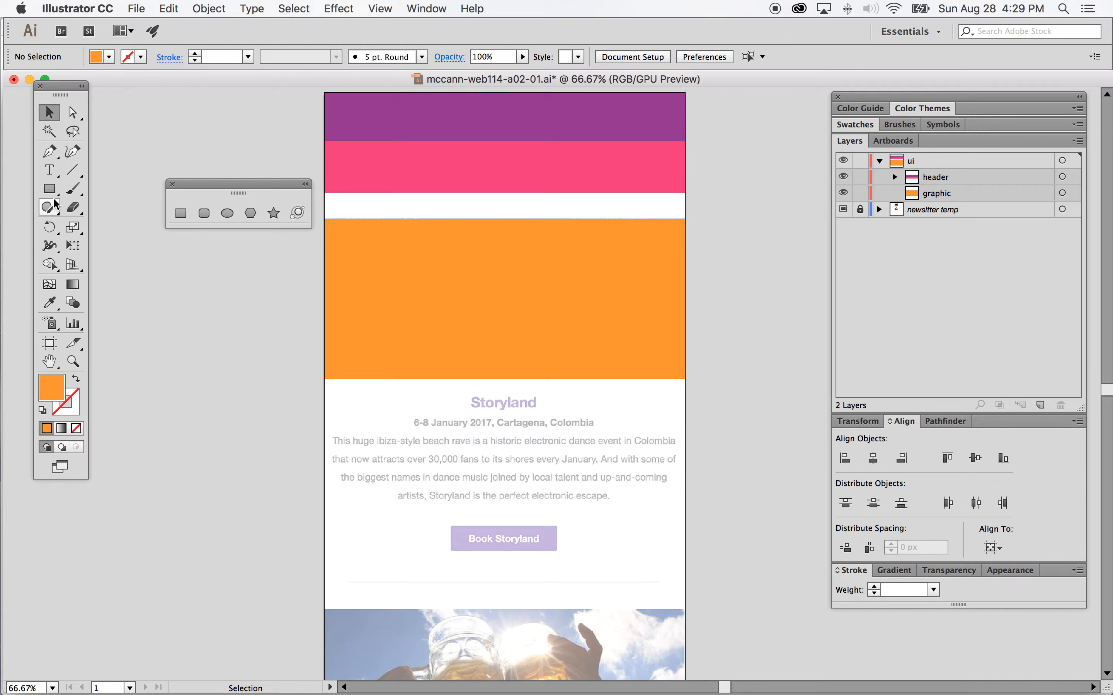
Step: Draw a dark grey 680 × 30 px rectangle below the orange graphic and centre it horizontally on the artboard
left_click(108, 57)
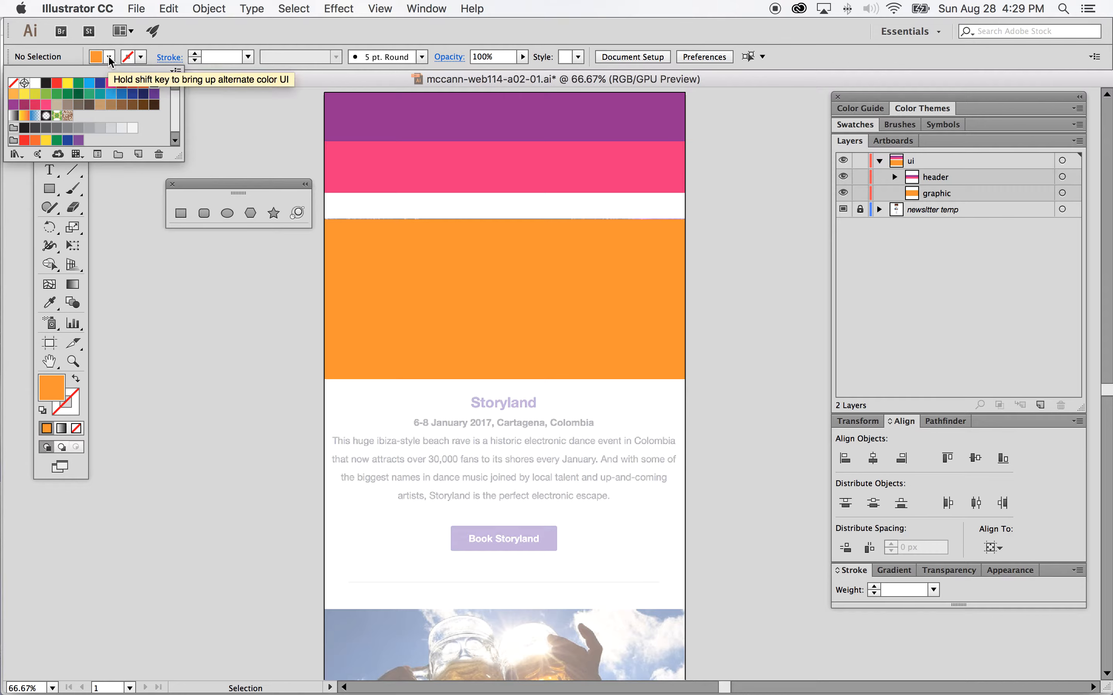
left_click(57, 129)
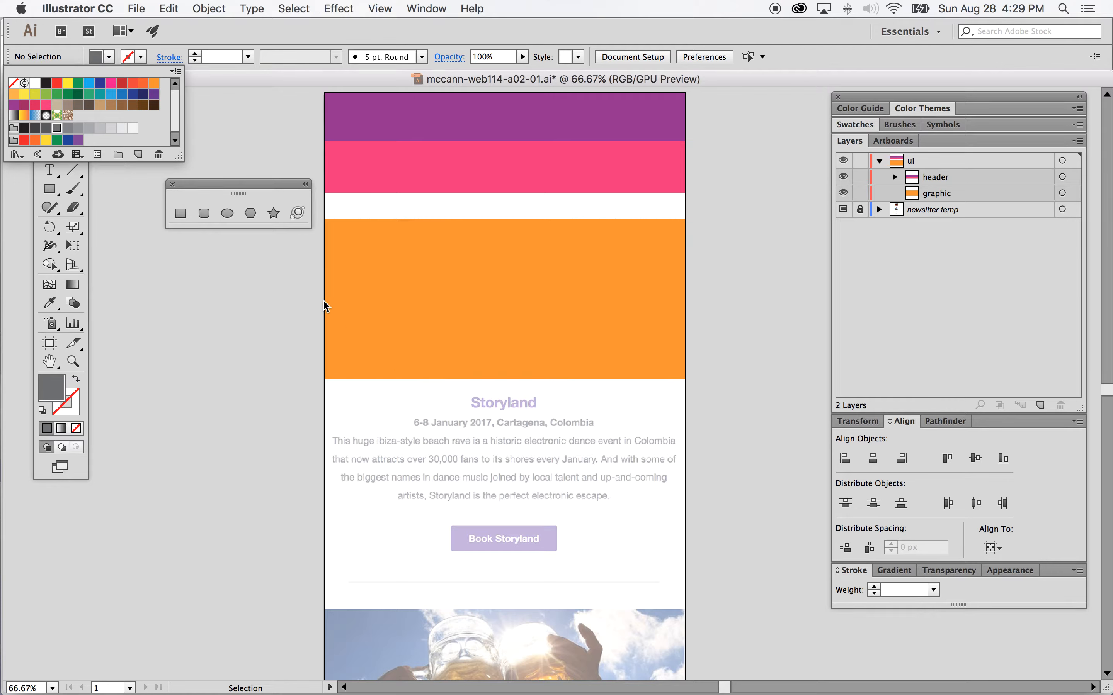
left_click(180, 214)
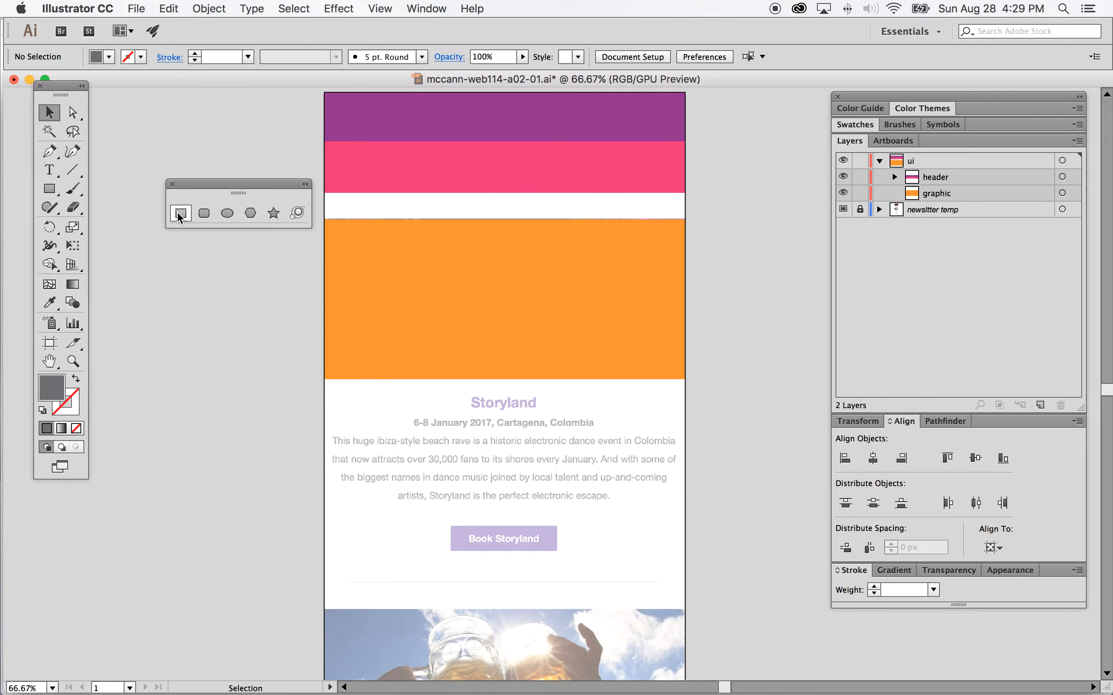
left_click(181, 214)
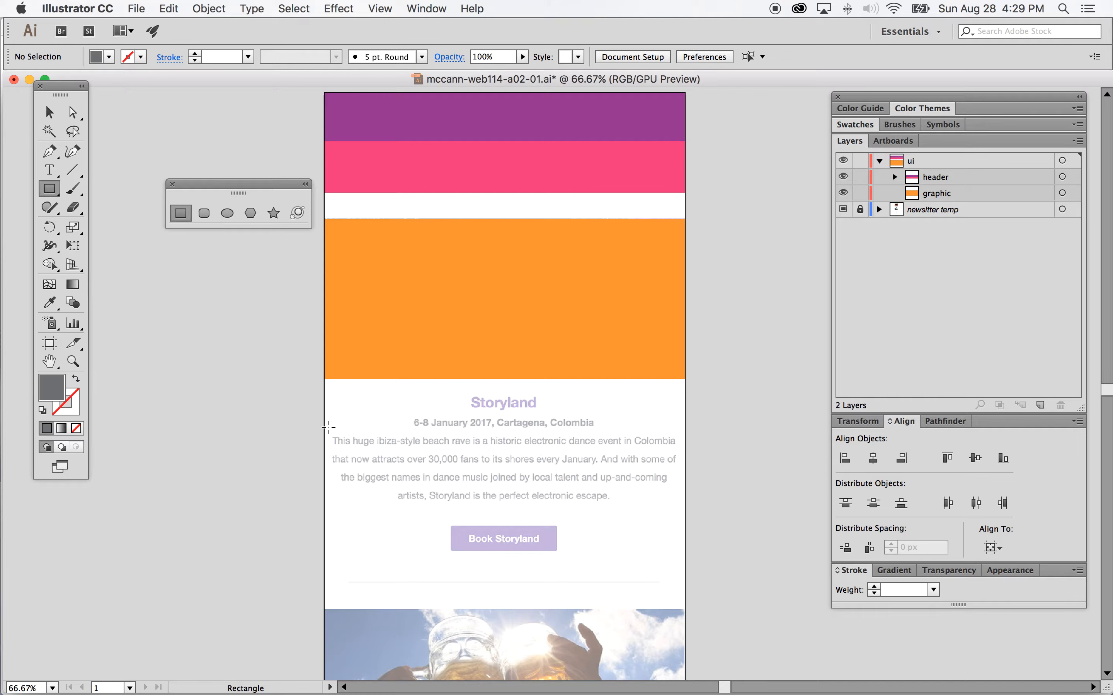
left_click(335, 396)
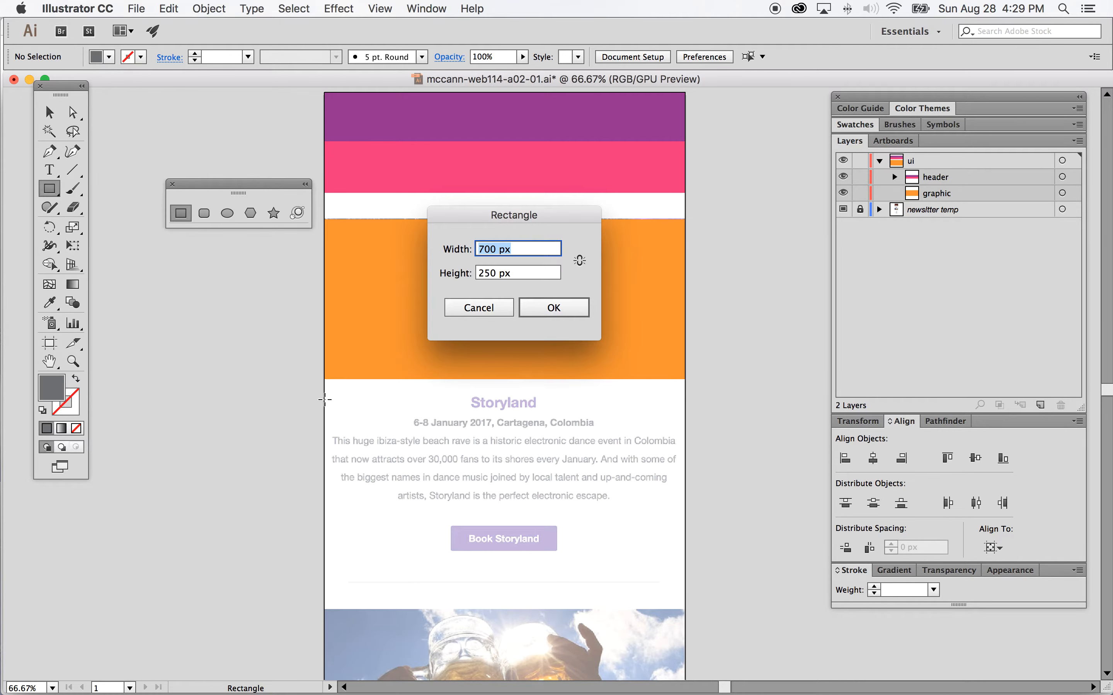
left_click(490, 249)
left_click_drag(491, 251, 470, 251)
type("68")
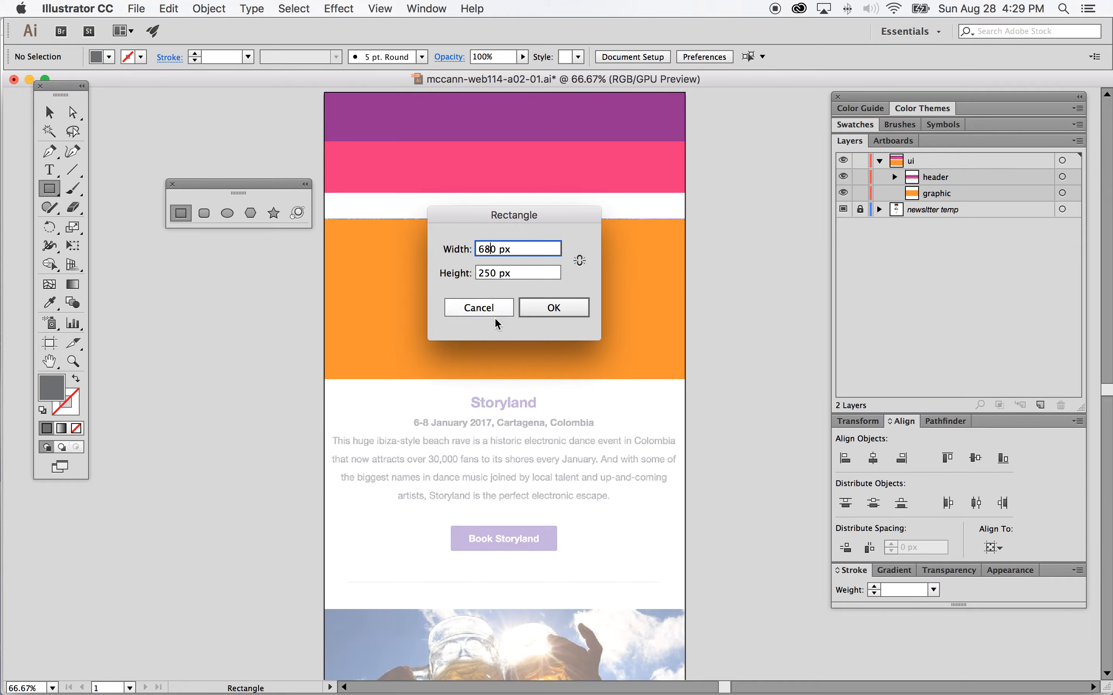
double_click(489, 273)
type("30")
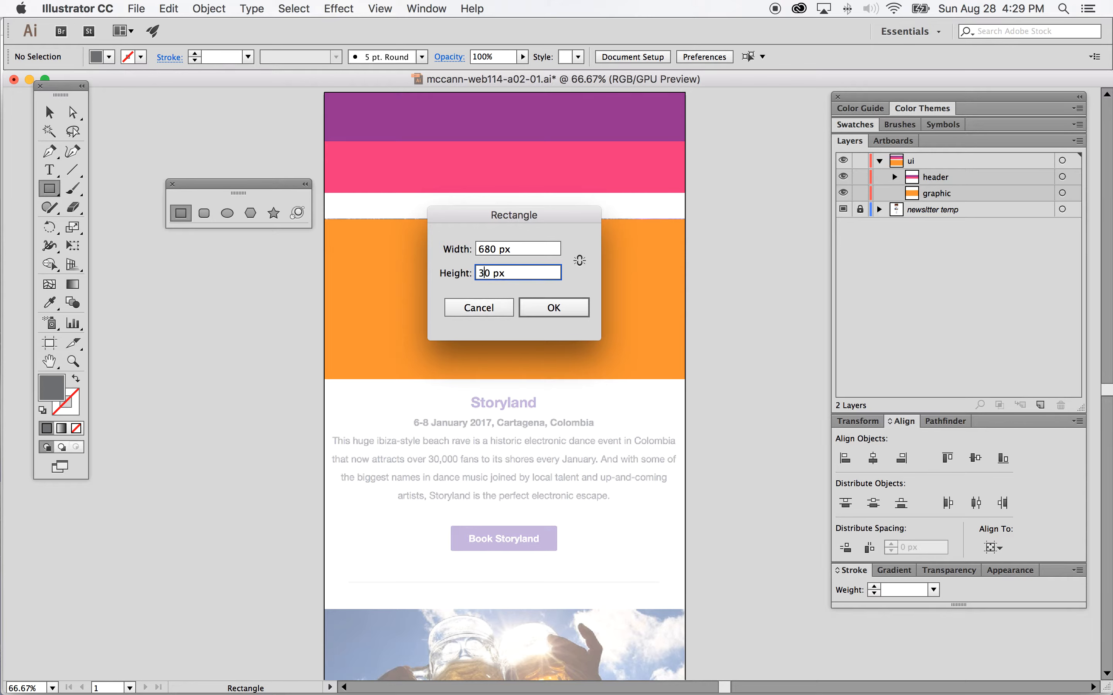
left_click(551, 307)
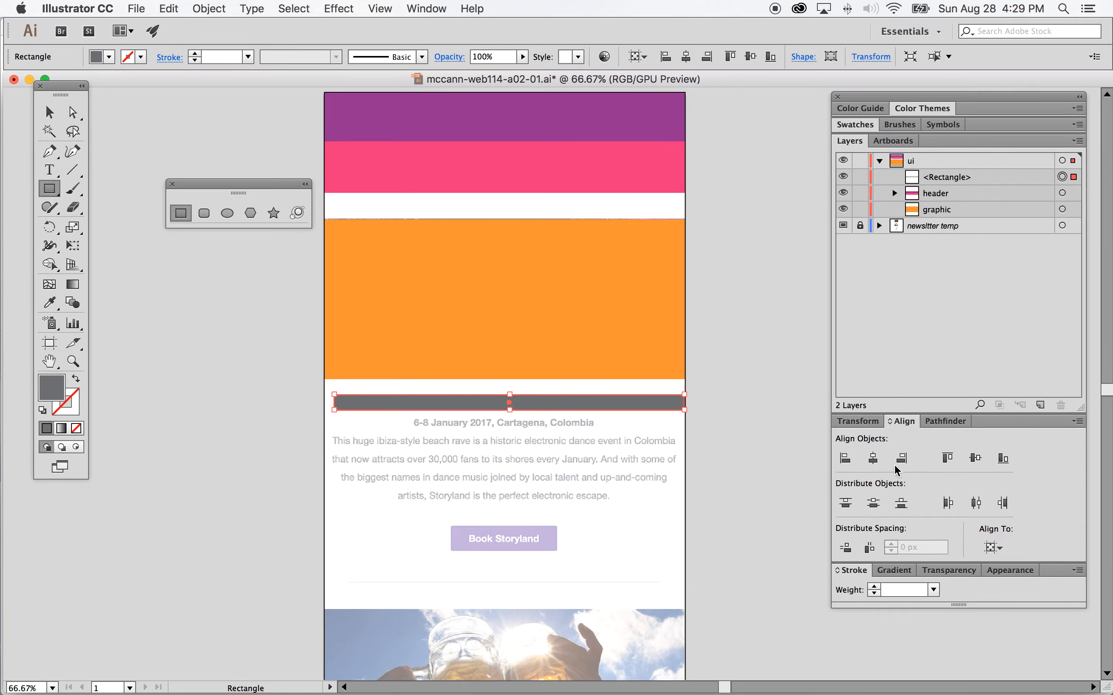
left_click(875, 465)
Step: Move the dark grey bar's layer below the graphic layer in the layer stack
left_click(49, 112)
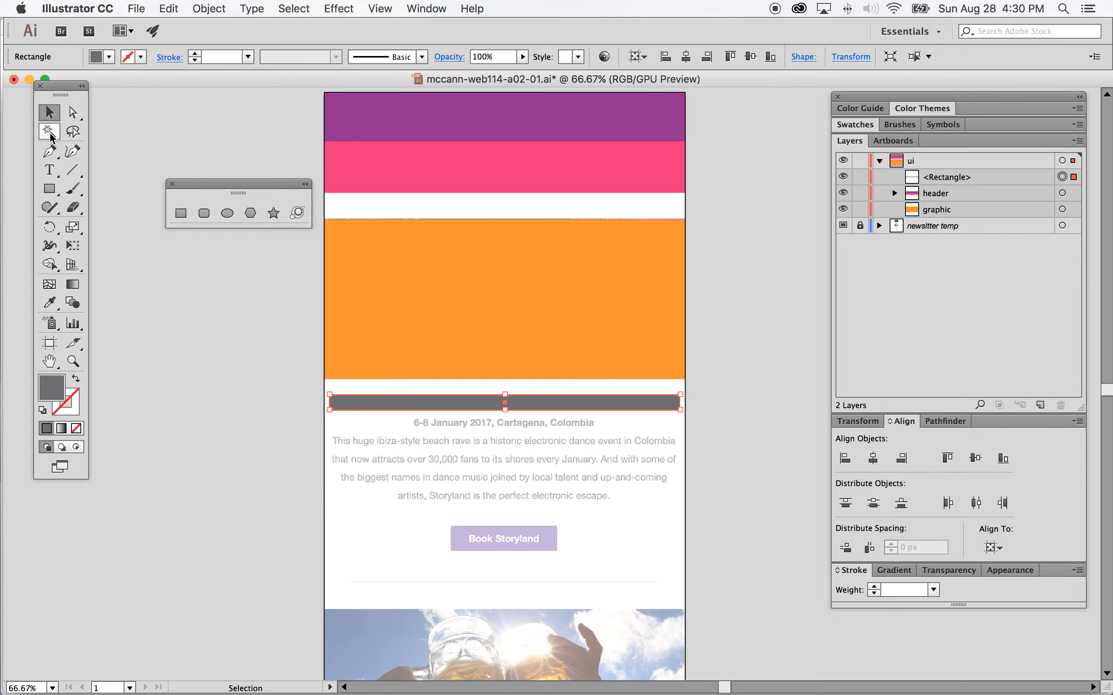
left_click(979, 180)
left_click(996, 179)
left_click_drag(996, 181, 996, 221)
Step: Rename the dark grey bar's layer to h1 and deselect it
double_click(948, 209)
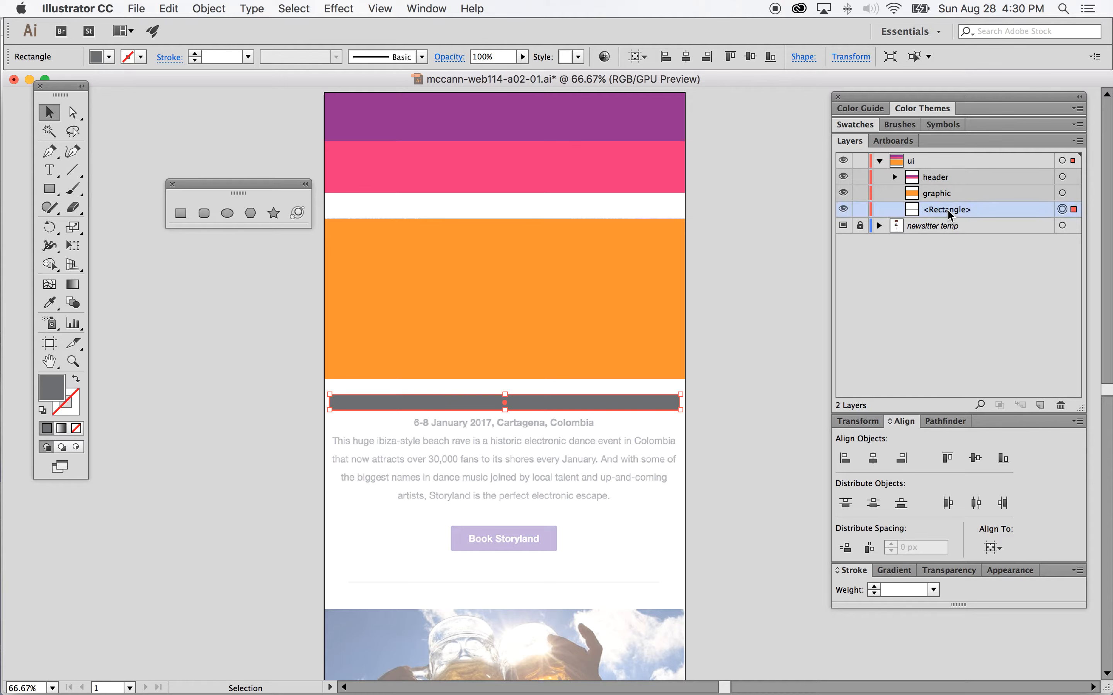
type("h1")
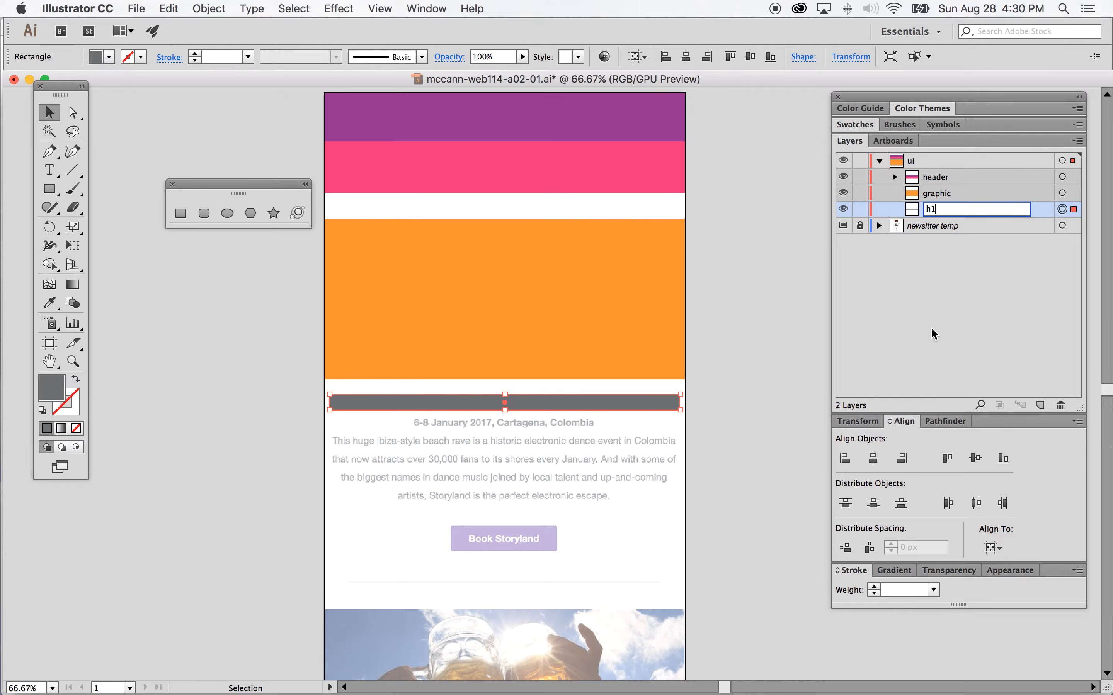
key("Return")
left_click(729, 353)
Step: Create a lighter grey 680 × 16 px rectangle just below the dark grey bar
scroll(669, 381, "down", 3)
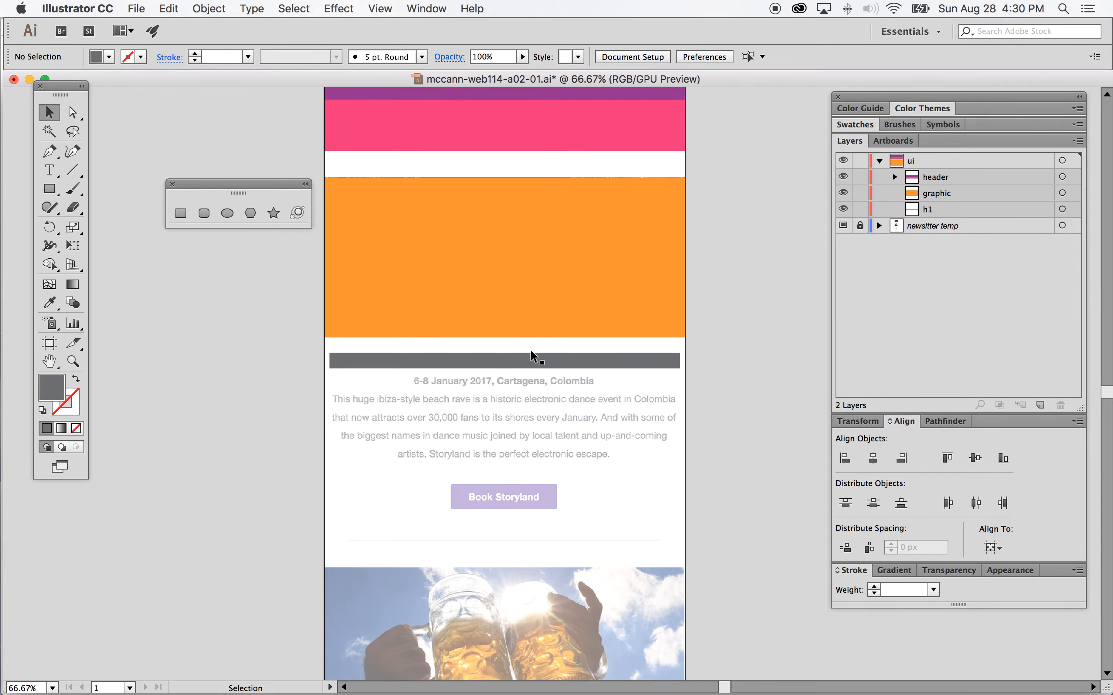
left_click(180, 213)
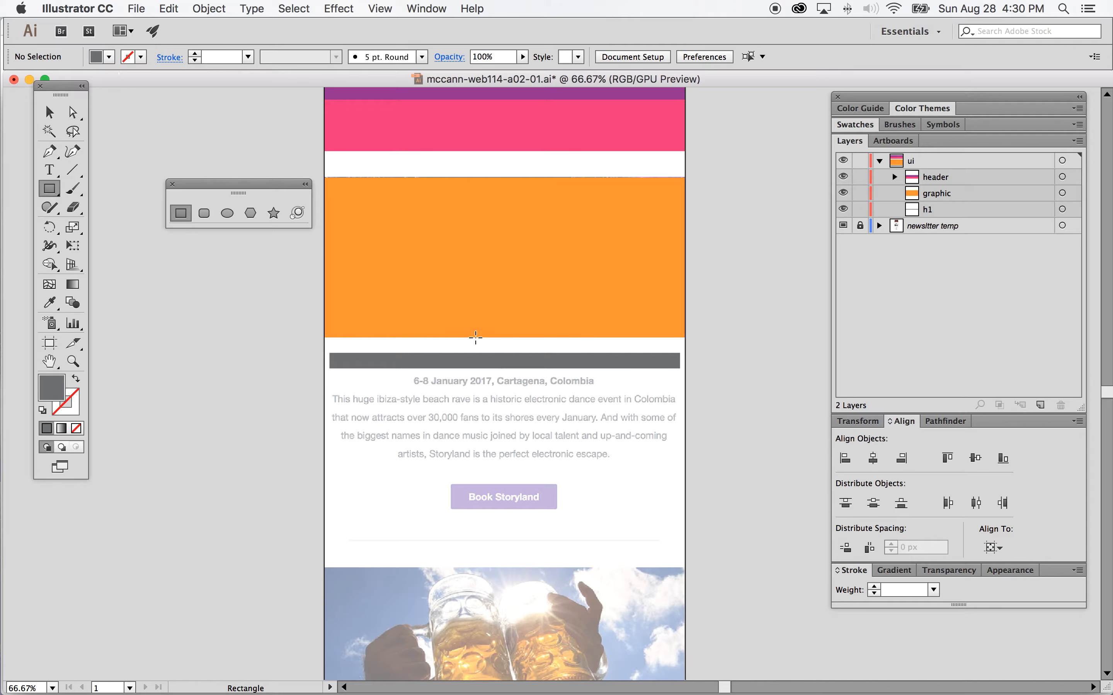
left_click(109, 57)
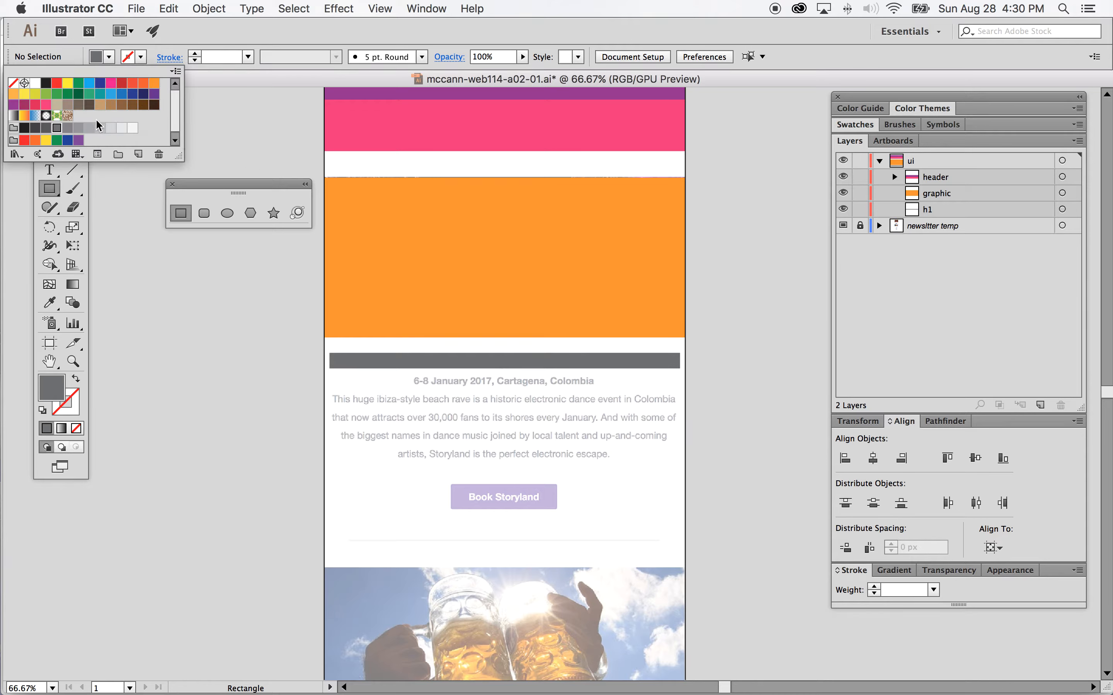
left_click(68, 129)
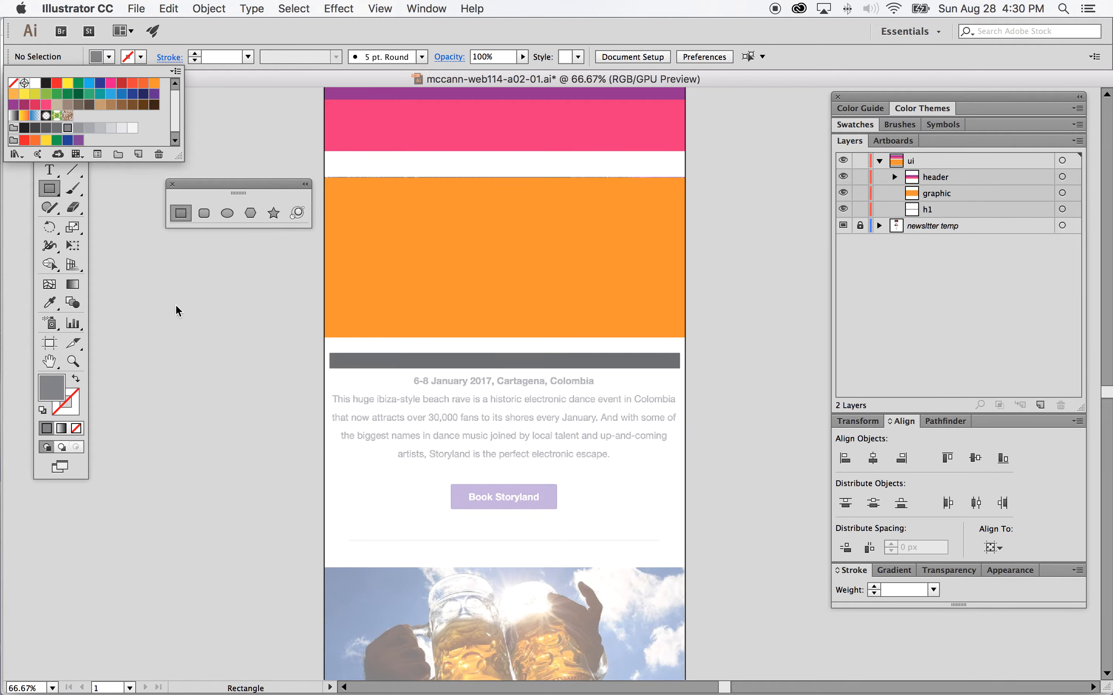
left_click(333, 372)
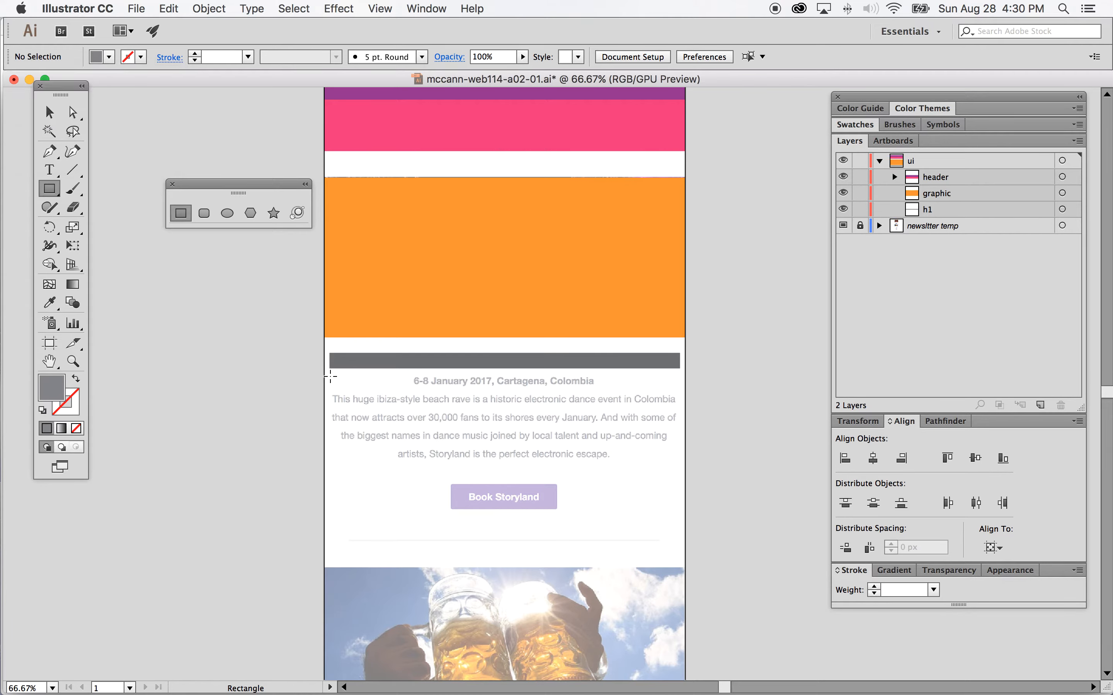
left_click(330, 375)
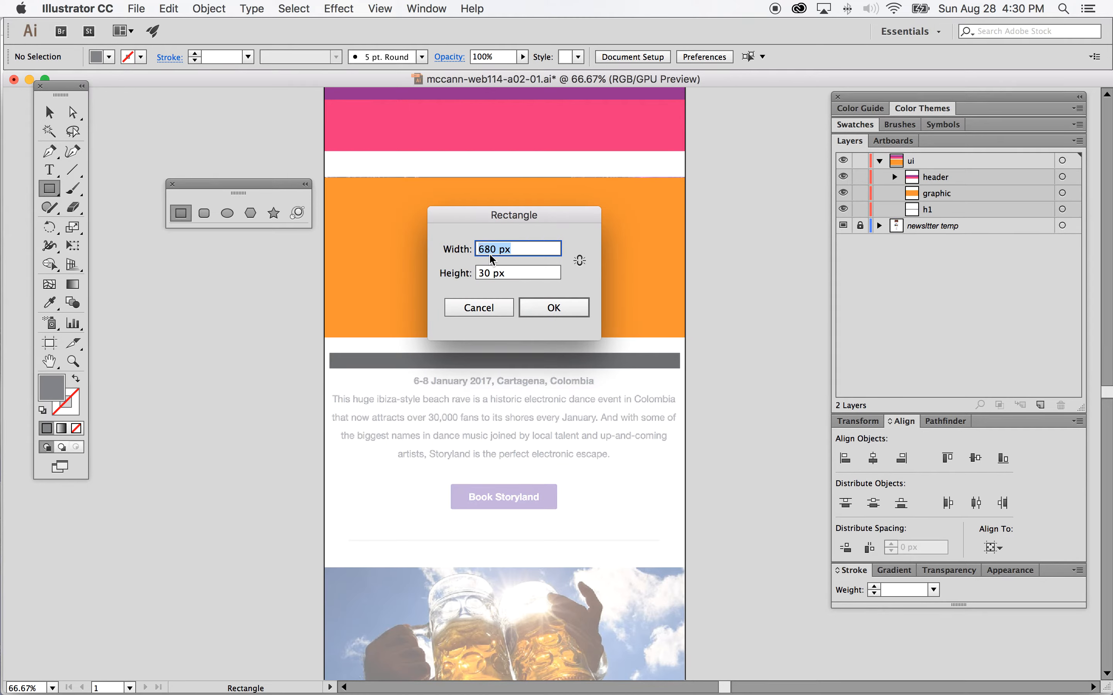
left_click(484, 275)
left_click(485, 273)
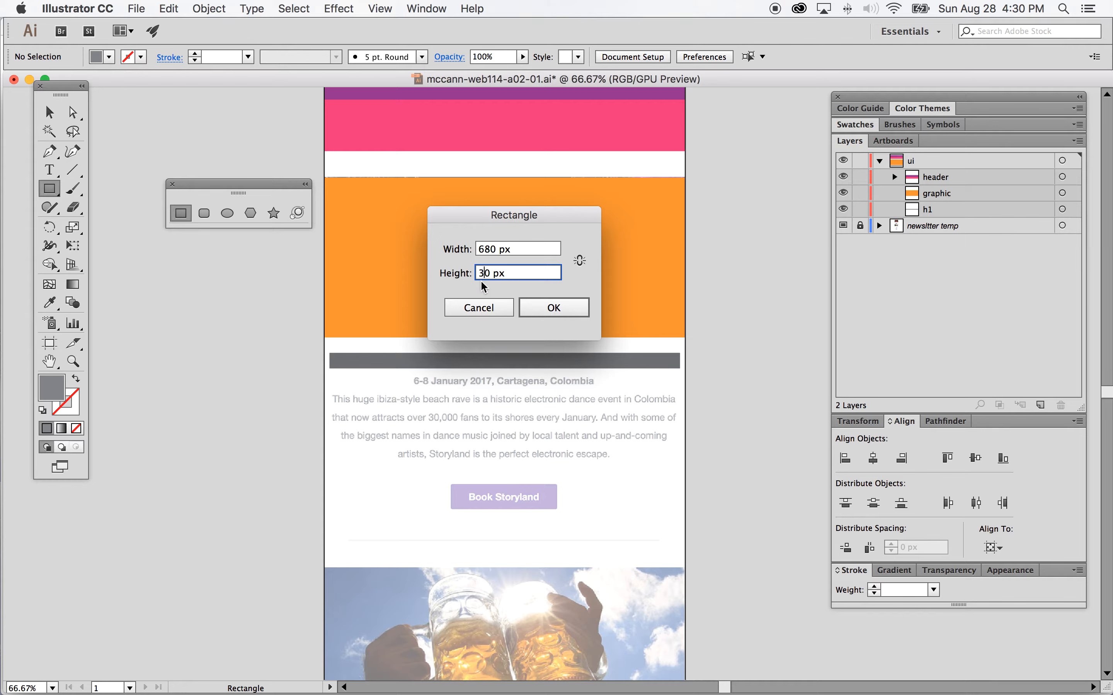
left_click(489, 275)
left_click_drag(489, 274, 475, 276)
type("16")
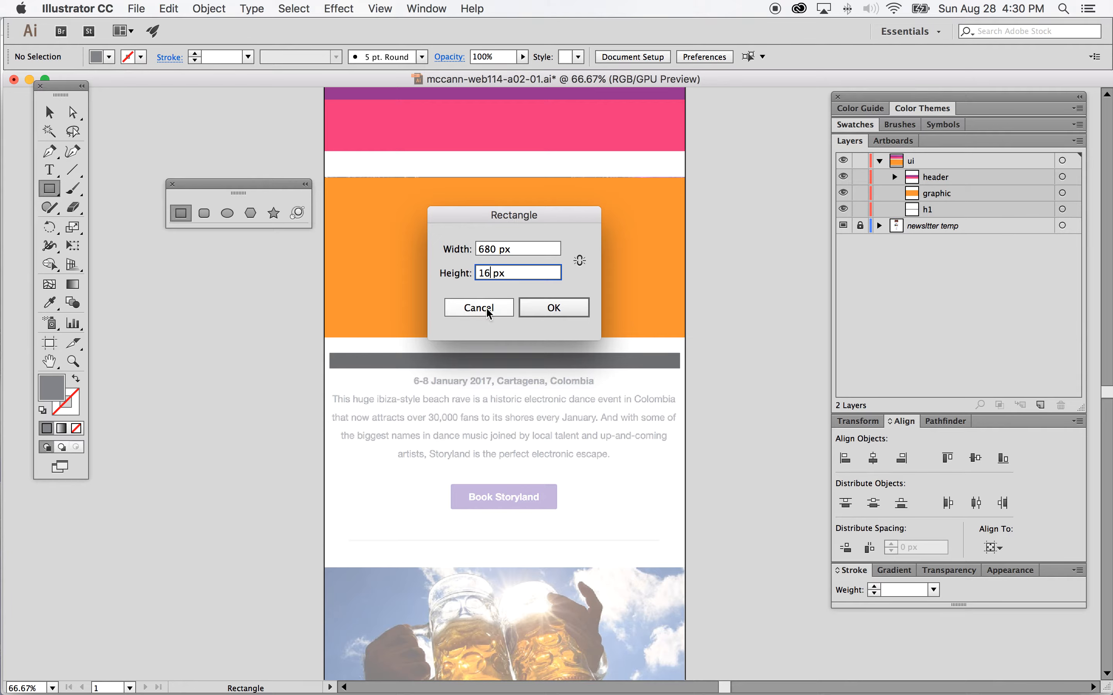
left_click(553, 308)
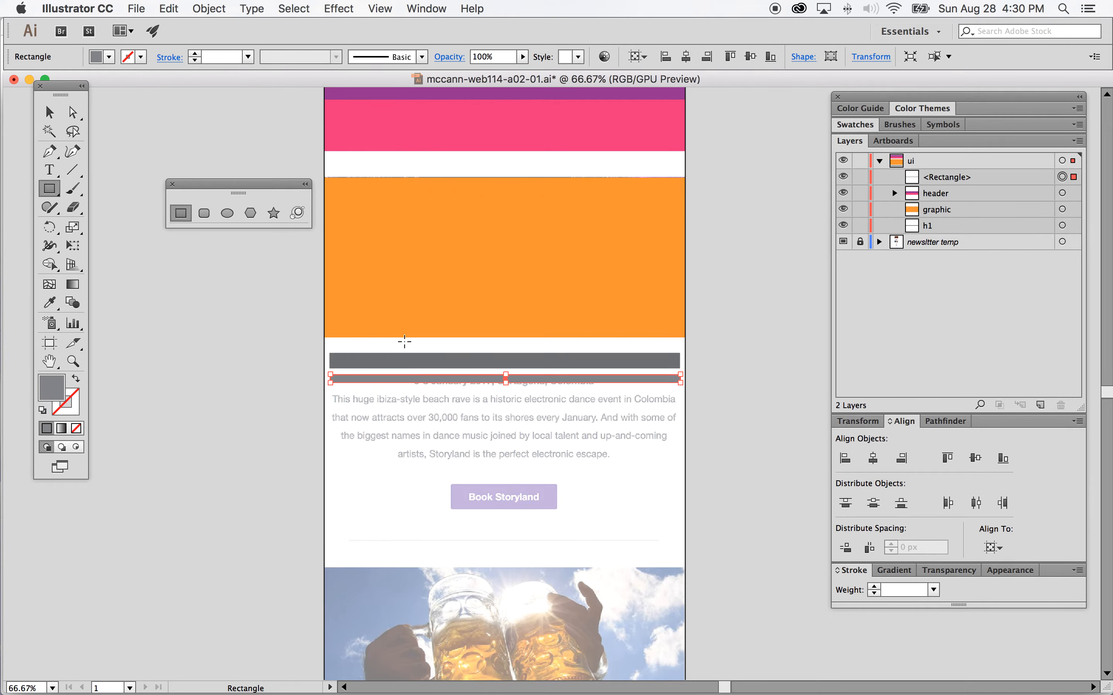
Step: Centre the light grey rectangle horizontally and nudge it into place under the dark grey bar
left_click(884, 457)
left_click(51, 112)
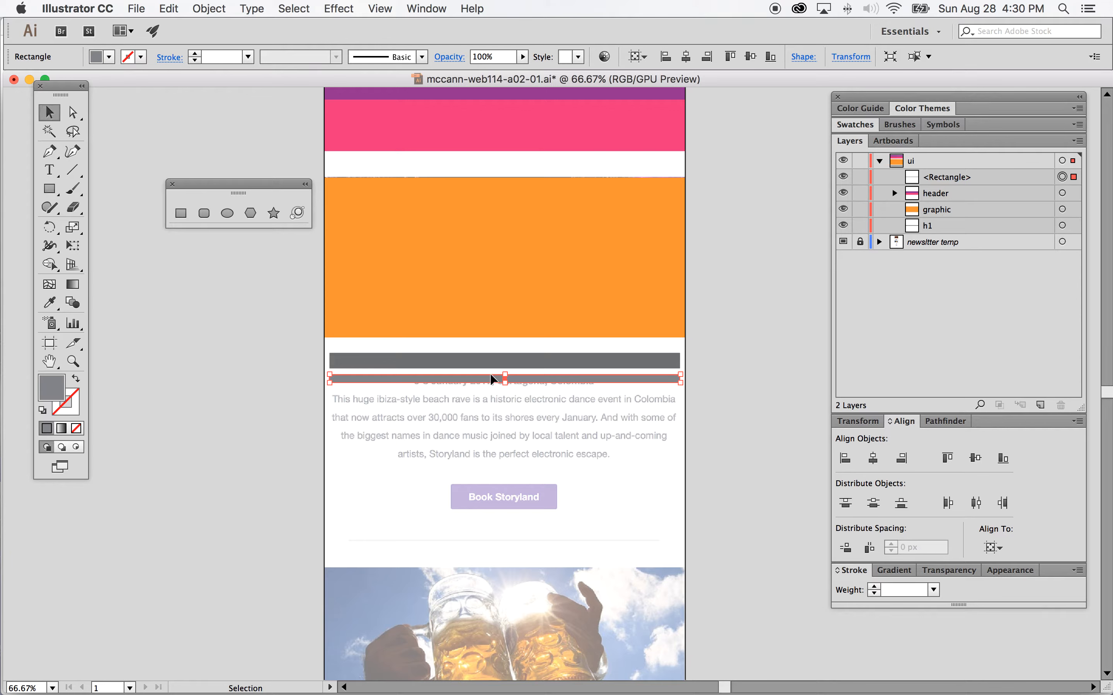
left_click_drag(528, 386, 505, 390)
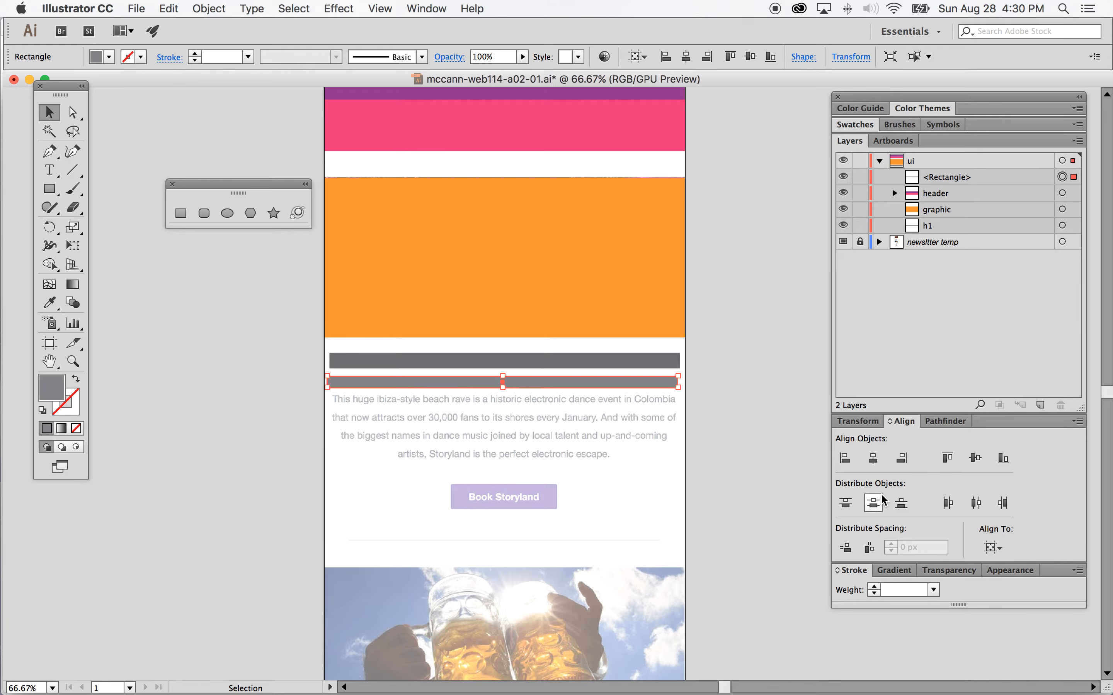
Step: Set the light grey rectangle's height to 18 px, centre it horizontally on the artboard and deselect it
left_click(873, 426)
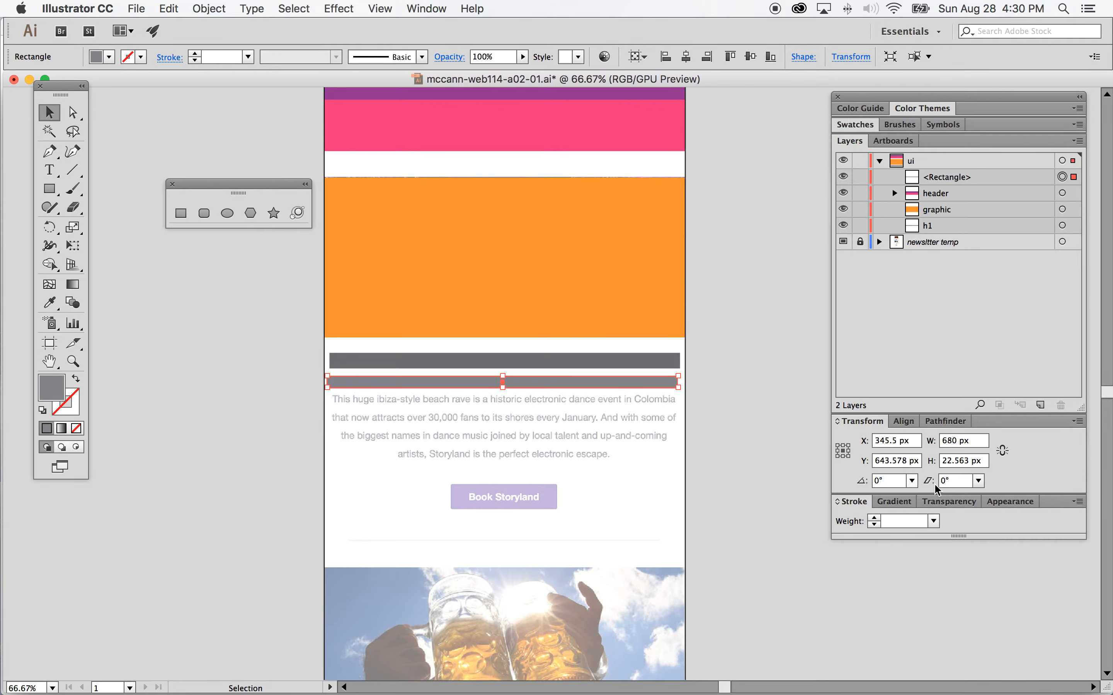
left_click(950, 465)
left_click_drag(950, 464, 968, 462)
type("1")
key("Return")
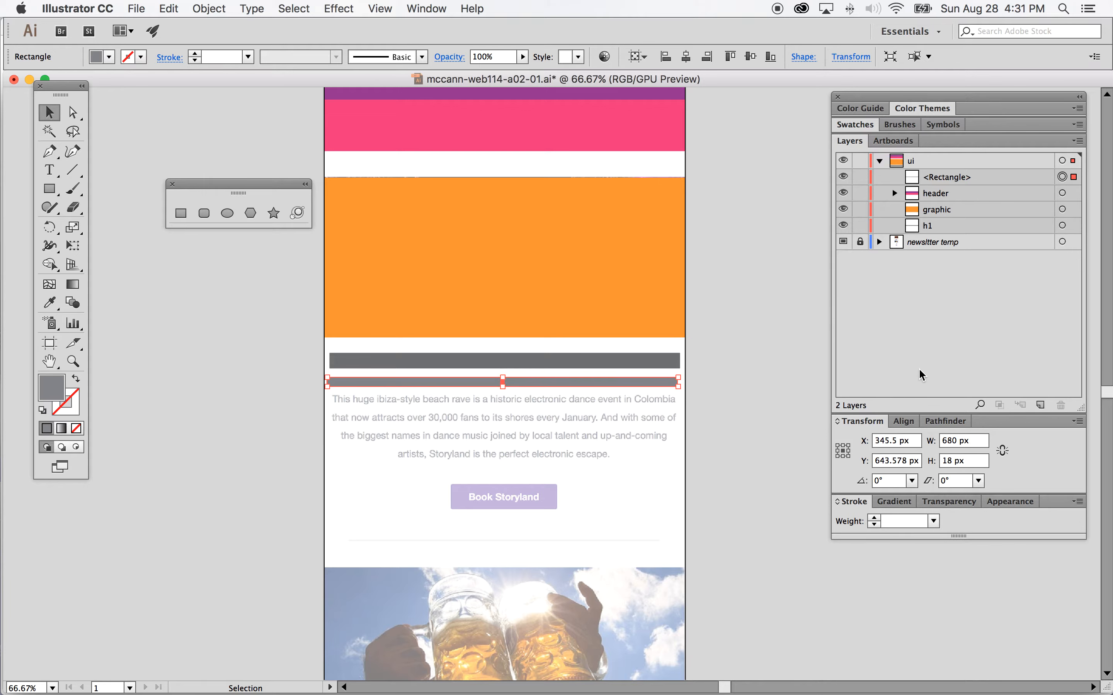
left_click(902, 421)
left_click(878, 465)
left_click(716, 370)
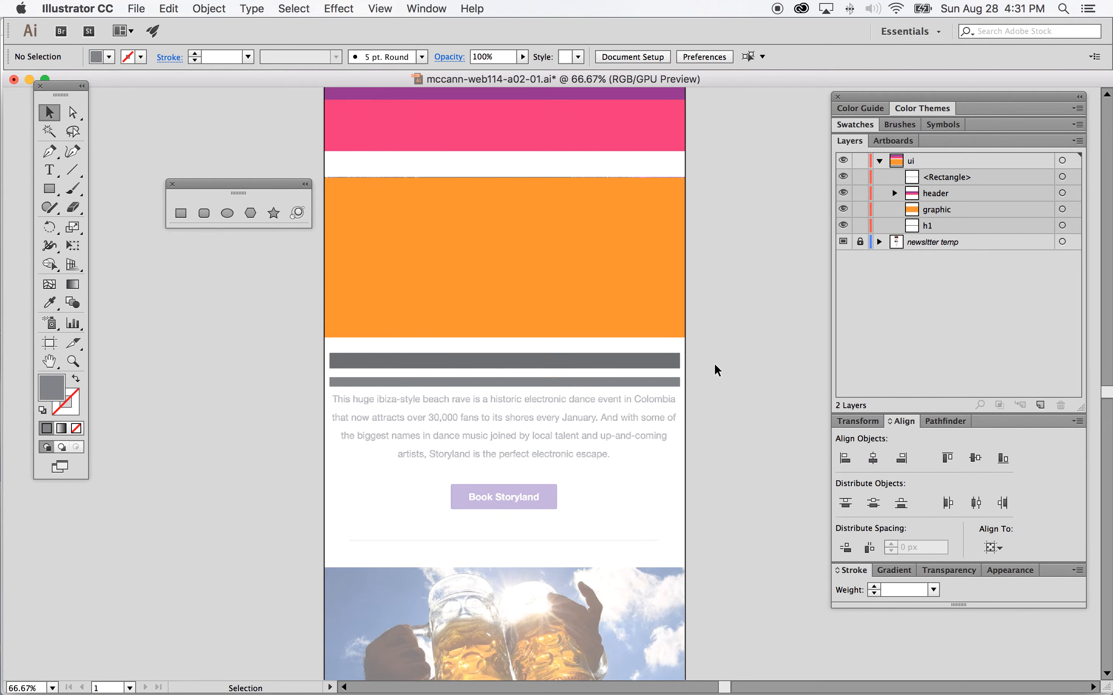
Step: Move the light grey rectangle's layer below h1 and rename it h2
left_click(967, 179)
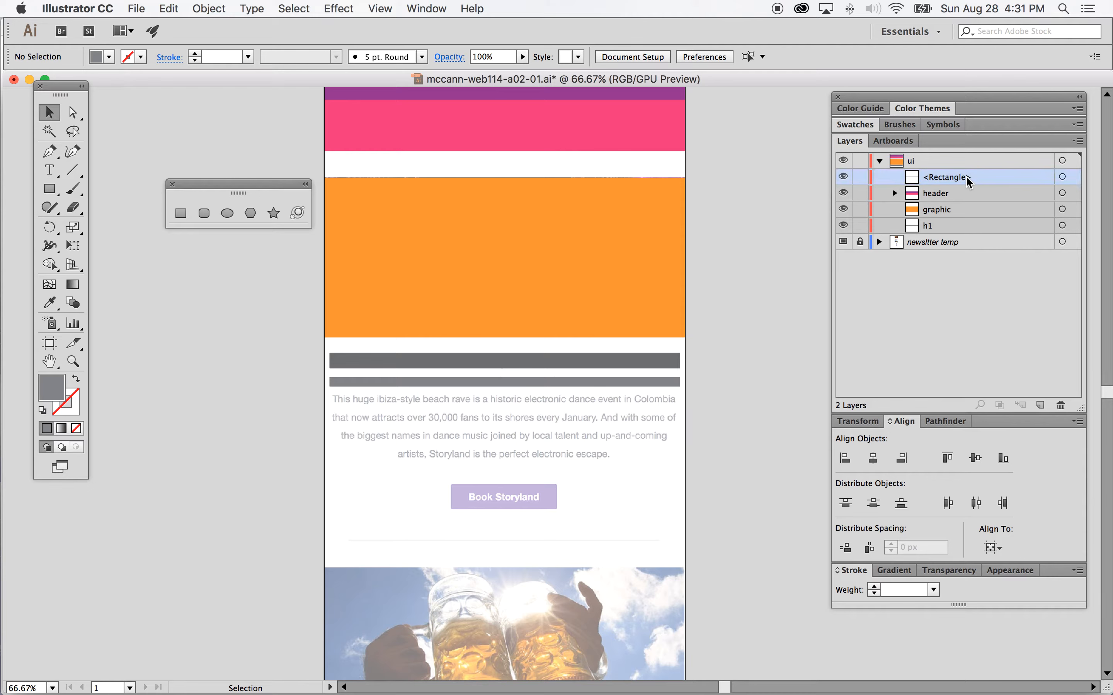
left_click_drag(983, 176, 984, 227)
double_click(982, 225)
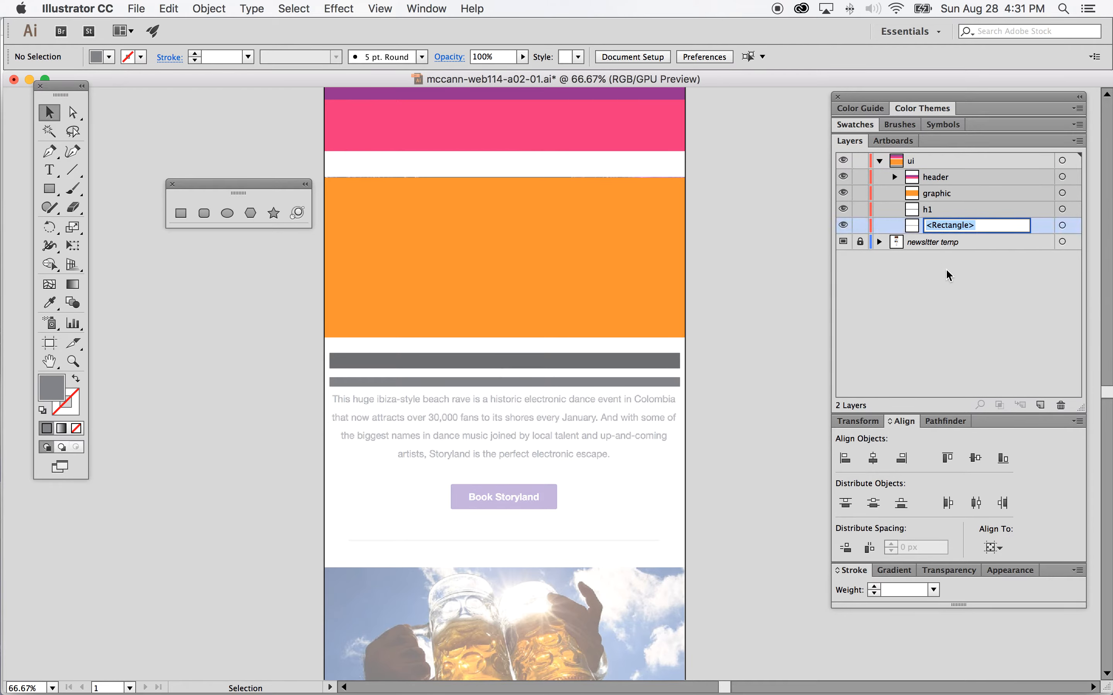
type("h2")
left_click(1046, 227)
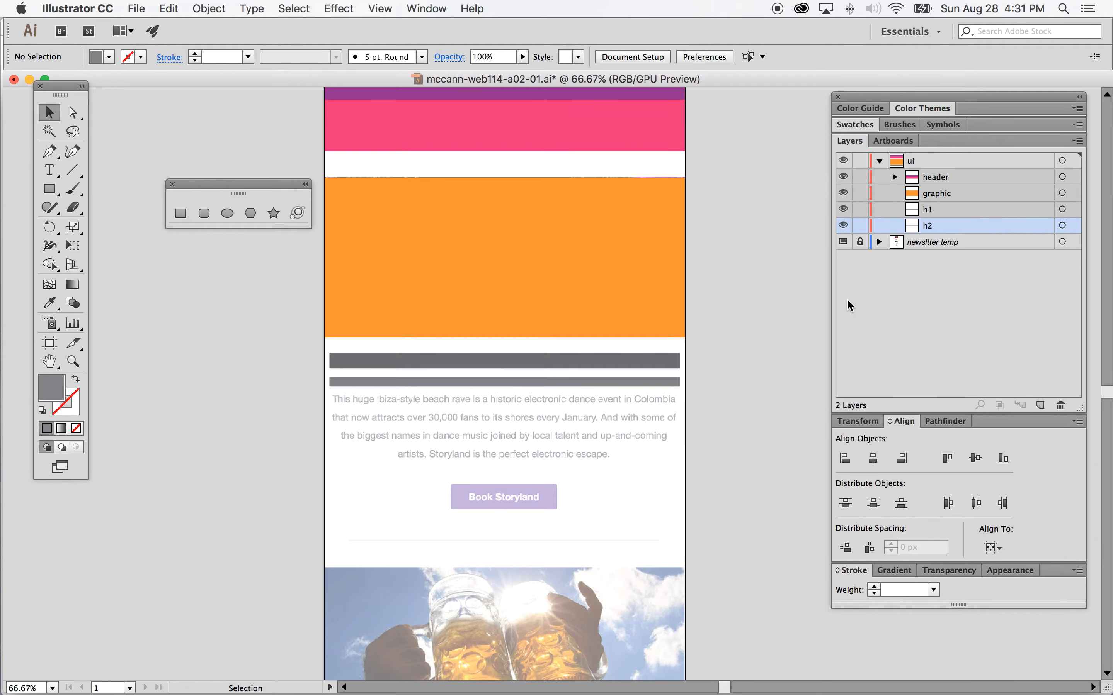
Step: Draw a mid-grey rectangle spanning the artboard width below the light grey bar
scroll(543, 419, "down", 1)
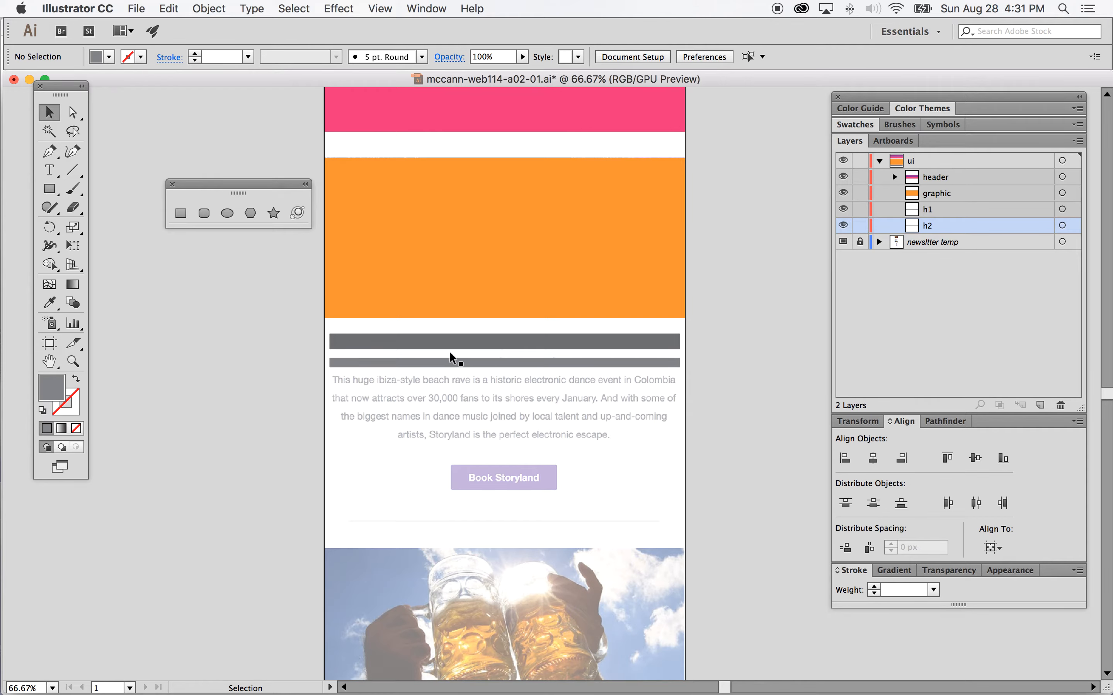
left_click(180, 215)
left_click(109, 56)
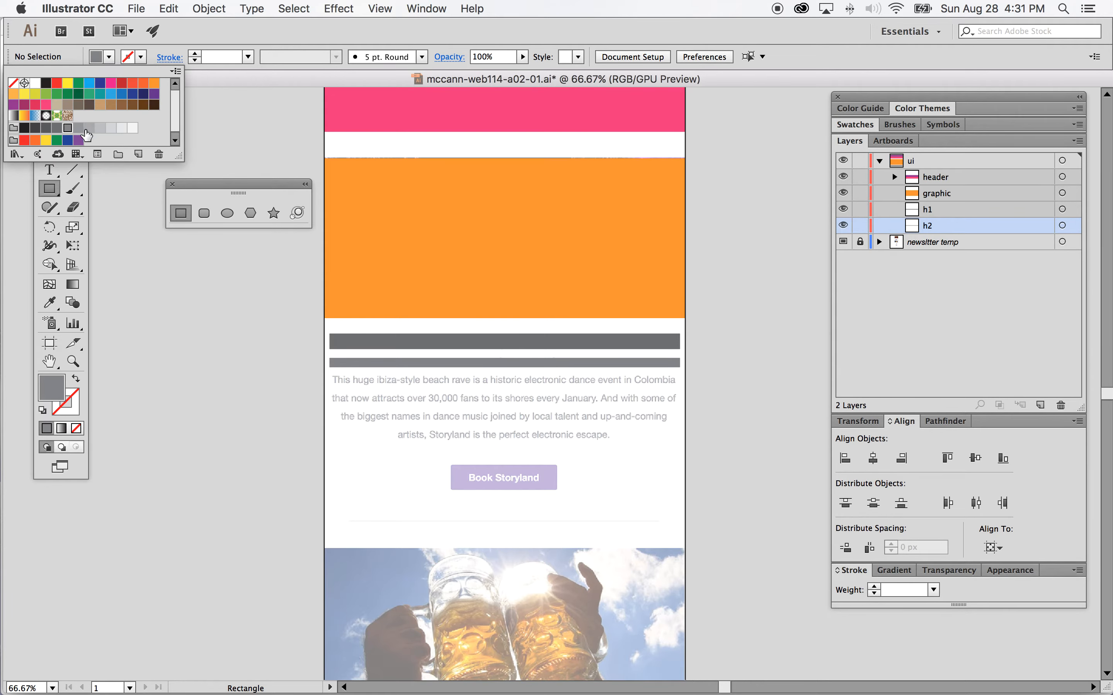
left_click(77, 130)
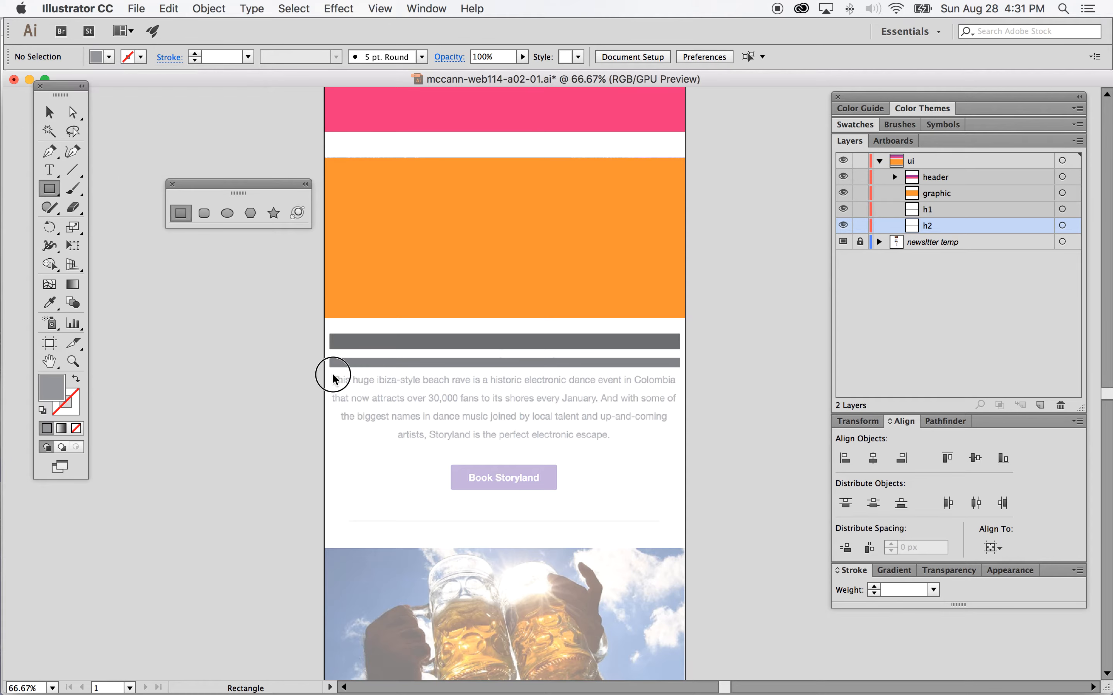
mouse_move(329, 374)
left_mouse_down()
mouse_move(455, 422)
mouse_move(684, 457)
mouse_move(680, 445)
left_mouse_up()
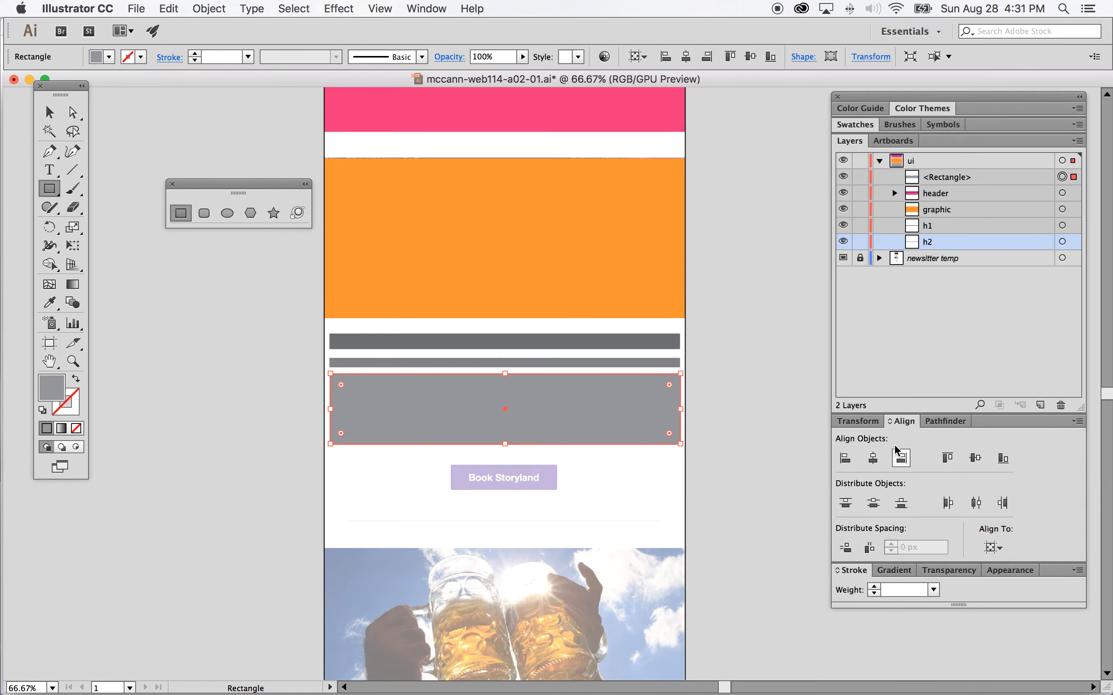
Step: Set the mid-grey rectangle's size to 680 × 140 px and deselect it
left_click(858, 421)
left_click(973, 445)
type("680")
left_click(956, 463)
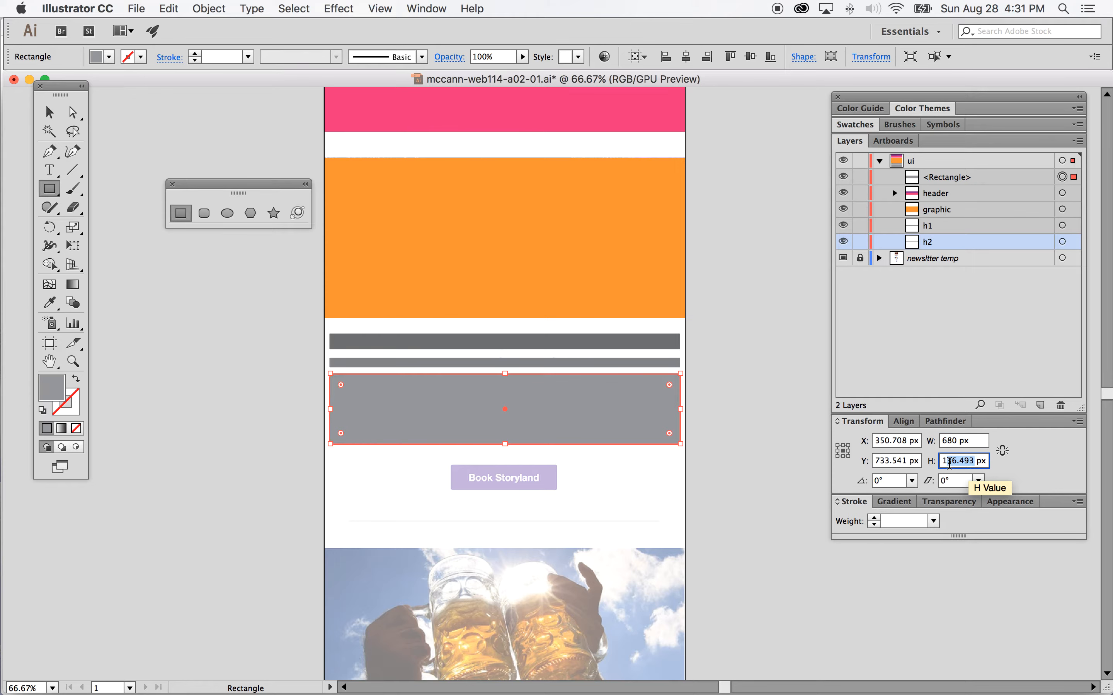
type("140")
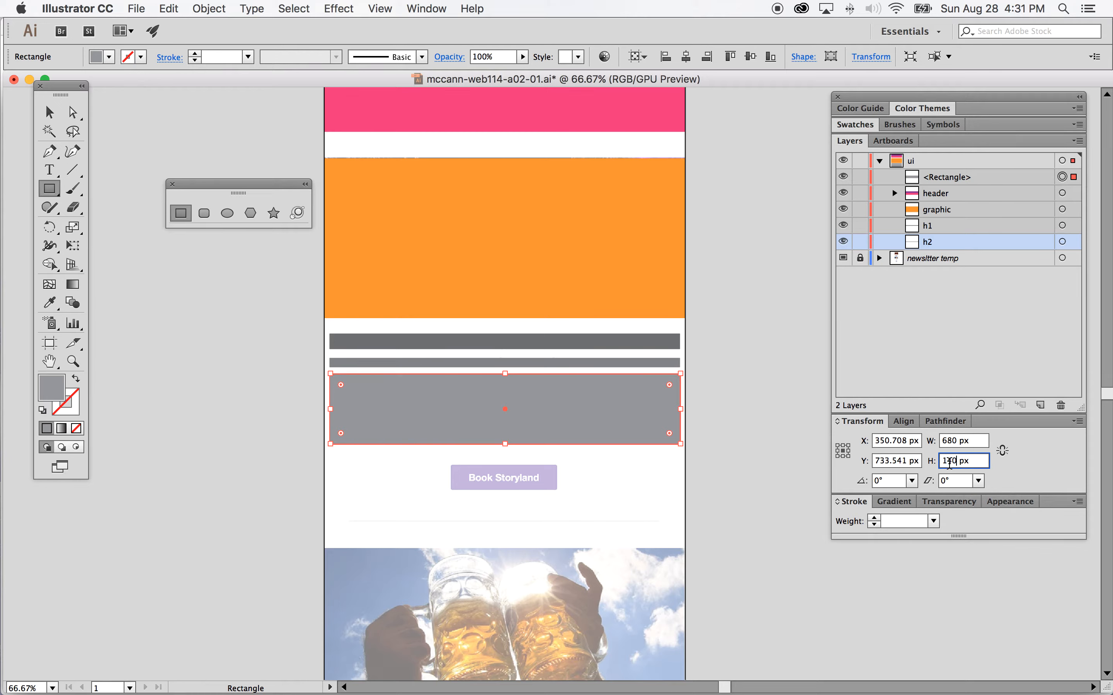
key("Return")
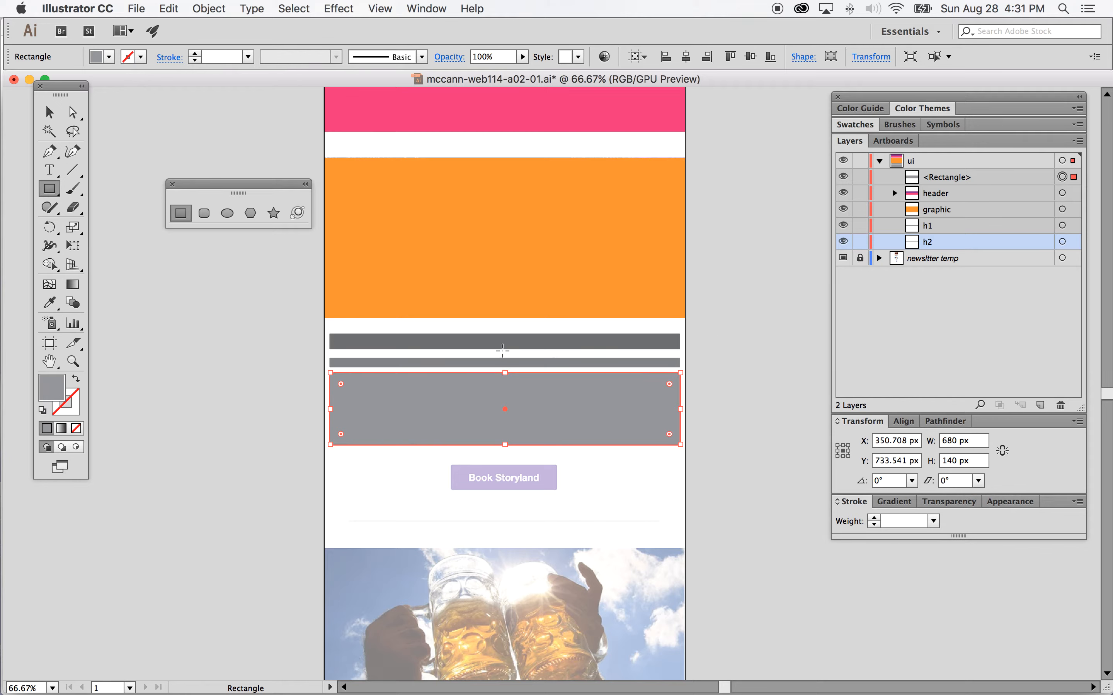
left_click(903, 422)
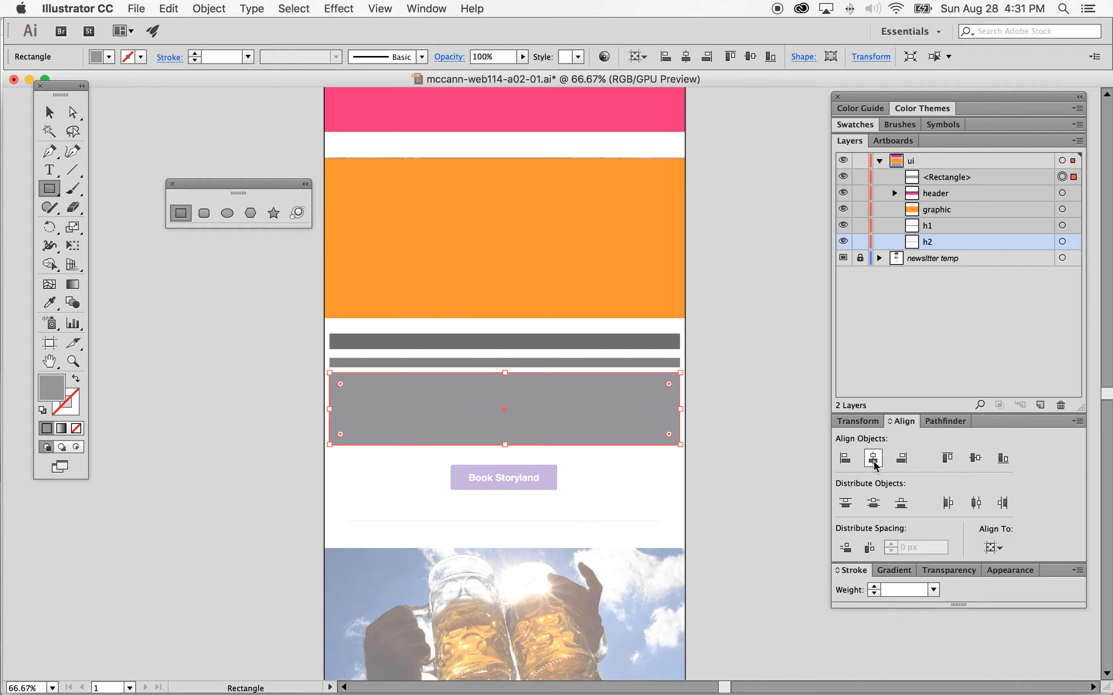
left_click(50, 112)
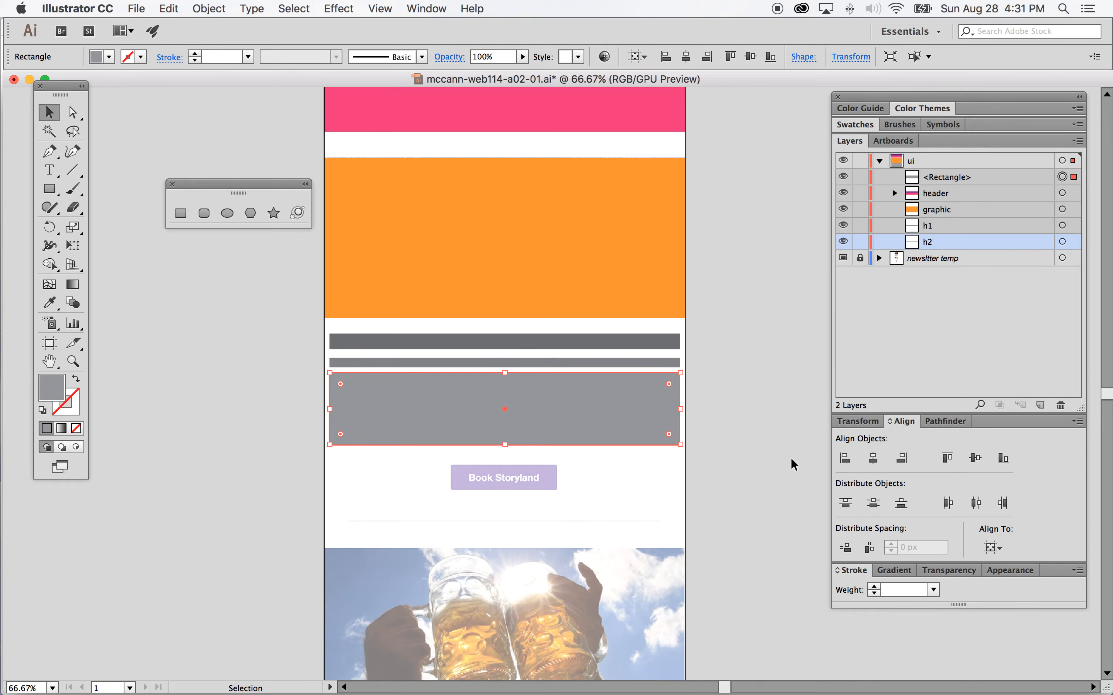
left_click(718, 414)
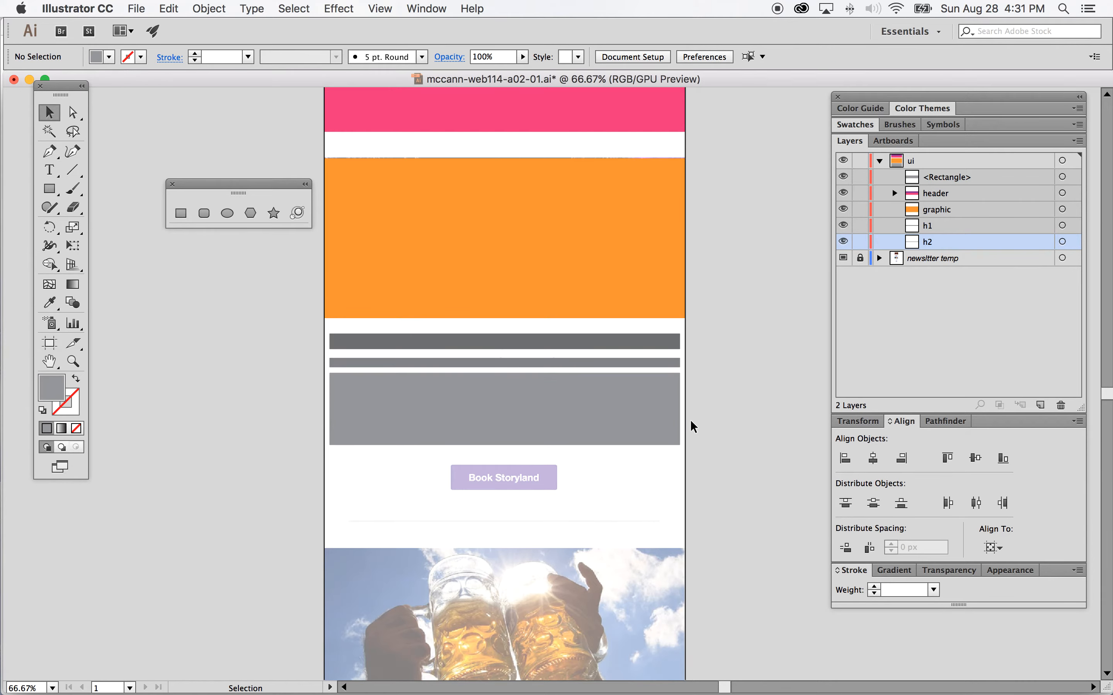
Step: Move the mid-grey rectangle's layer below h2 and rename it content
left_click_drag(994, 177, 934, 242)
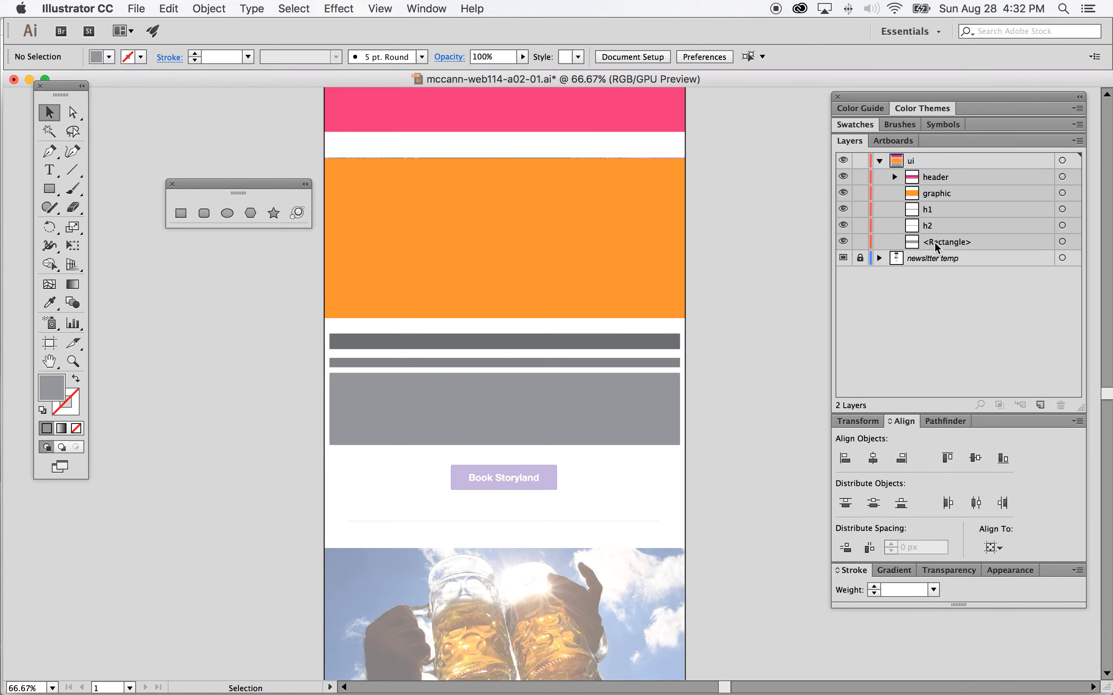
double_click(935, 241)
type("content")
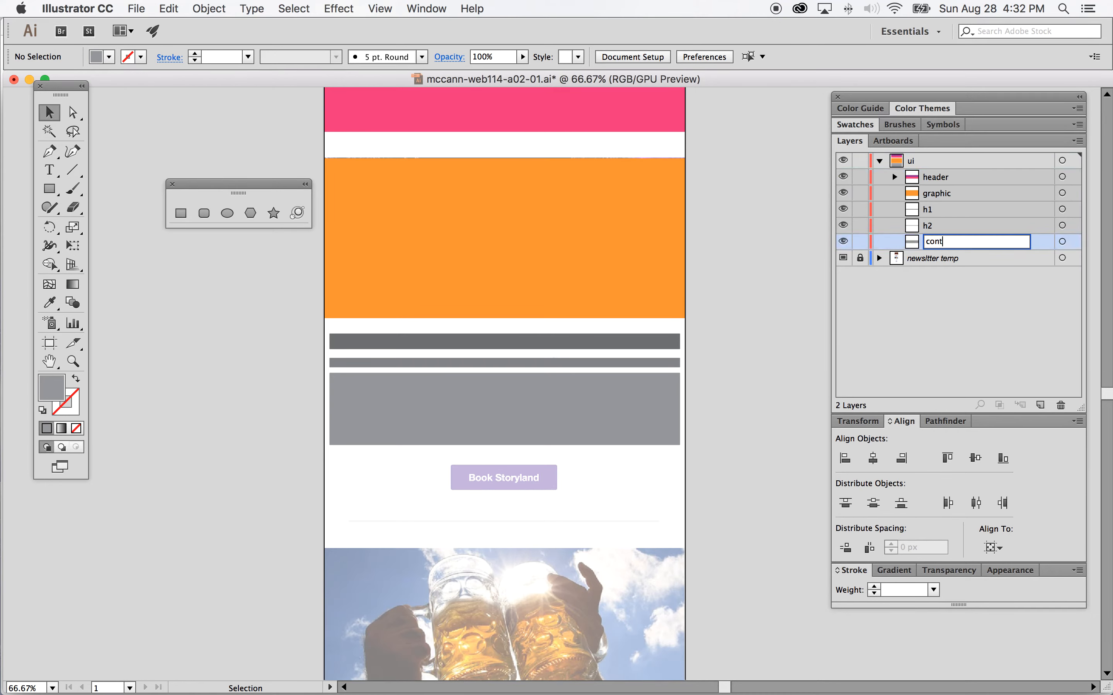
left_click(991, 264)
scroll(730, 310, "down", 1)
scroll(730, 310, "up", 2)
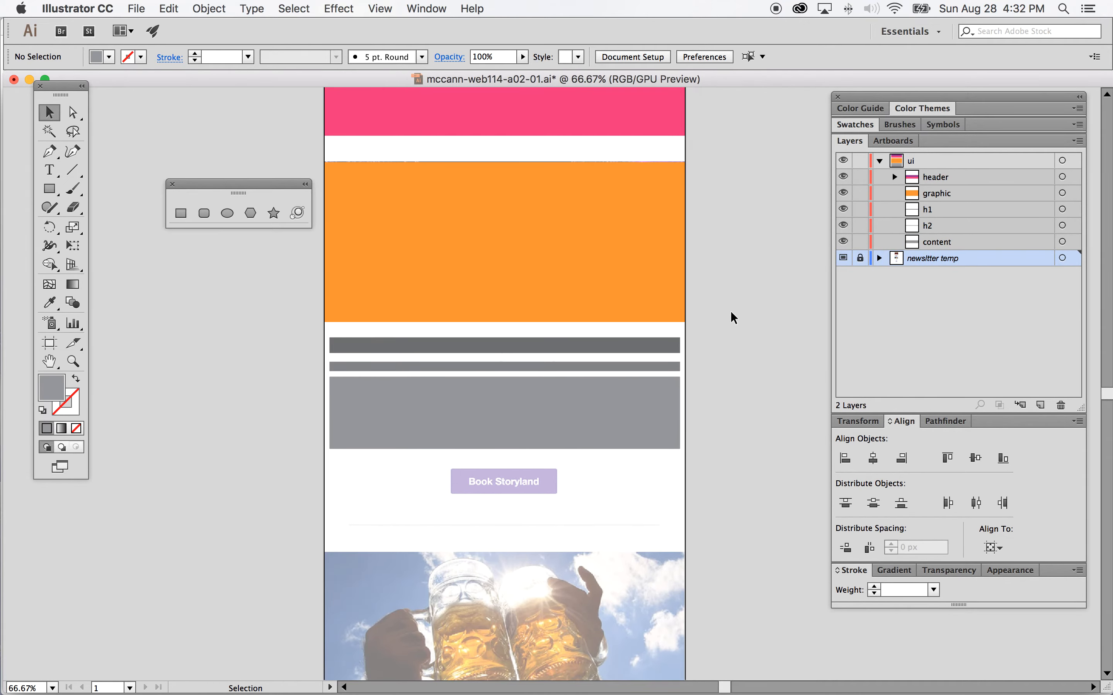
scroll(589, 420, "down", 3)
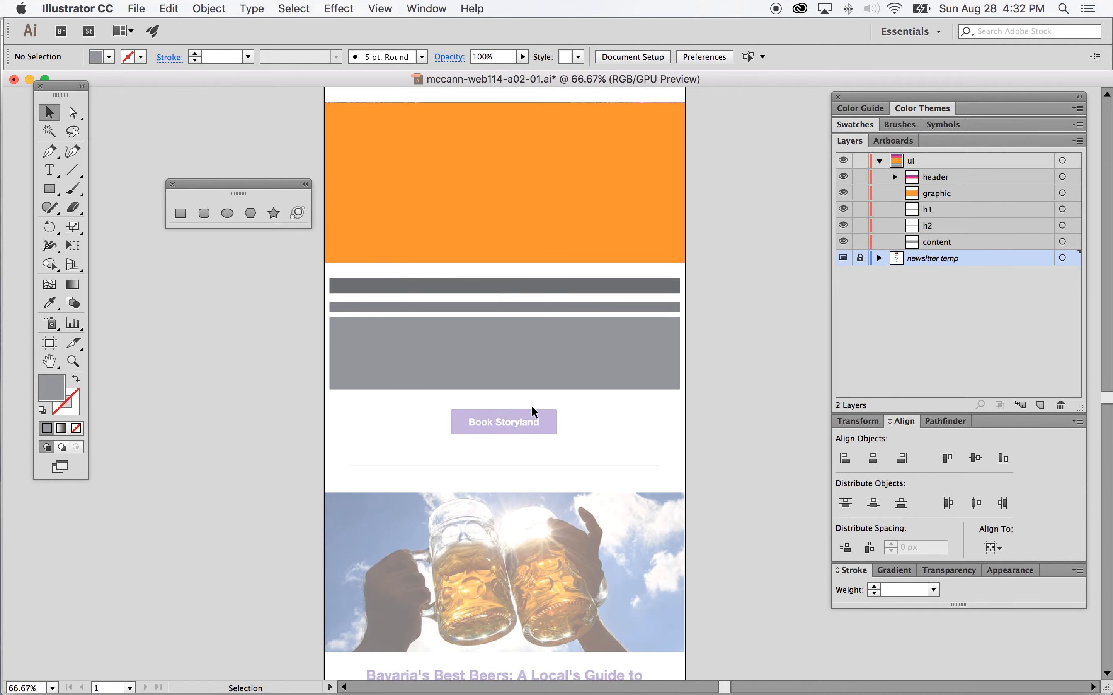
scroll(529, 419, "up", 2)
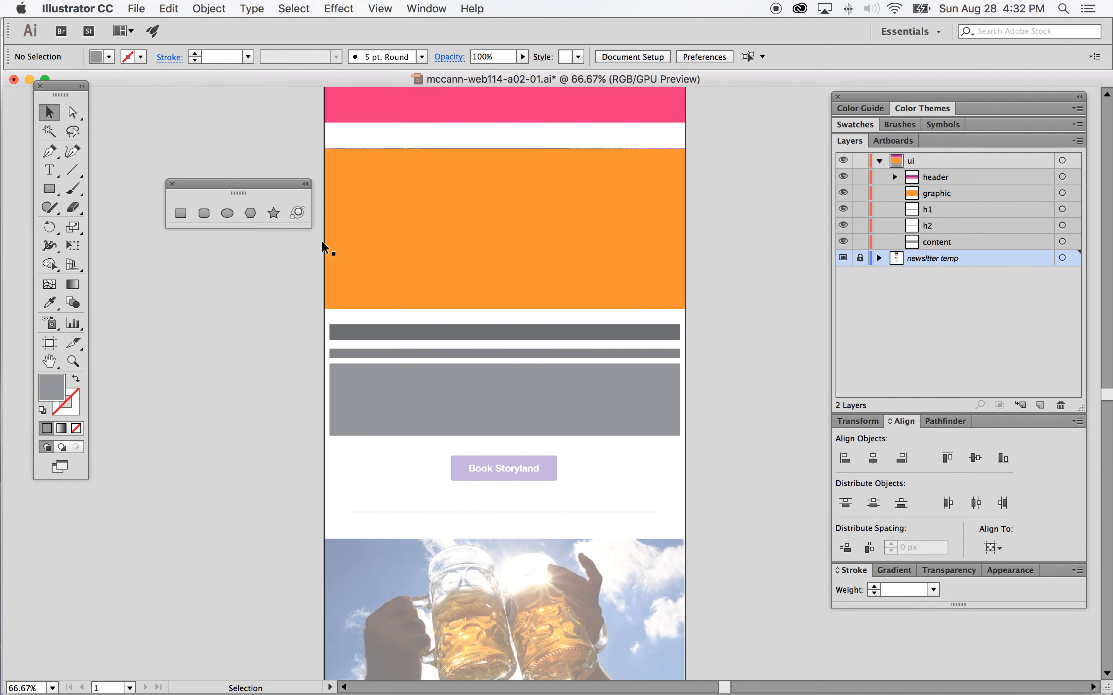
Step: Create a plum 200 × 50 px rounded rectangle on the ui layer over the Book Storyland button and centre it horizontally
left_click(202, 212)
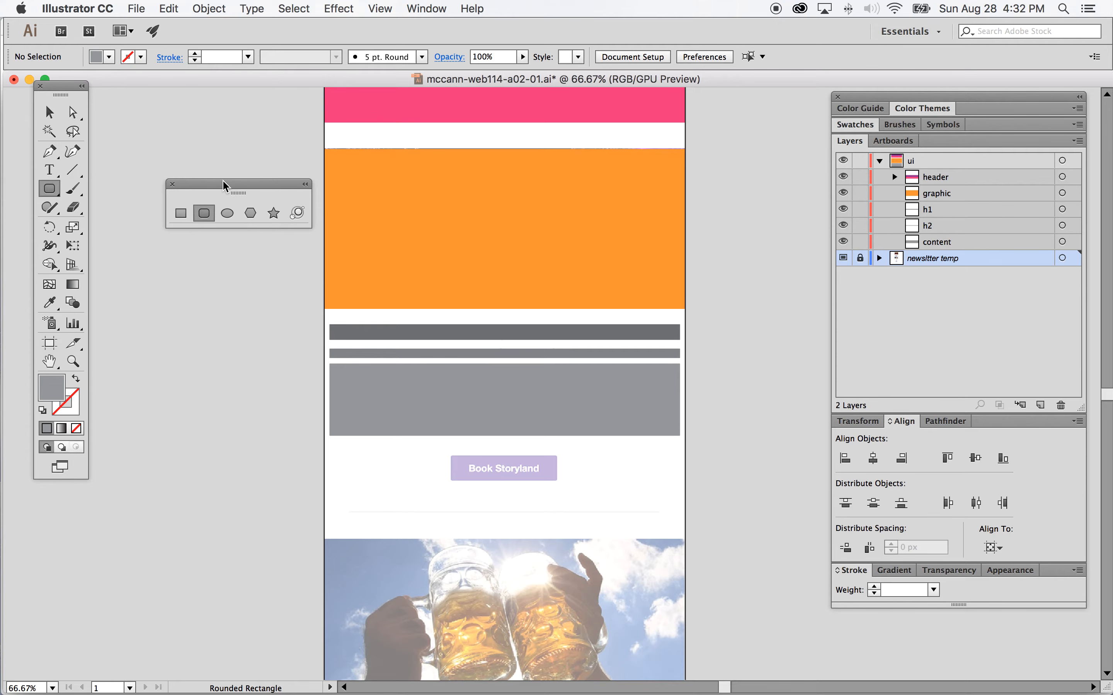
scroll(242, 151, "up", 3)
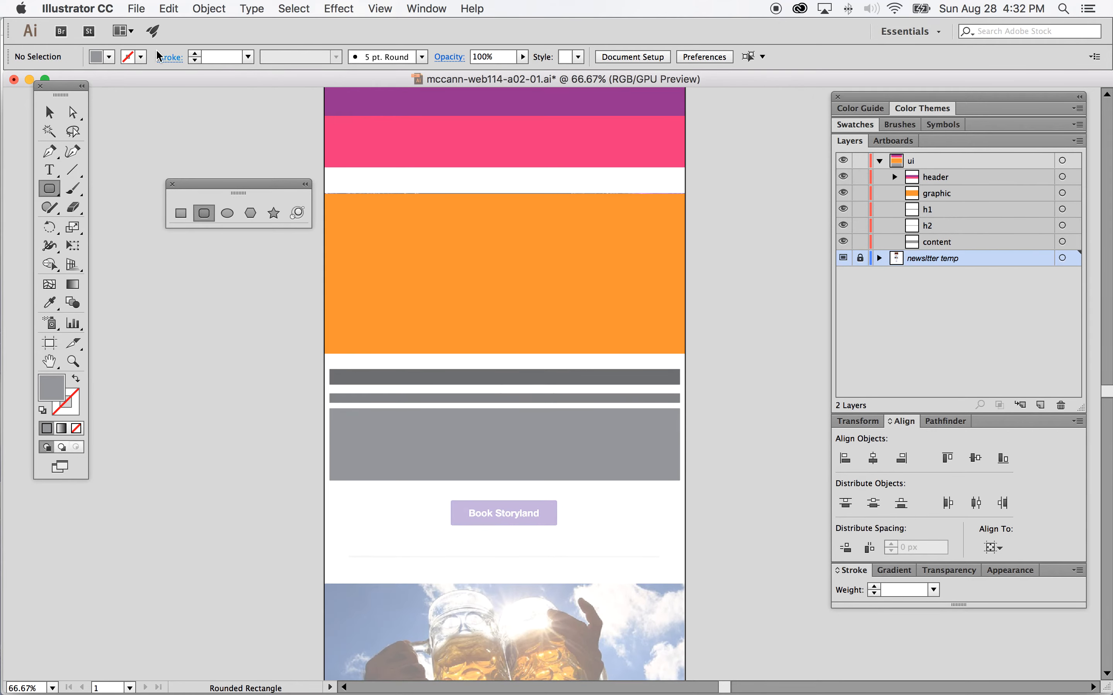
left_click(113, 57)
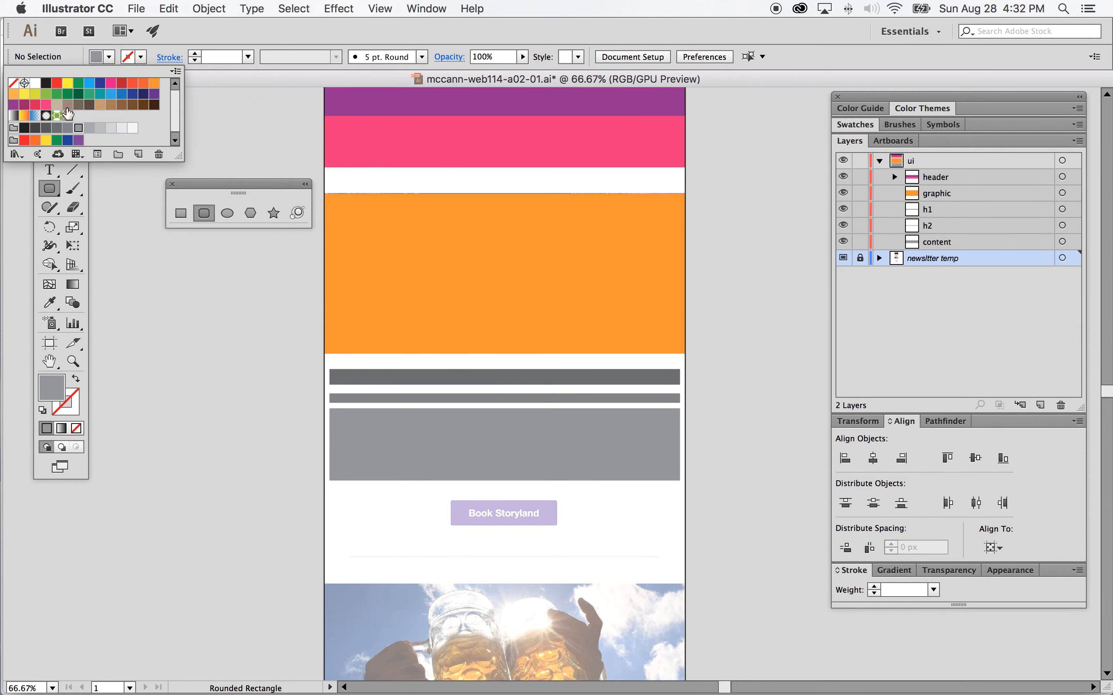
left_click(26, 106)
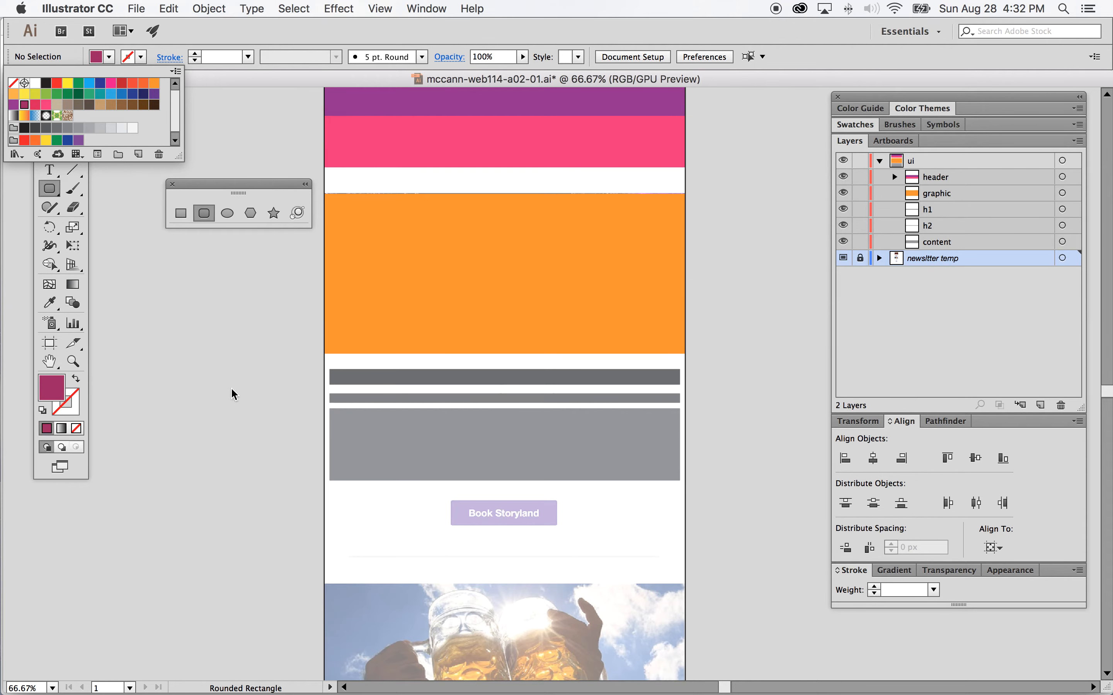
left_click(449, 497)
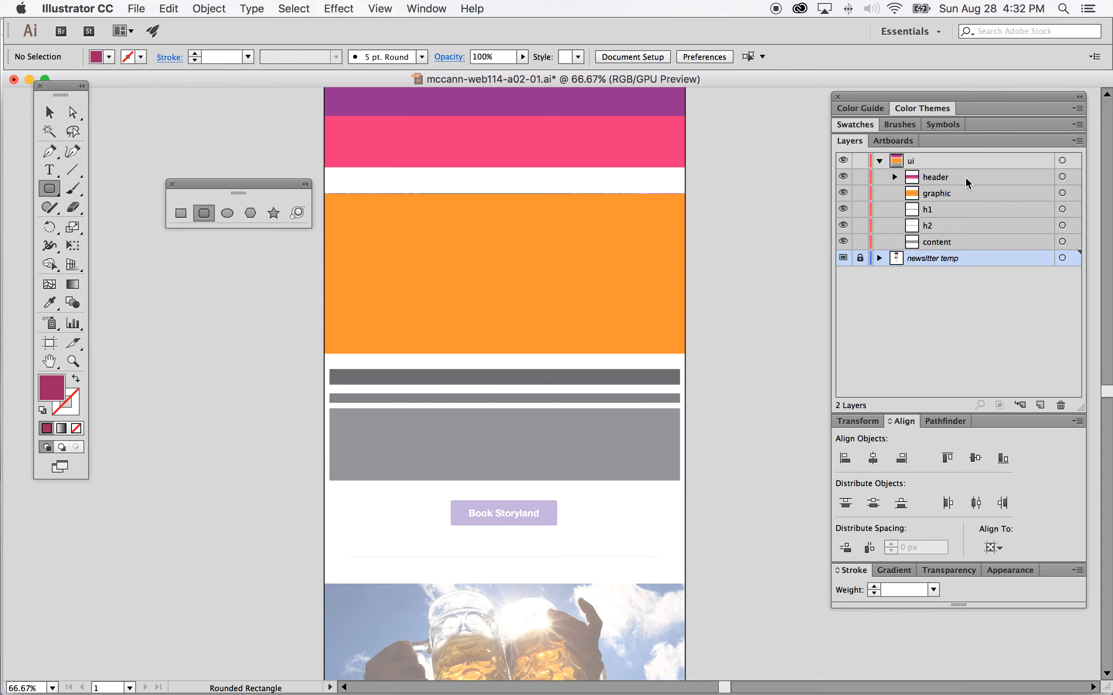
left_click(963, 162)
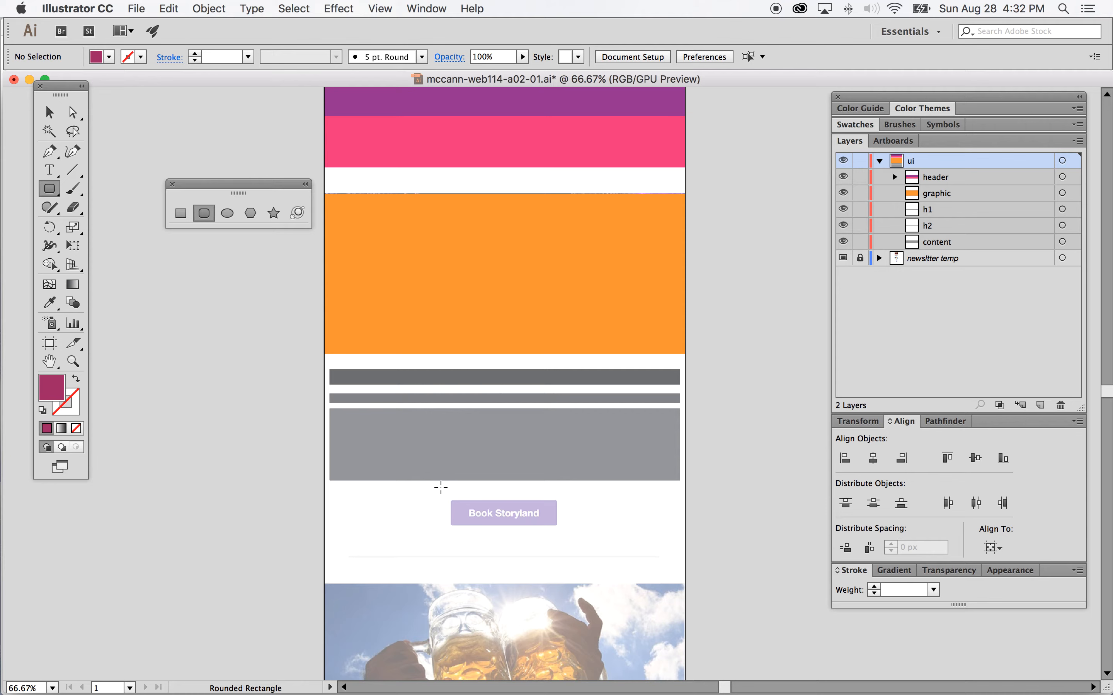
left_click(450, 500)
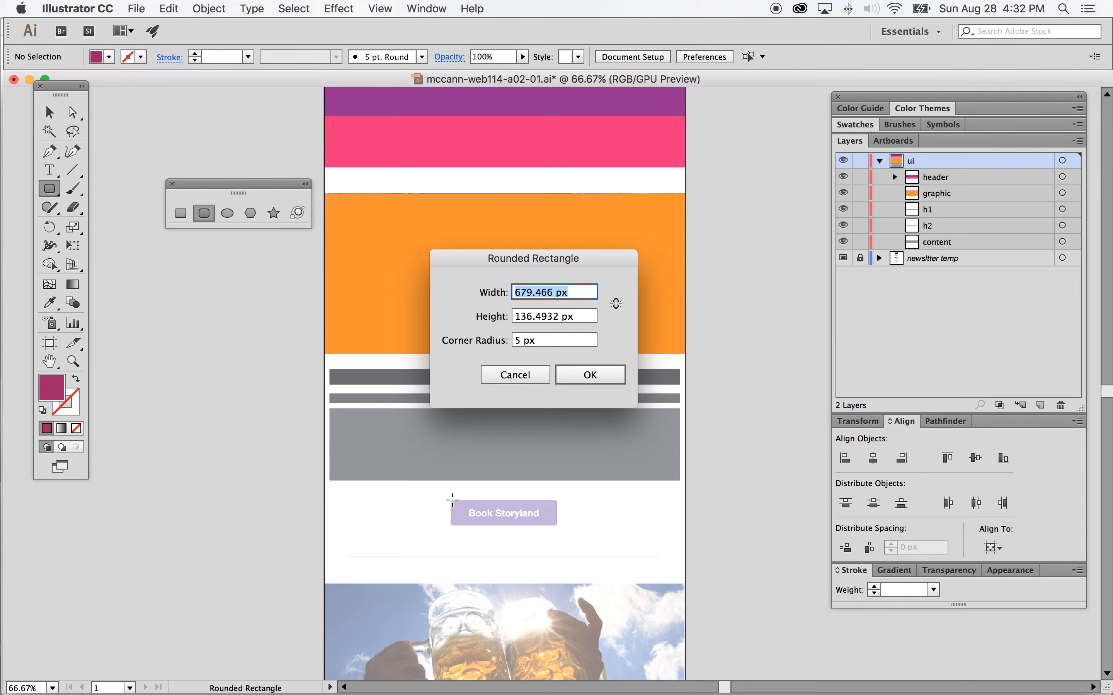
left_click(524, 297)
left_click_drag(553, 292, 498, 293)
type("200")
left_click(557, 317)
left_click_drag(557, 316, 498, 315)
type("50")
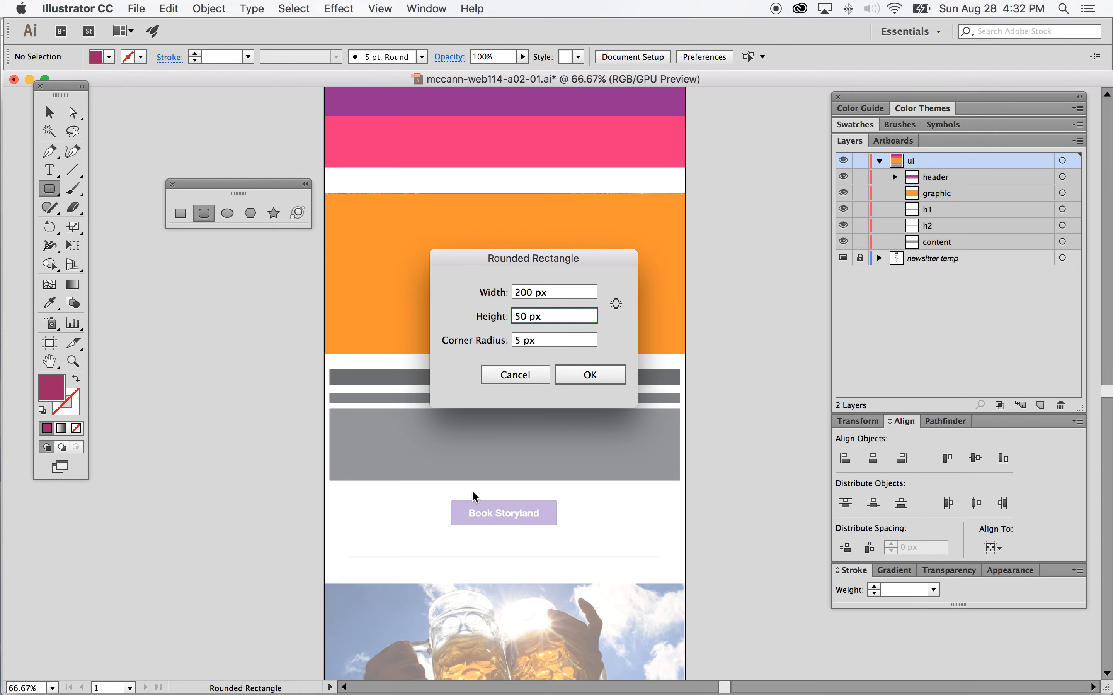
left_click(590, 374)
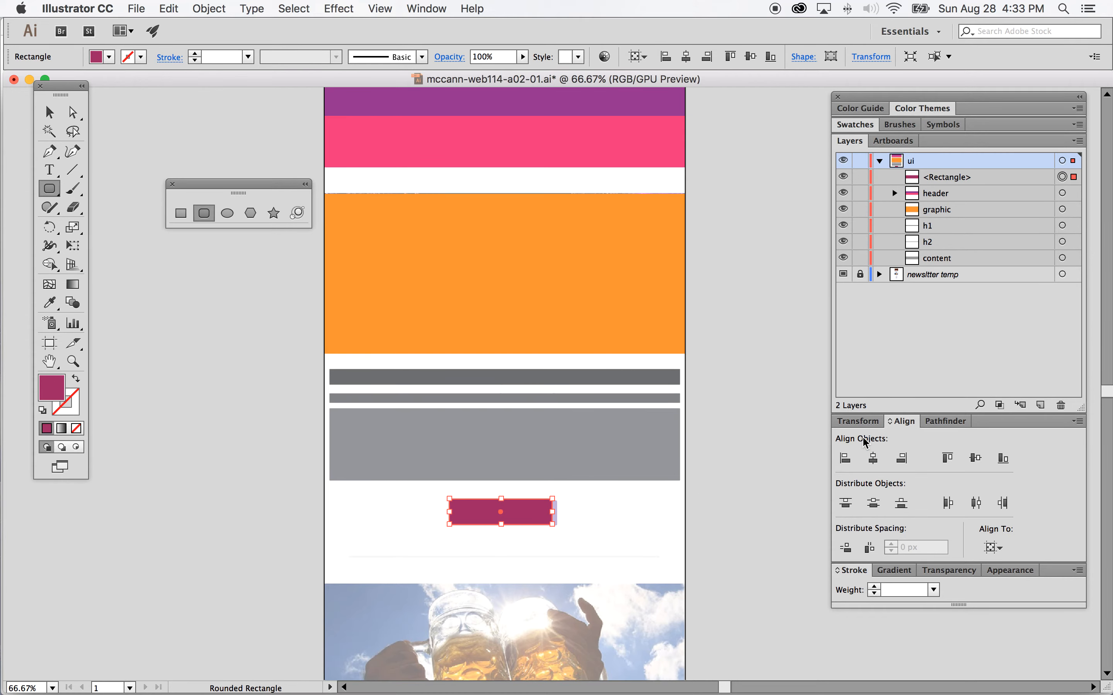
left_click(872, 458)
Step: Rename the rounded rectangle's layer CTA and move it below content
left_click(49, 113)
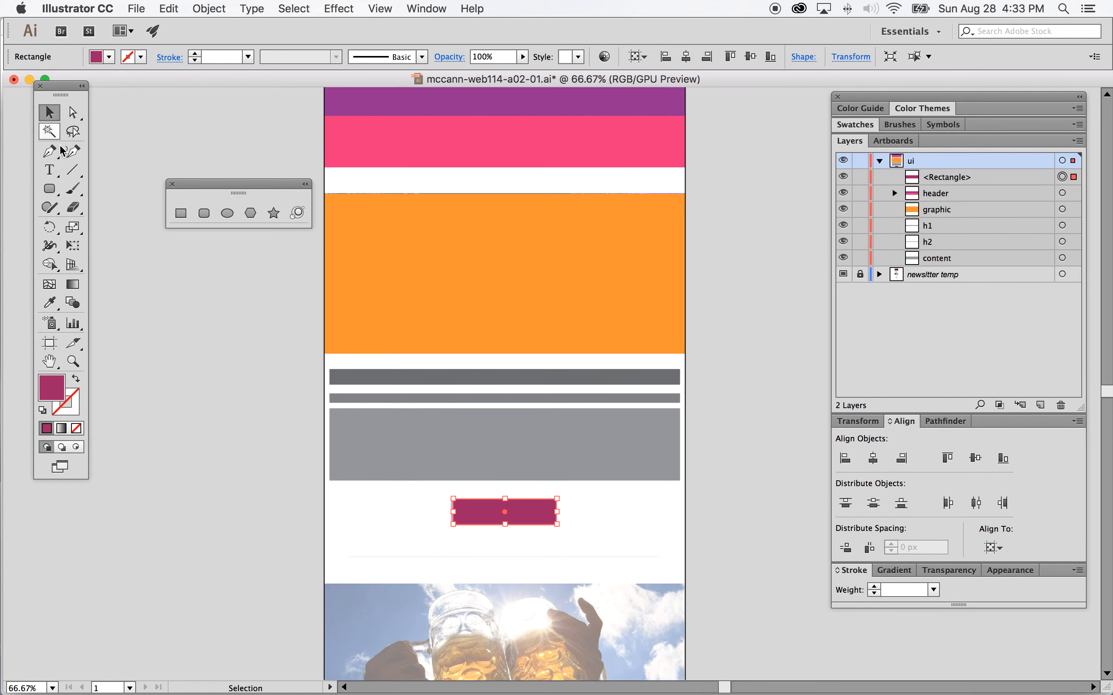
scroll(549, 447, "down", 2)
left_click(1002, 182)
left_click(955, 179)
double_click(957, 179)
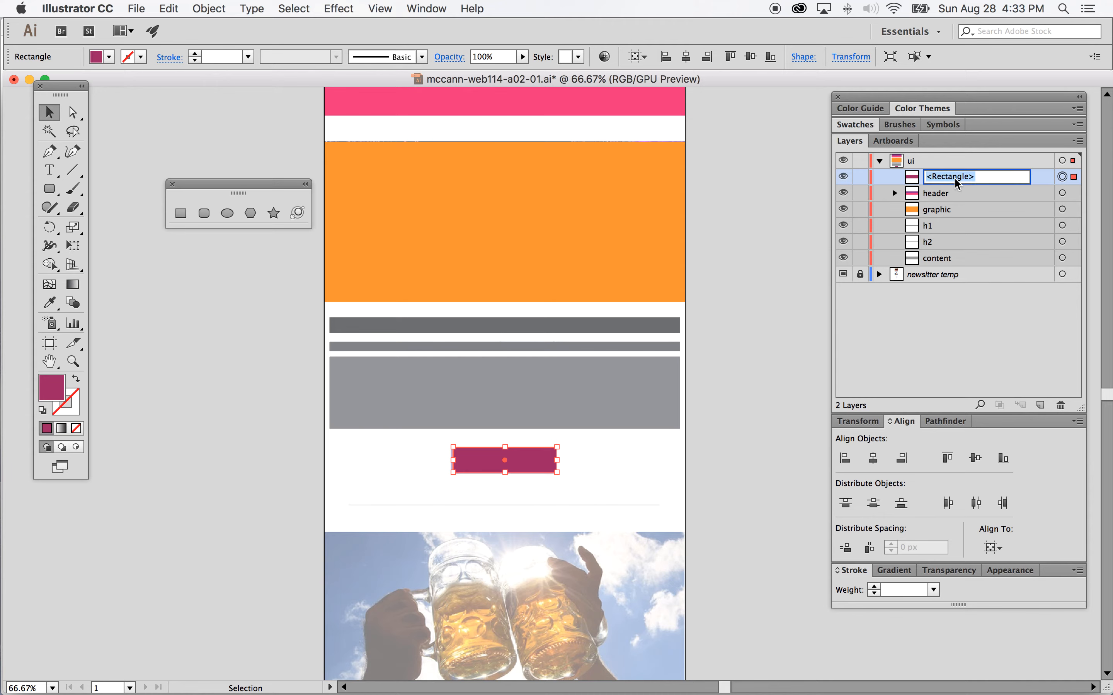
type("CTA")
key("Return")
left_click(1018, 181)
left_click_drag(1018, 182, 998, 267)
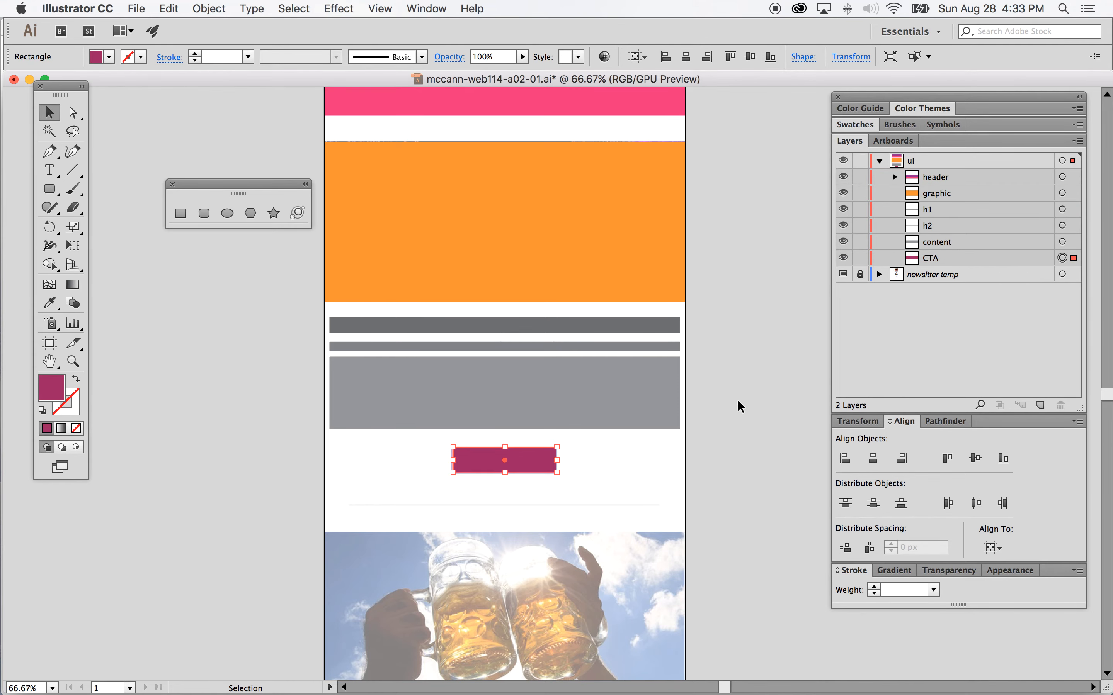
left_click(616, 455)
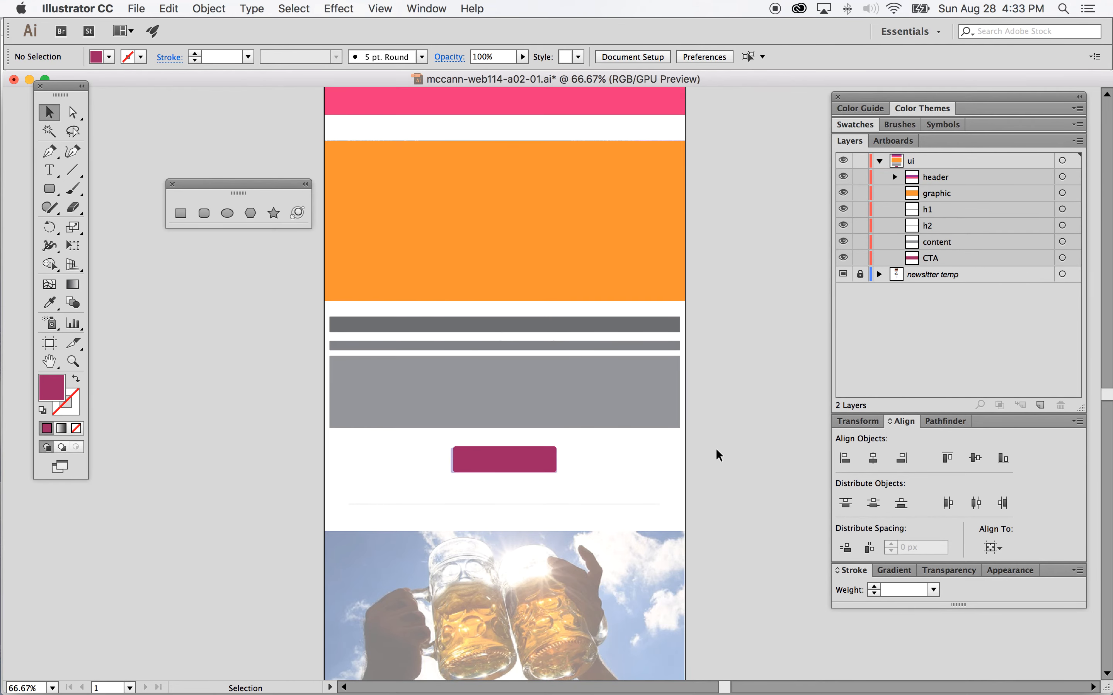
Step: Try to draw a line segment for the rule under the button, then undo it
scroll(616, 389, "down", 1)
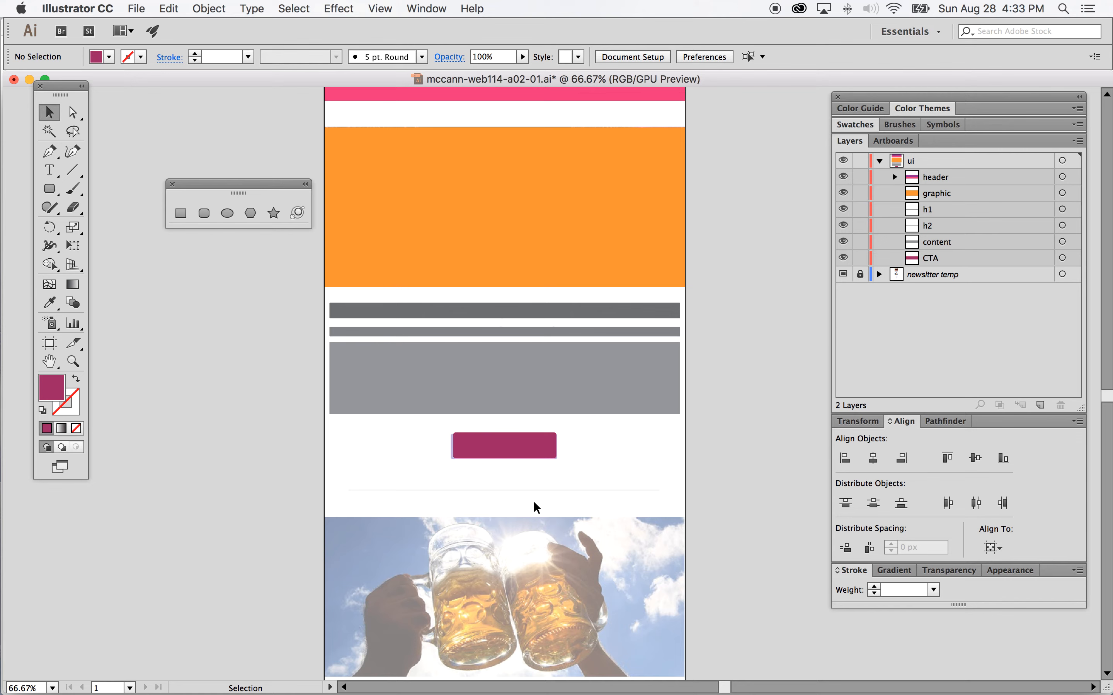
scroll(489, 472, "up", 5)
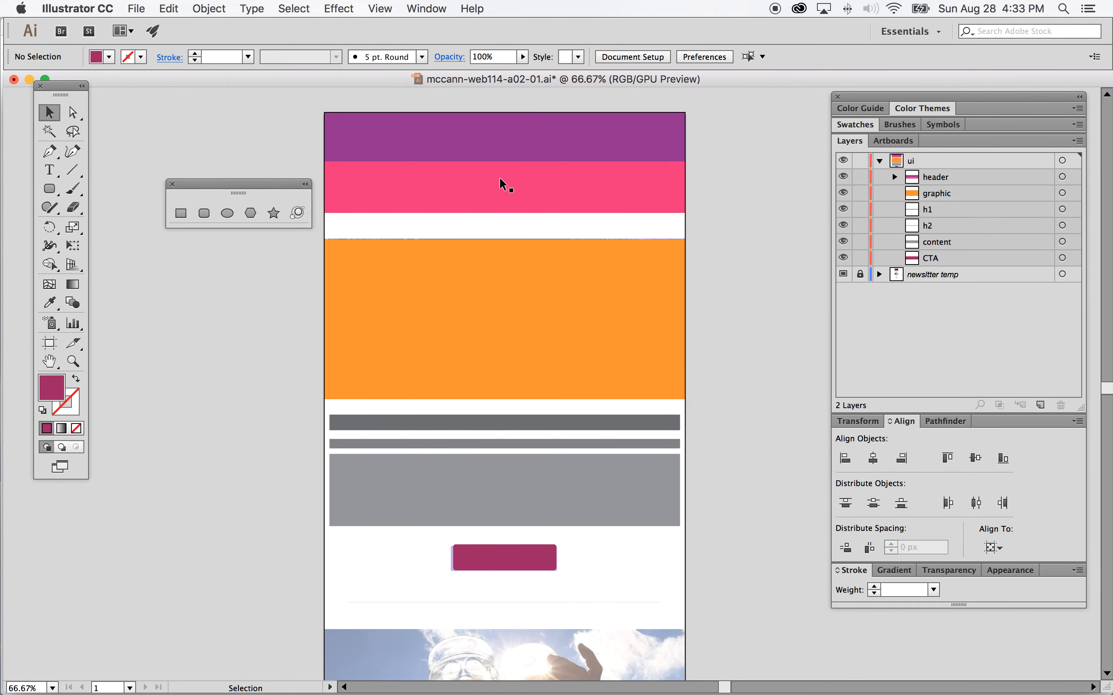
scroll(551, 387, "down", 1)
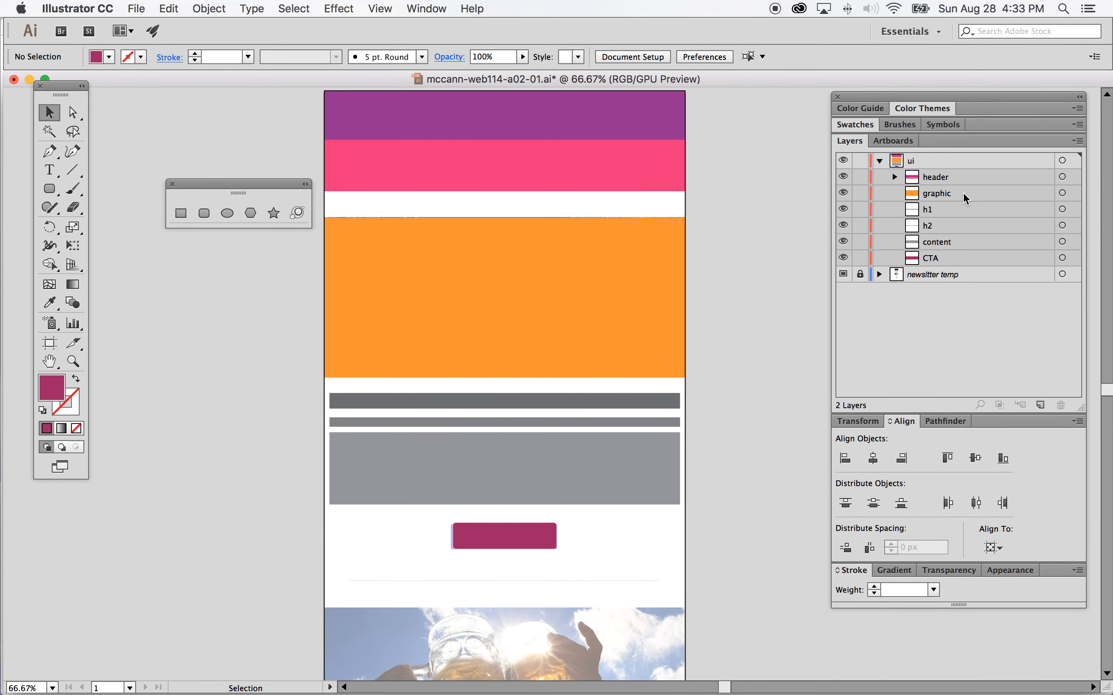
scroll(581, 403, "down", 2)
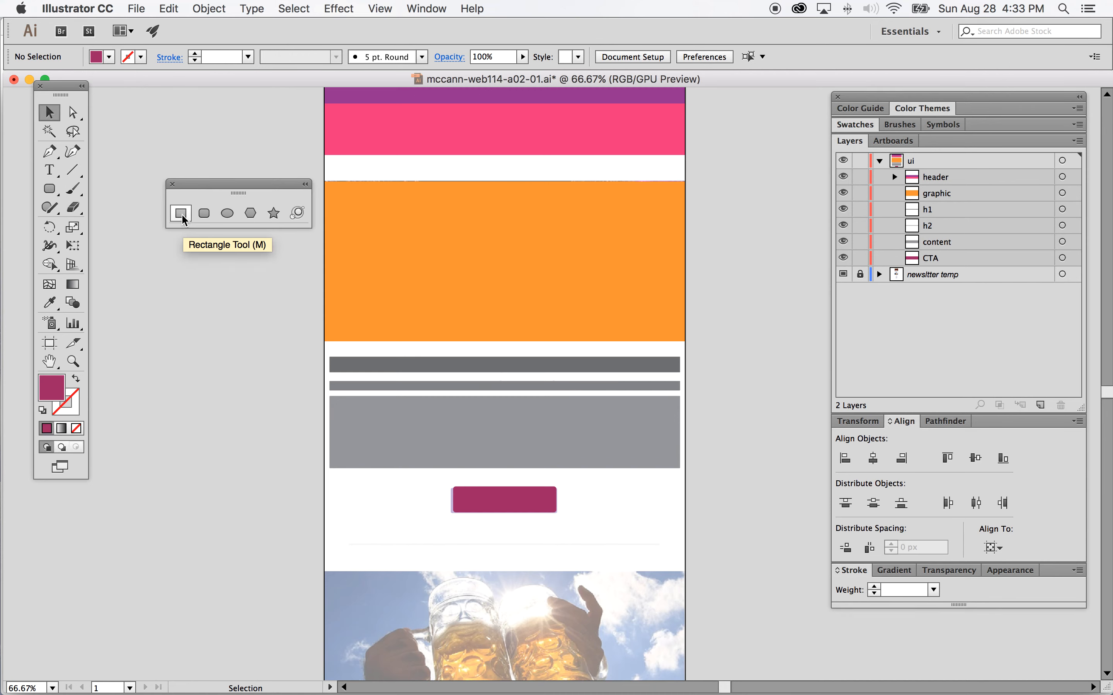
left_click(73, 174)
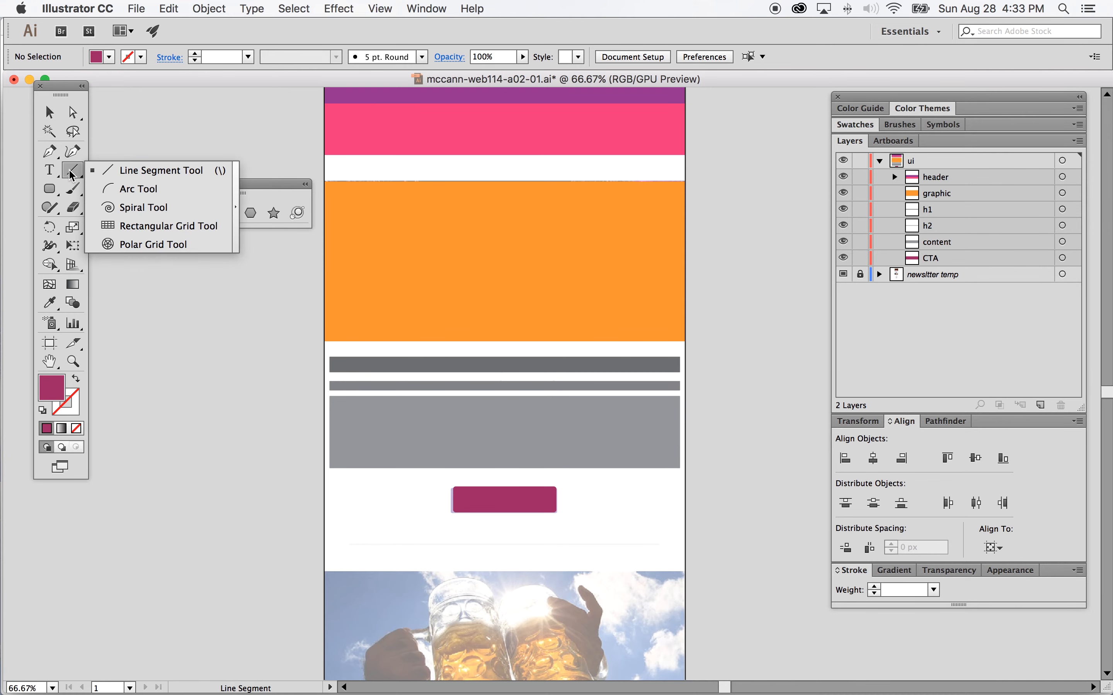
left_click_drag(72, 174, 149, 171)
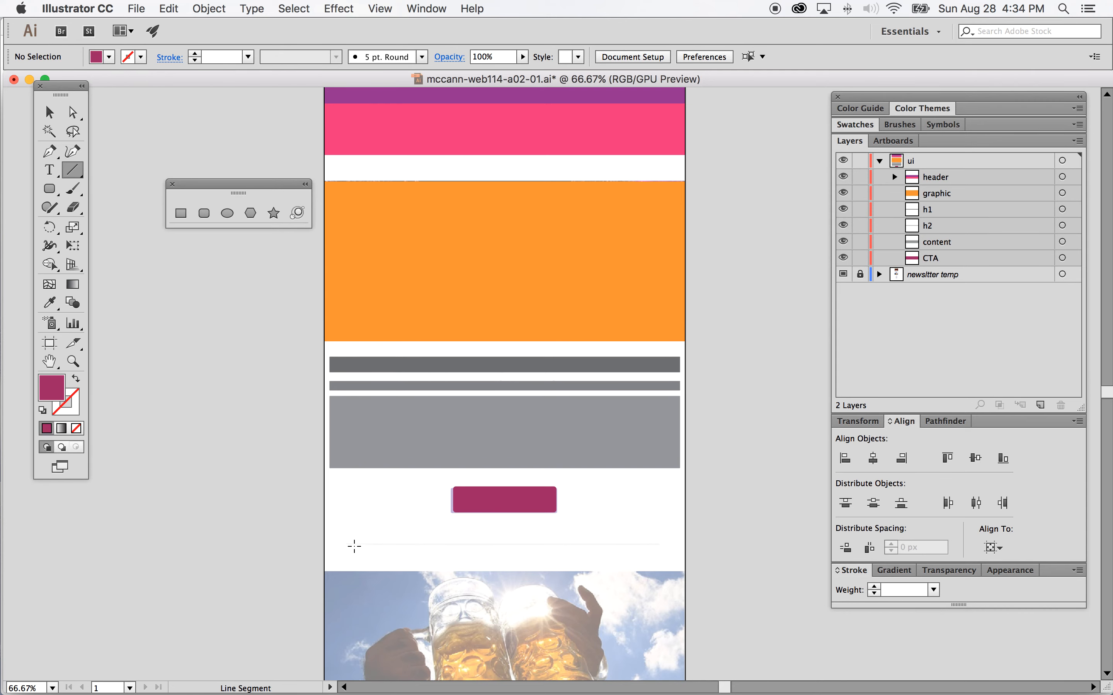
left_click(349, 546)
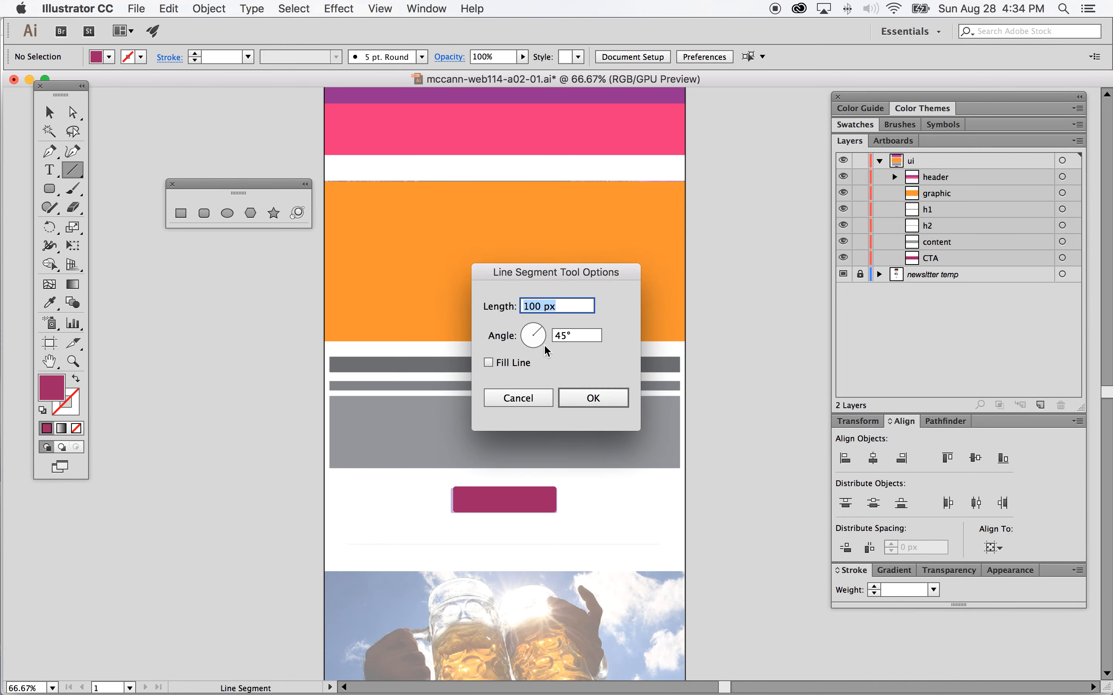
left_click(532, 307)
left_click_drag(528, 308, 521, 308)
type("16")
left_click(593, 399)
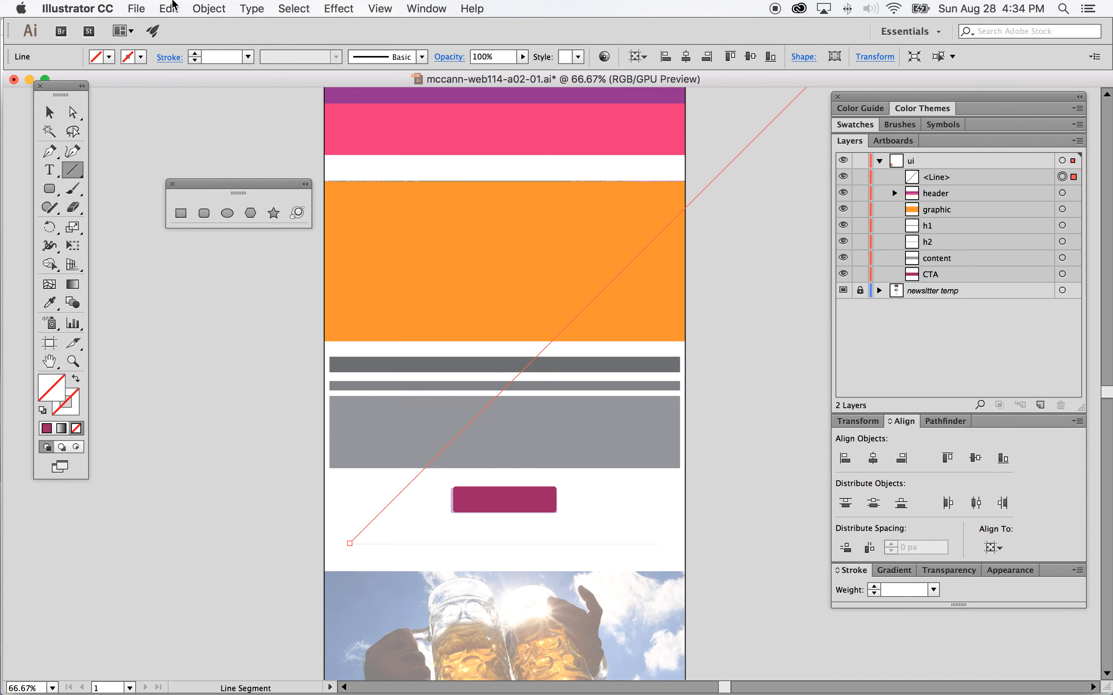
left_click(169, 8)
left_click(175, 25)
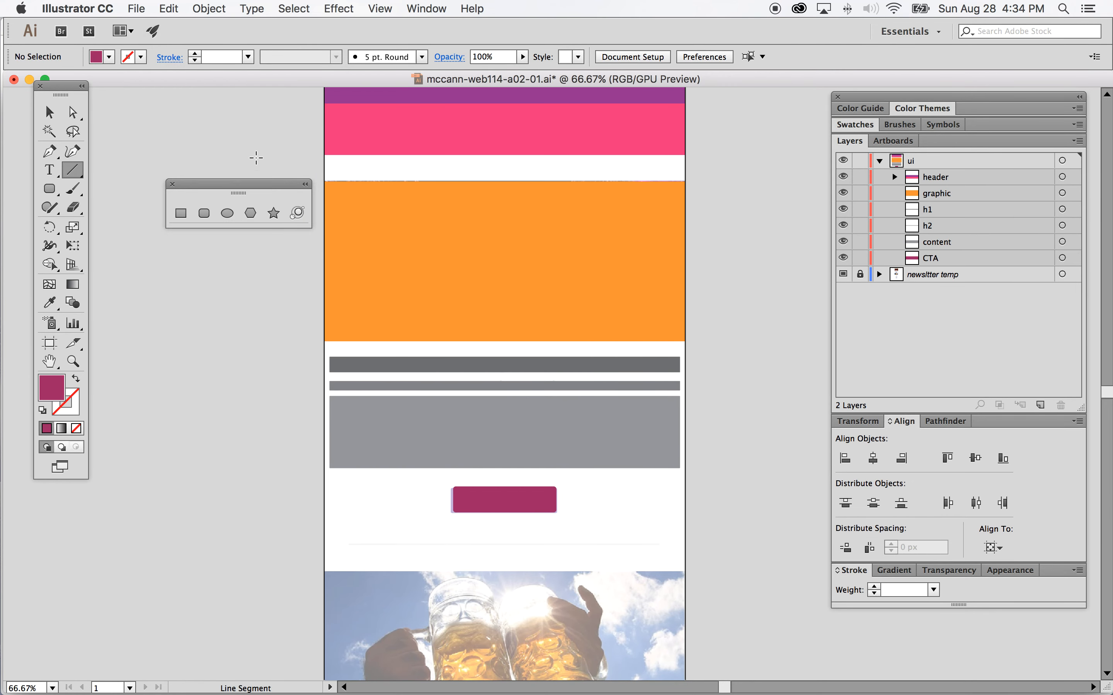
Step: Draw a light grey rectangle 2 px high on the ui layer at the thin rule below the button
left_click(181, 214)
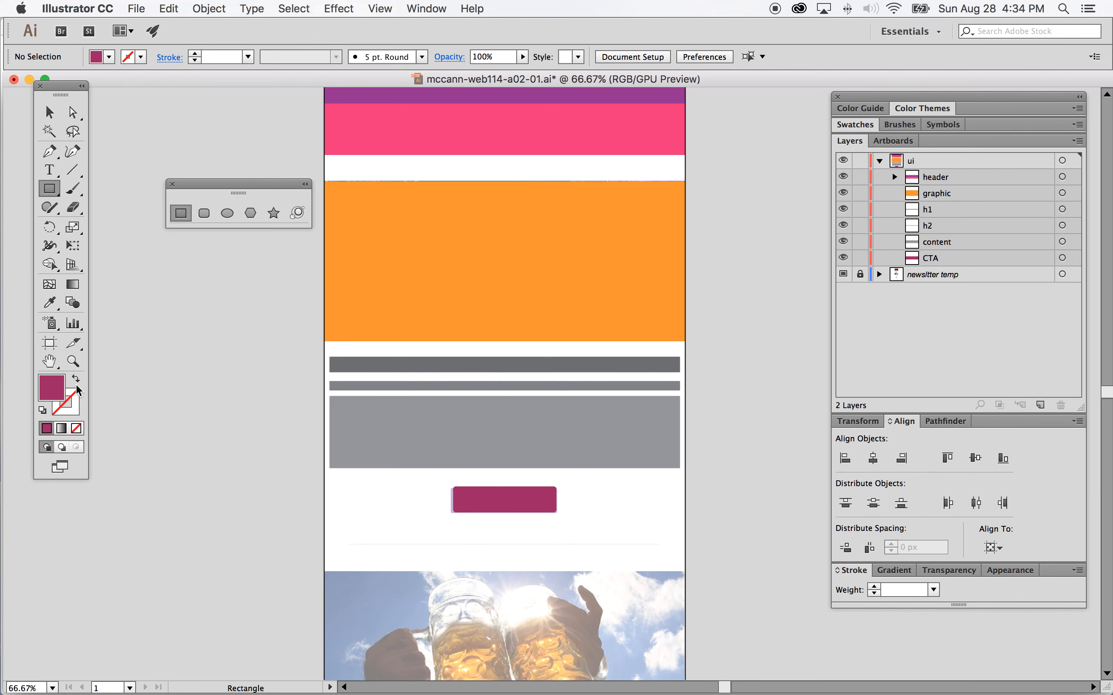
left_click(109, 57)
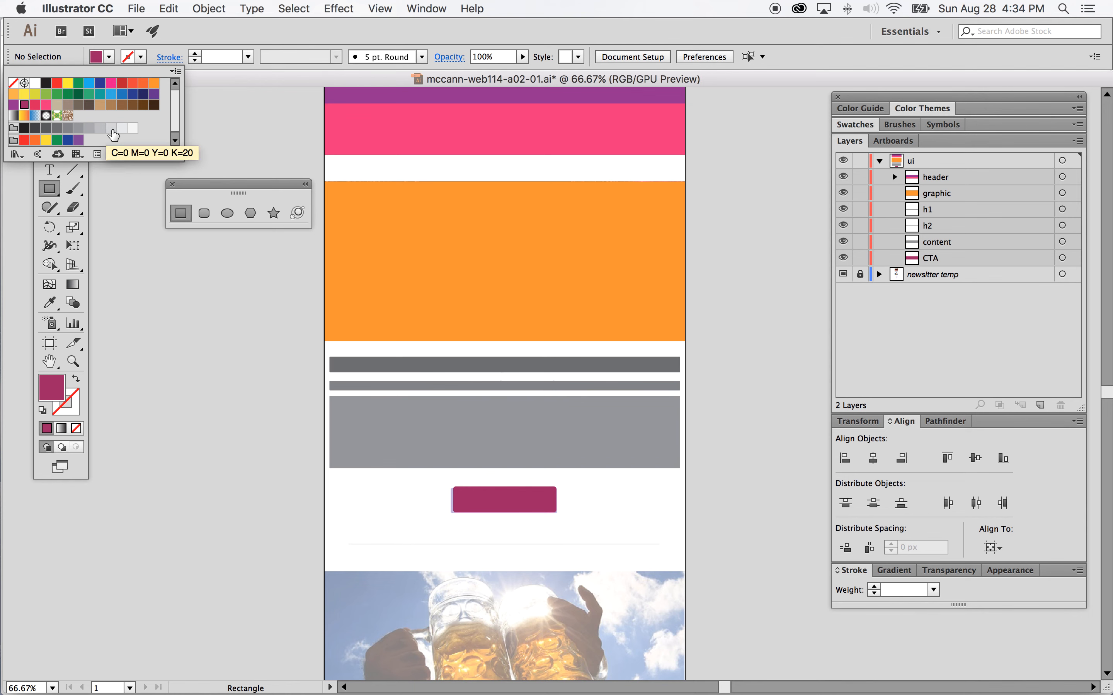
left_click(111, 129)
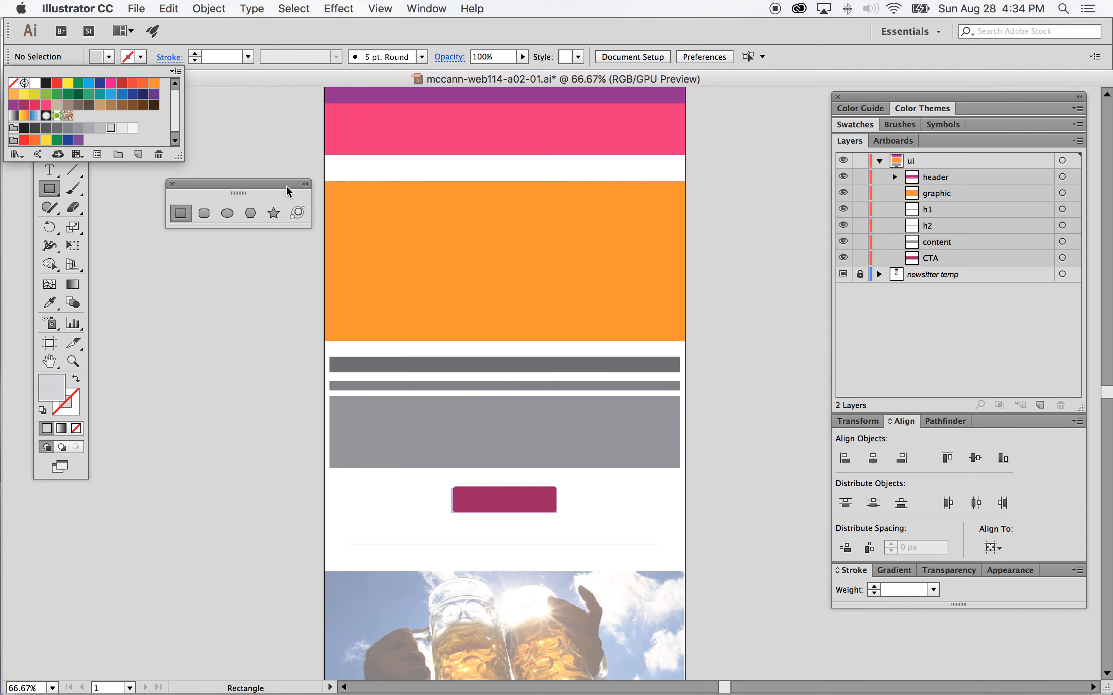
left_click(276, 184)
left_click(943, 165)
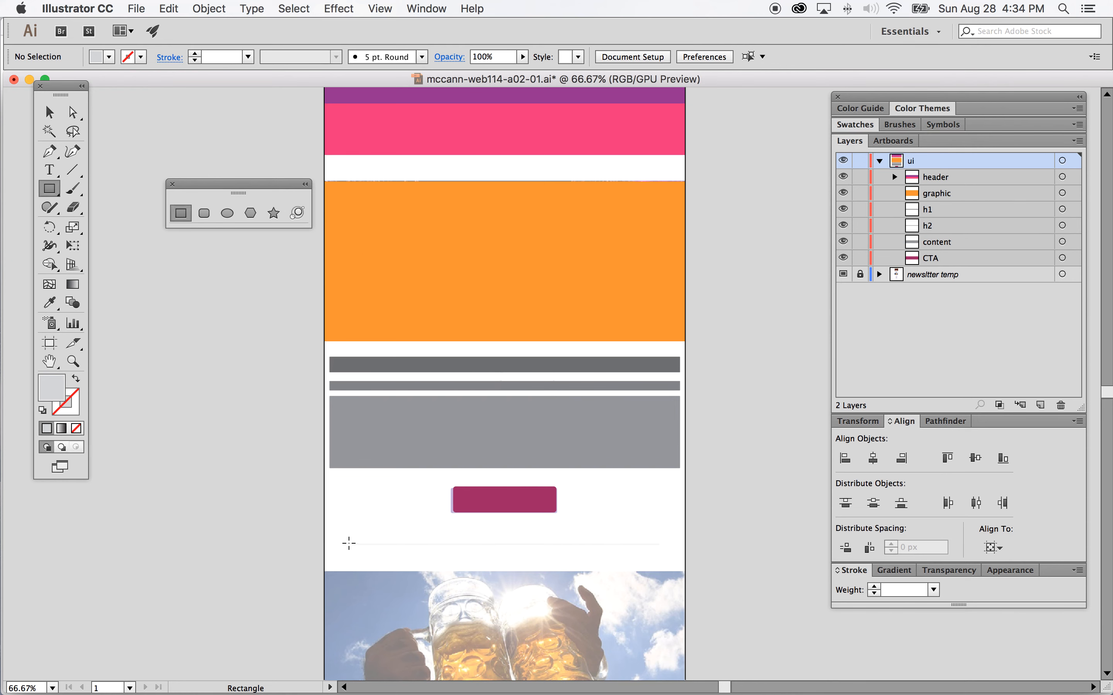
left_click(348, 543)
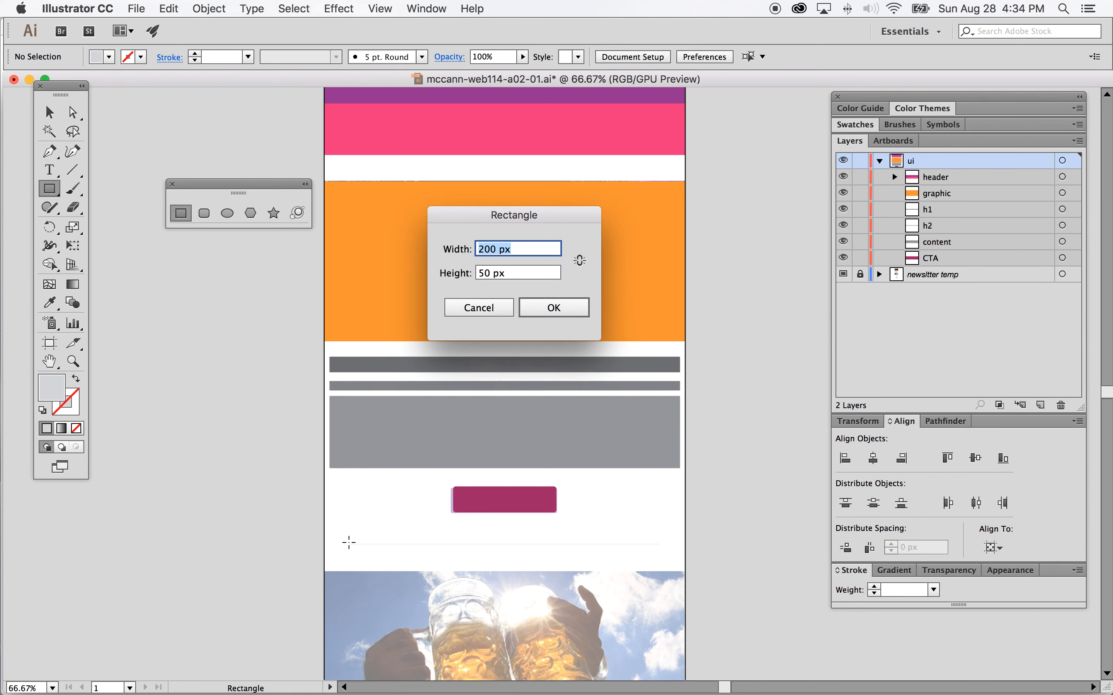
left_click(490, 274)
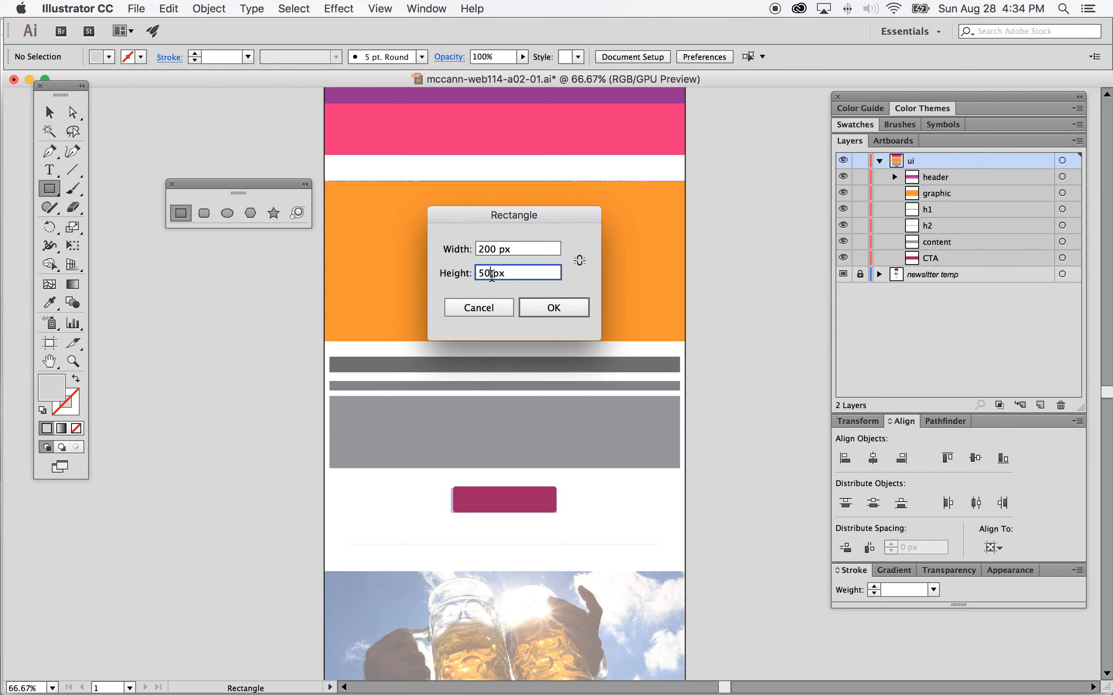
key("BackSpace")
key("BackSpace")
key("BackSpace")
type("2")
left_click(484, 252)
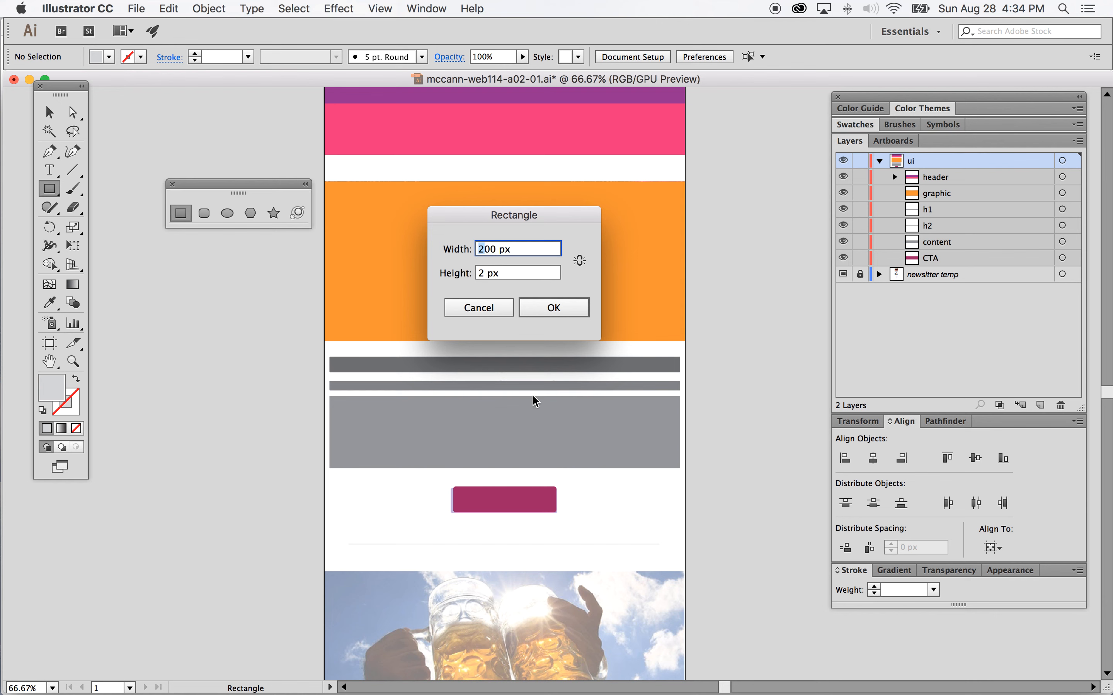
left_click(561, 308)
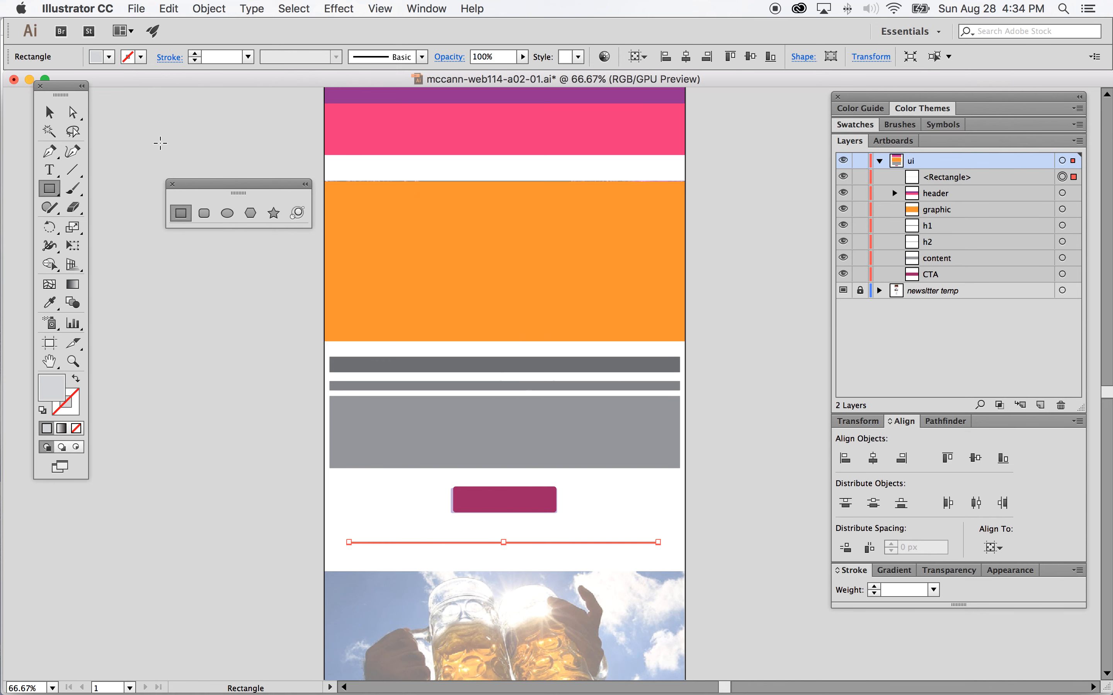
Step: Rename the thin rectangle's layer rule 2px and move it to the bottom of the ui layer
left_click(49, 112)
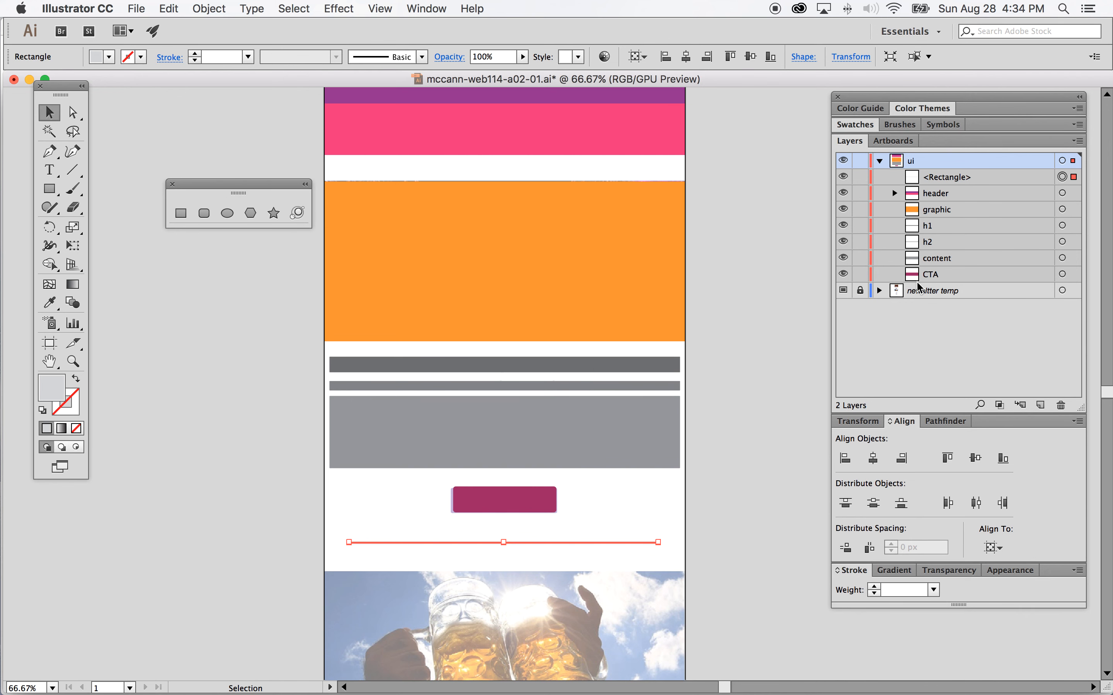
left_click(851, 462)
double_click(961, 178)
type("rule 2p")
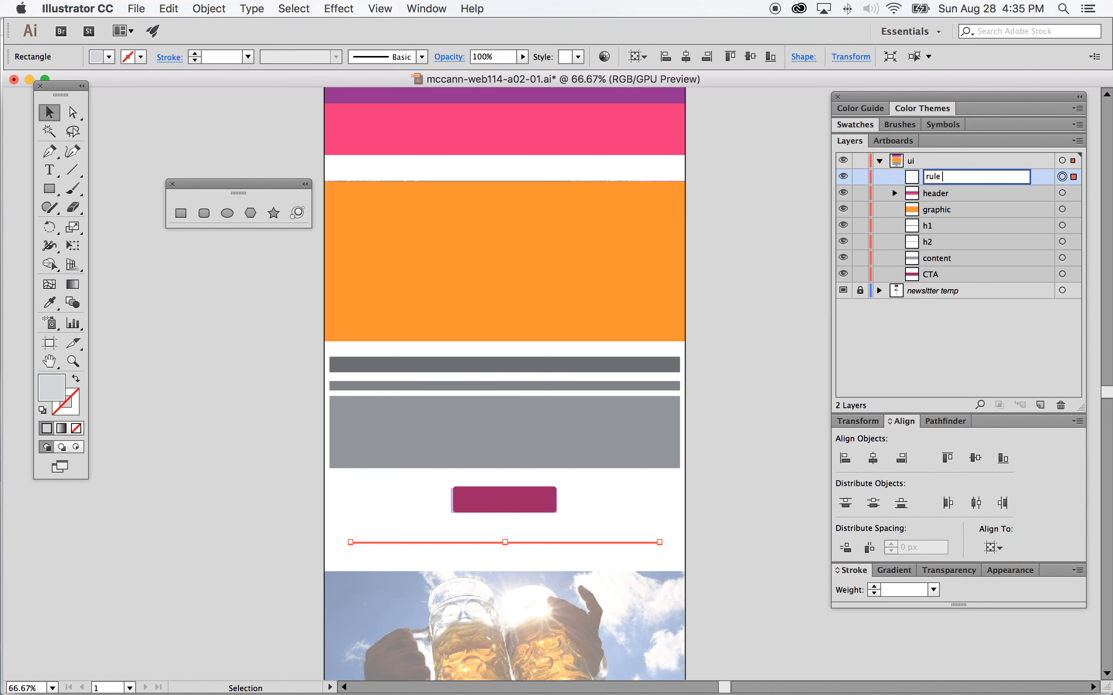
type("x")
key("Return")
left_click_drag(1005, 176, 1005, 283)
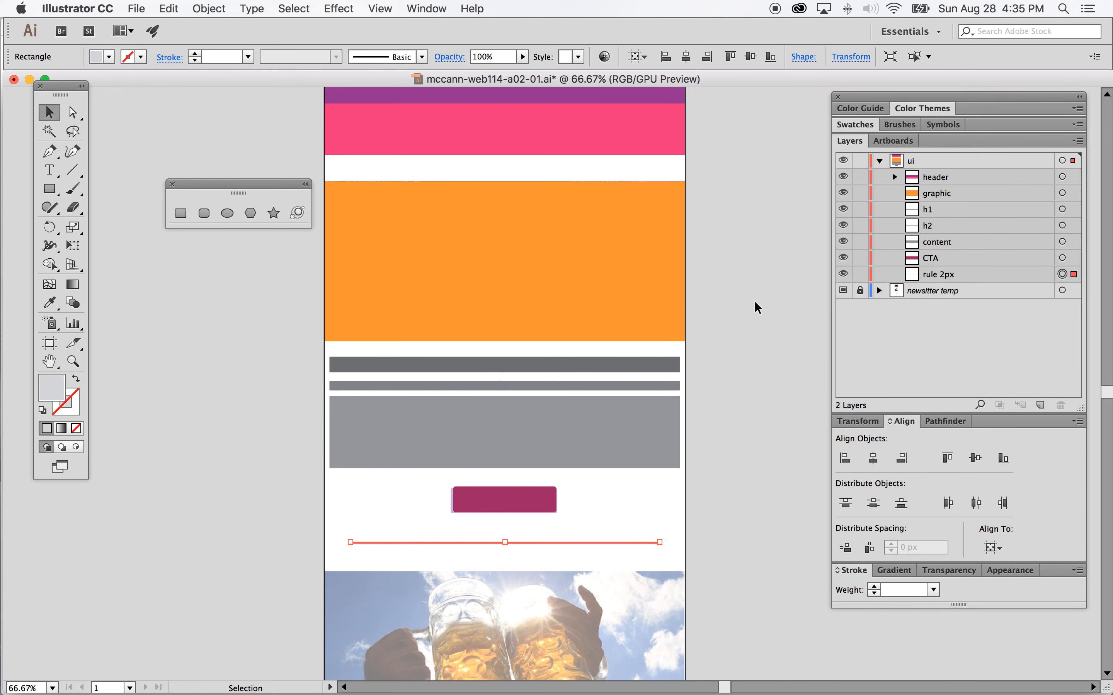
Step: Select the graphic, h1, h2, content, CTA and rule 2px objects together and group them
scroll(755, 307, "down", 2)
left_click(737, 327)
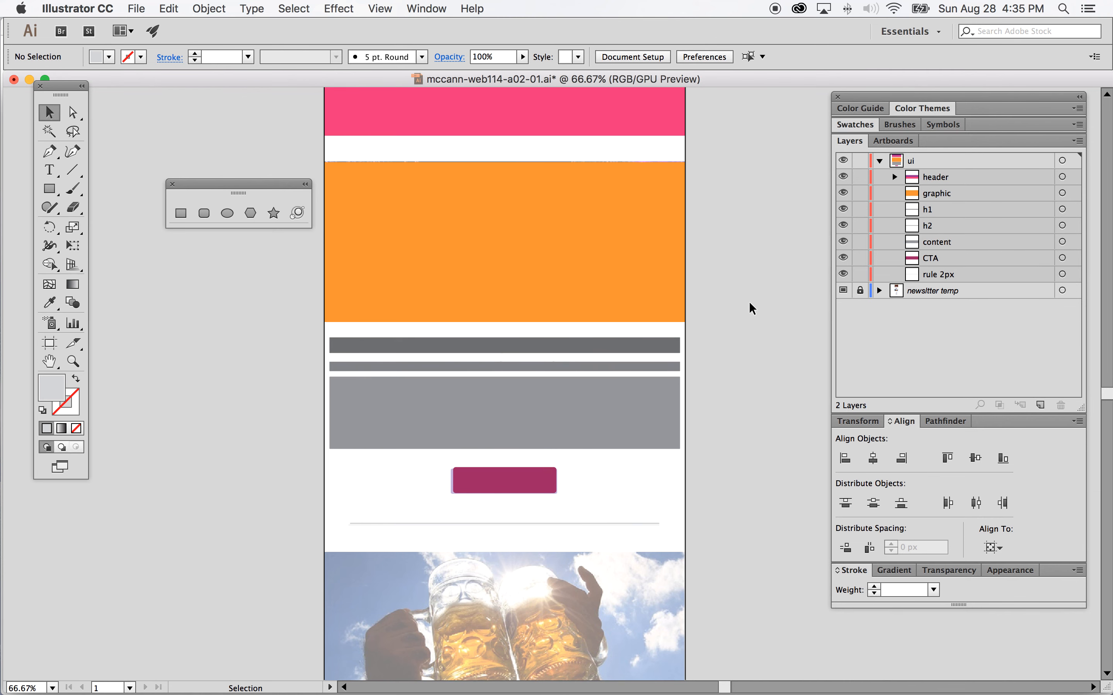
scroll(749, 304, "up", 5)
left_click(1062, 194)
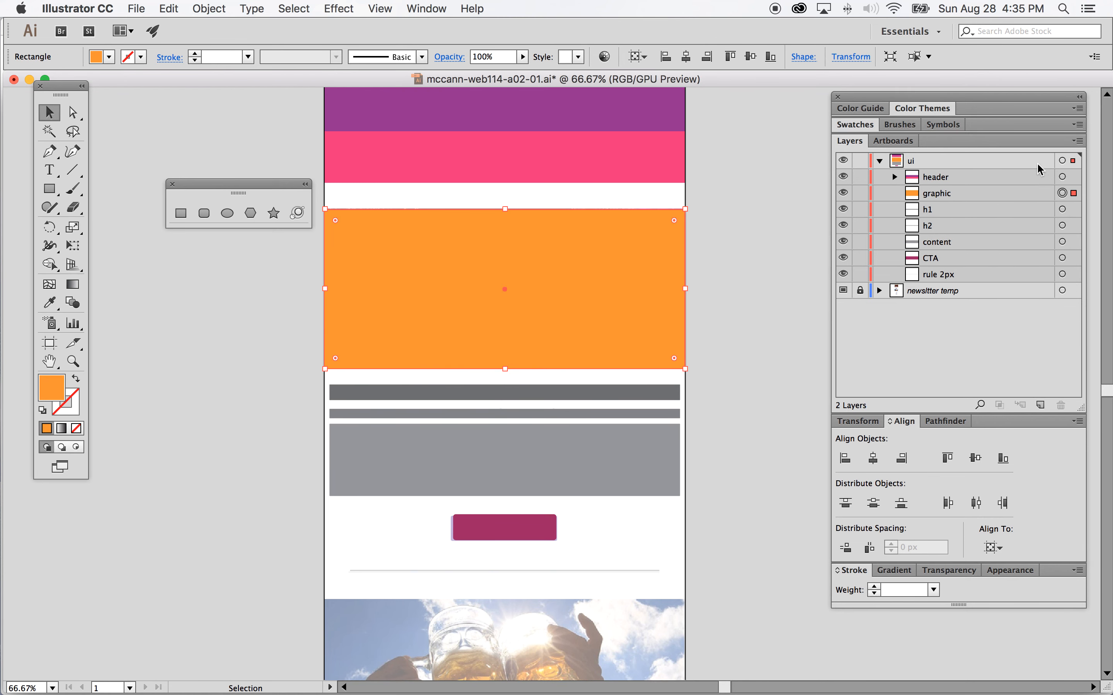
left_click(1063, 210, "shift")
left_click(1062, 225, "shift")
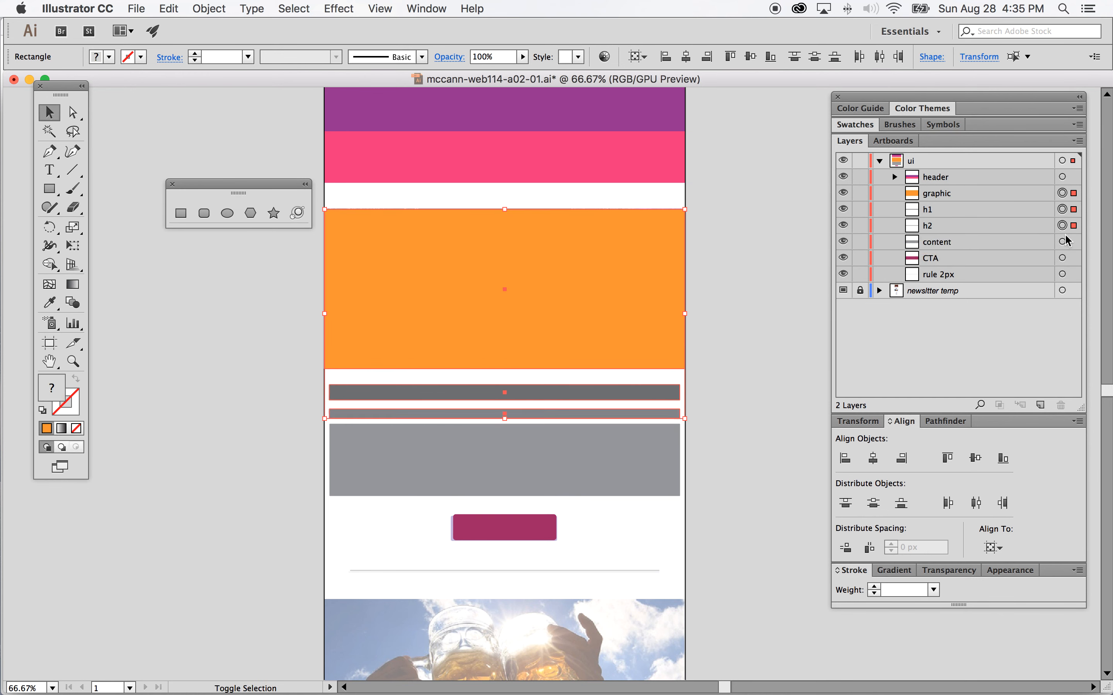
left_click(1062, 242, "shift")
left_click(1062, 258, "shift")
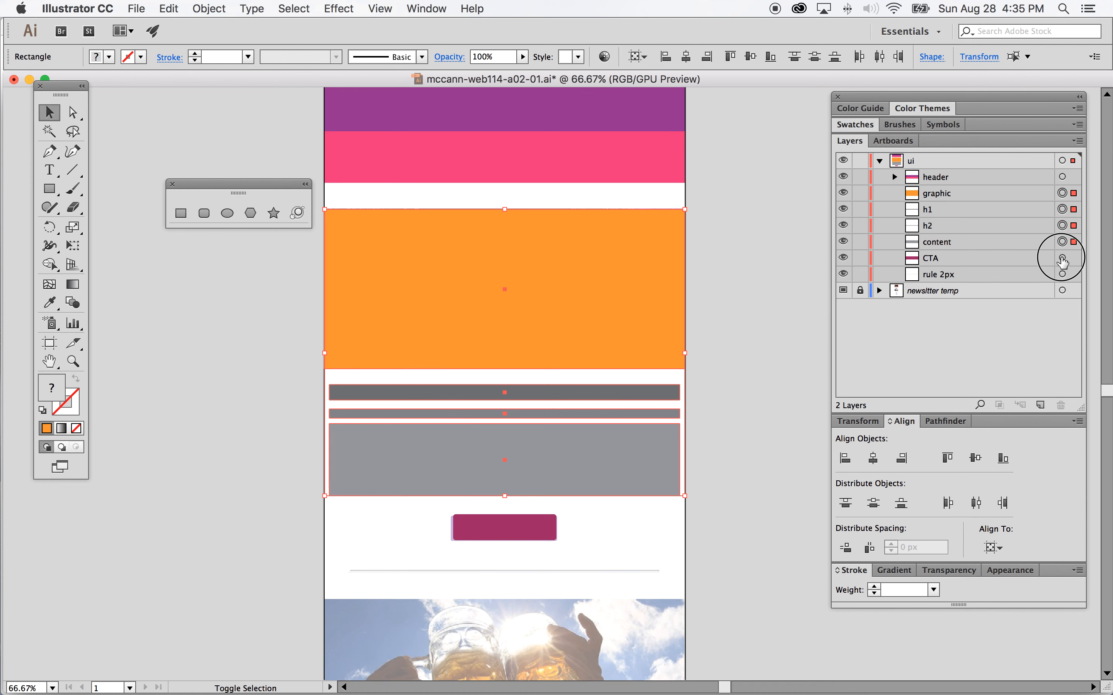
left_click(1062, 275, "shift")
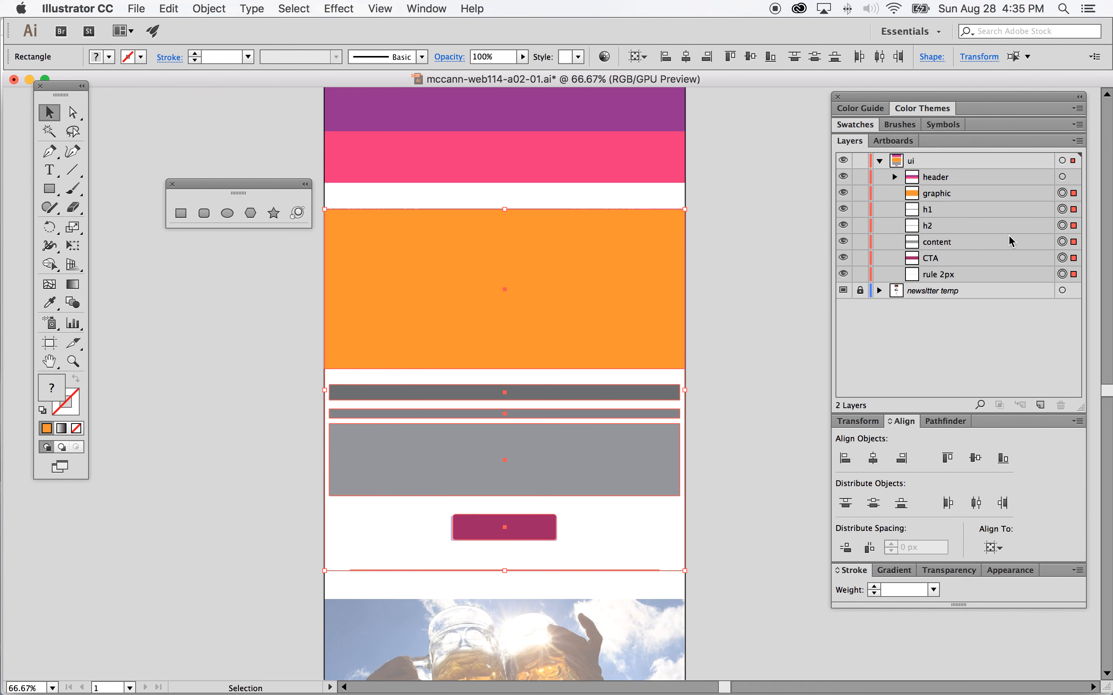
left_click(209, 8)
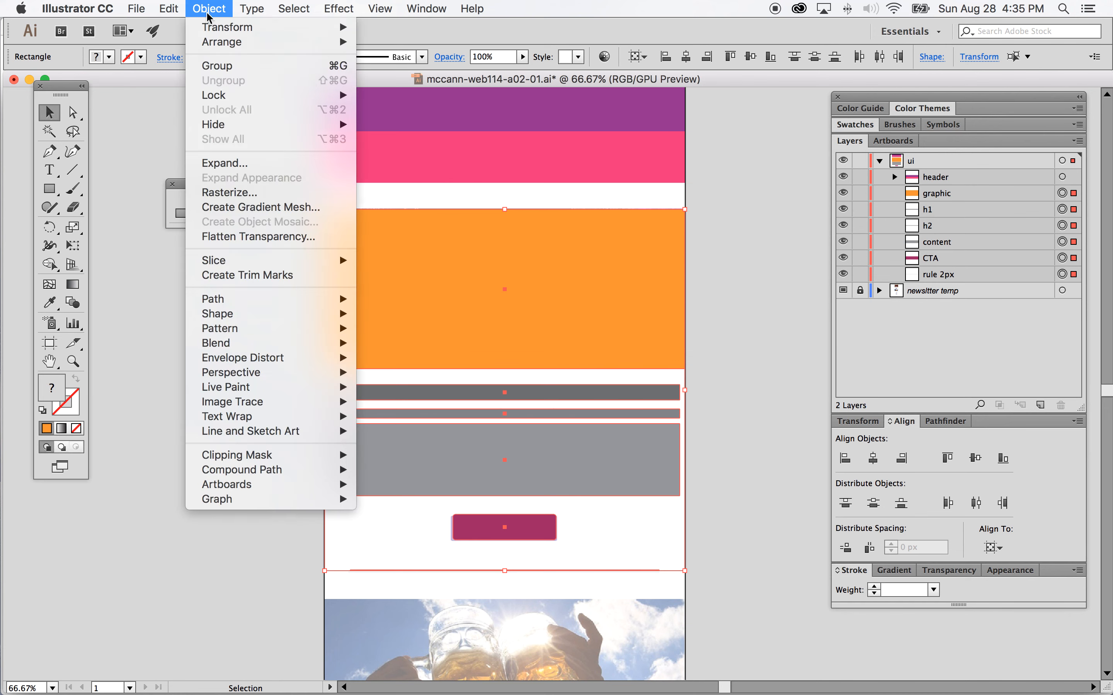
left_click(212, 66)
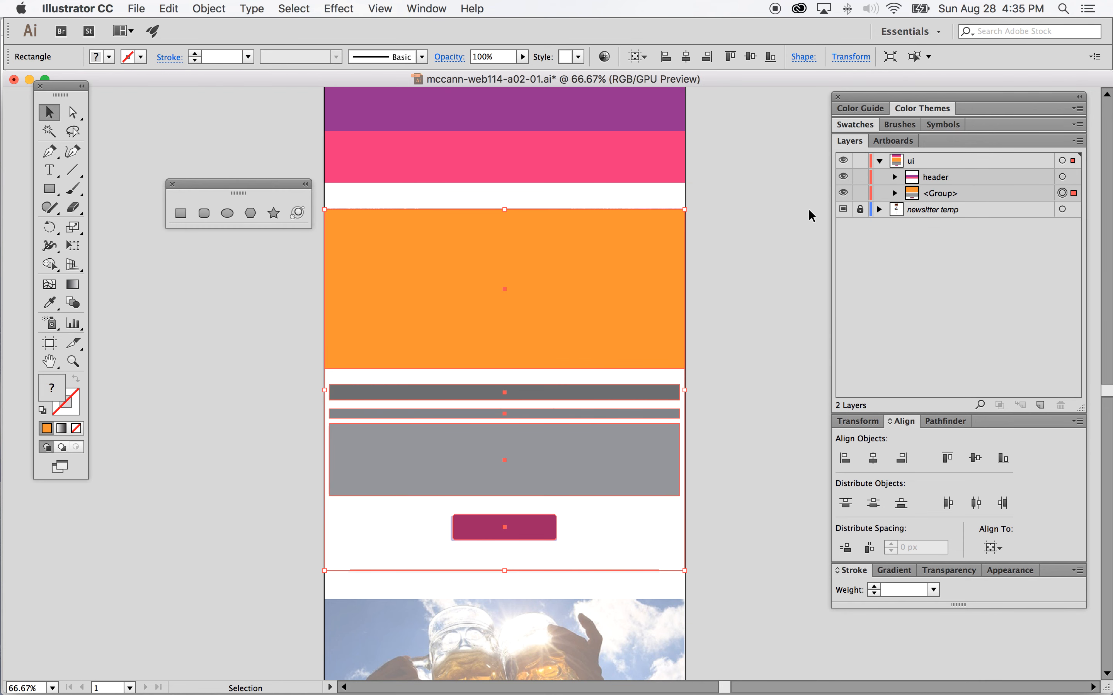
Step: Rename the new group's layer item 1
double_click(945, 196)
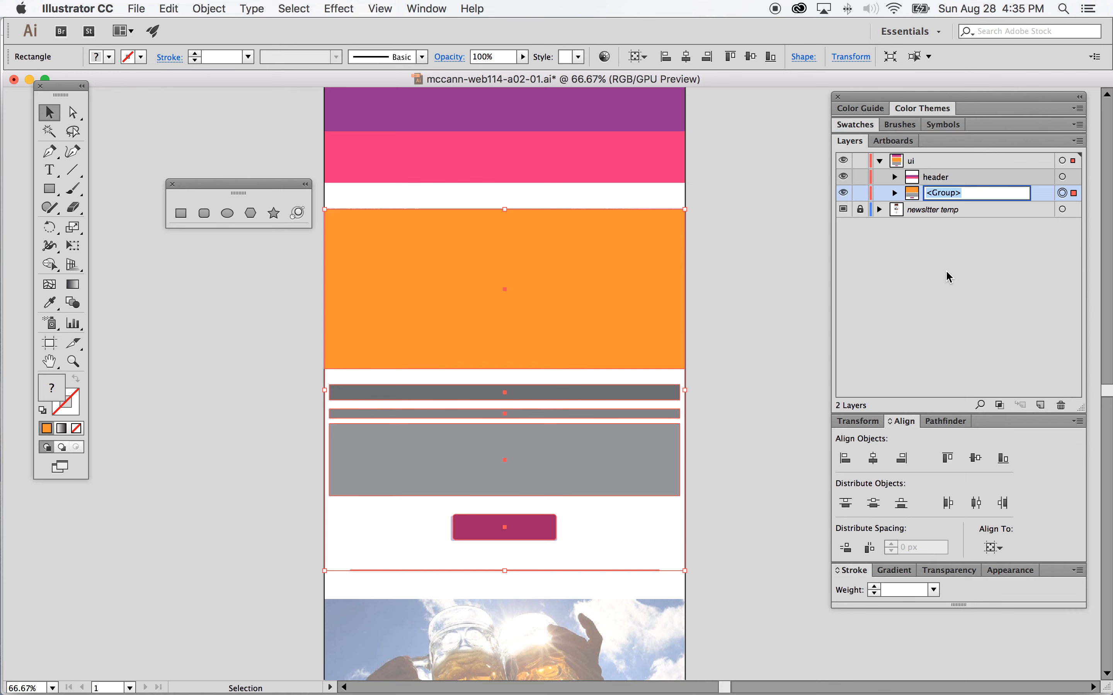
type("item 1")
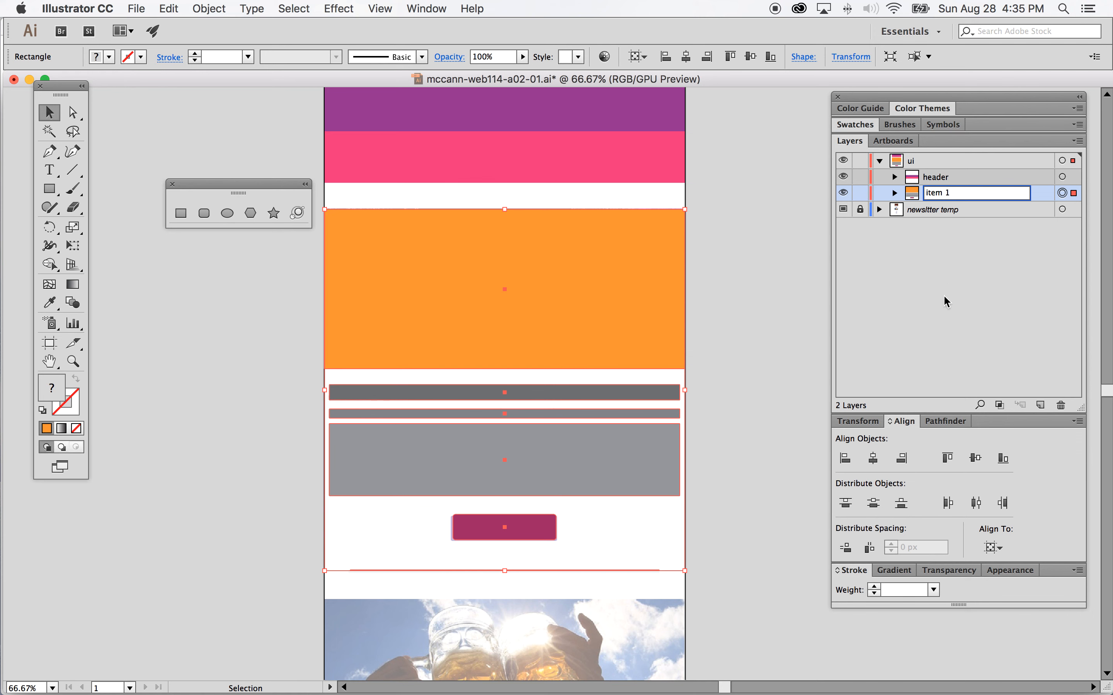
key("Return")
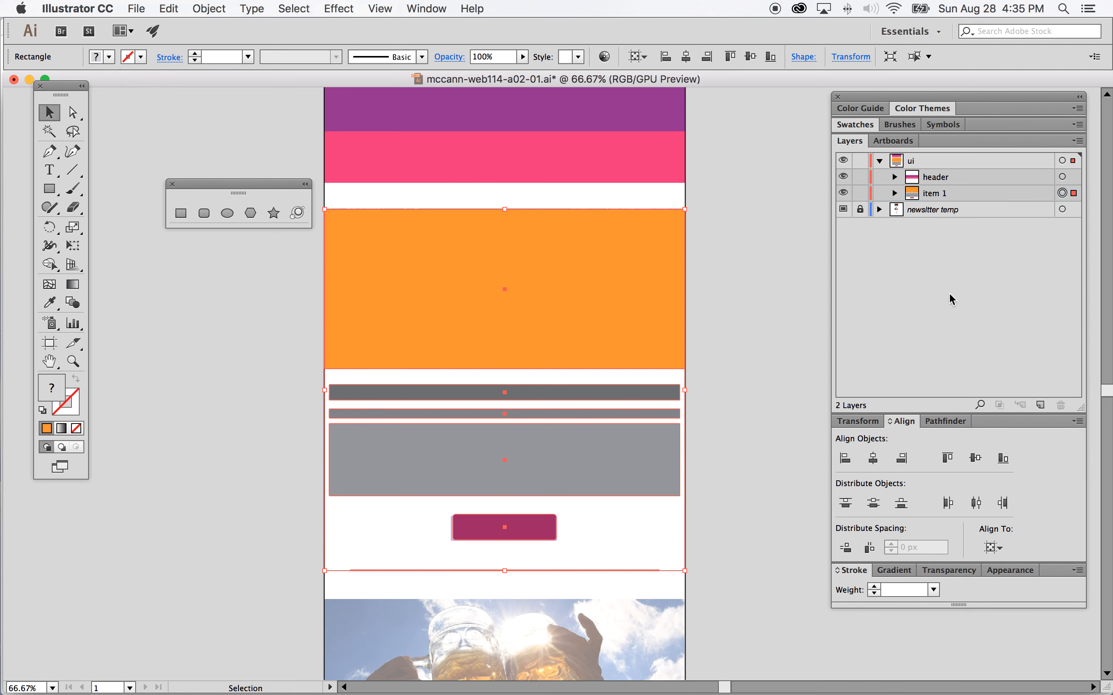
Step: Deselect everything and save the document
left_click(791, 254)
left_click(143, 8)
left_click(139, 119)
mouse_move(2, 313)
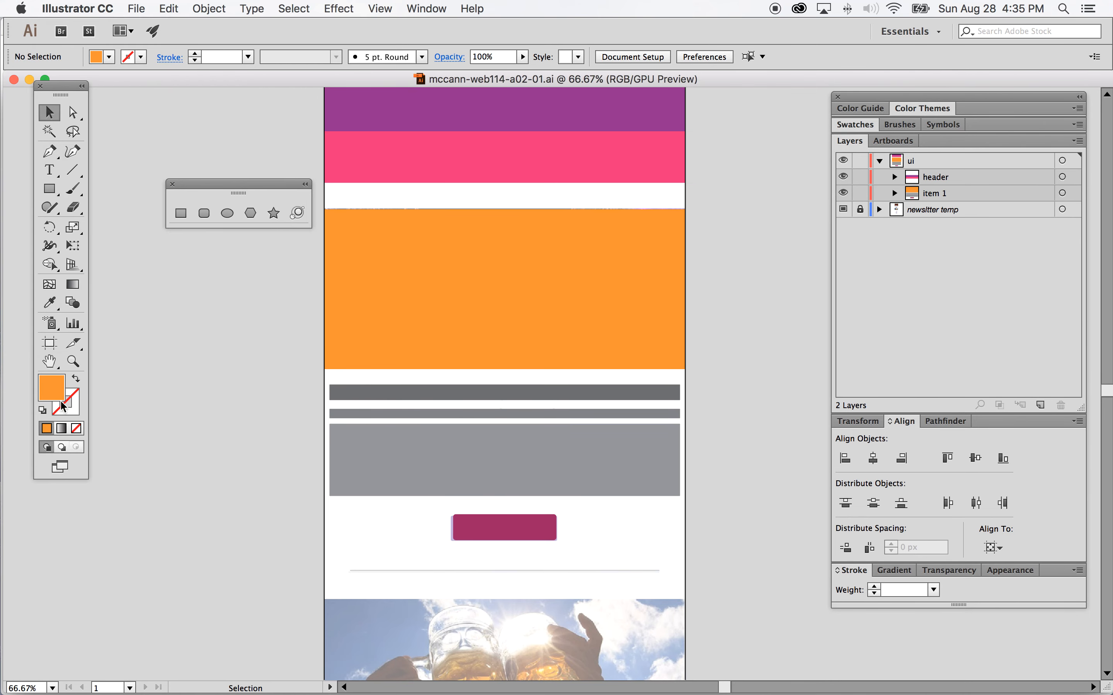
right_click(10, 453)
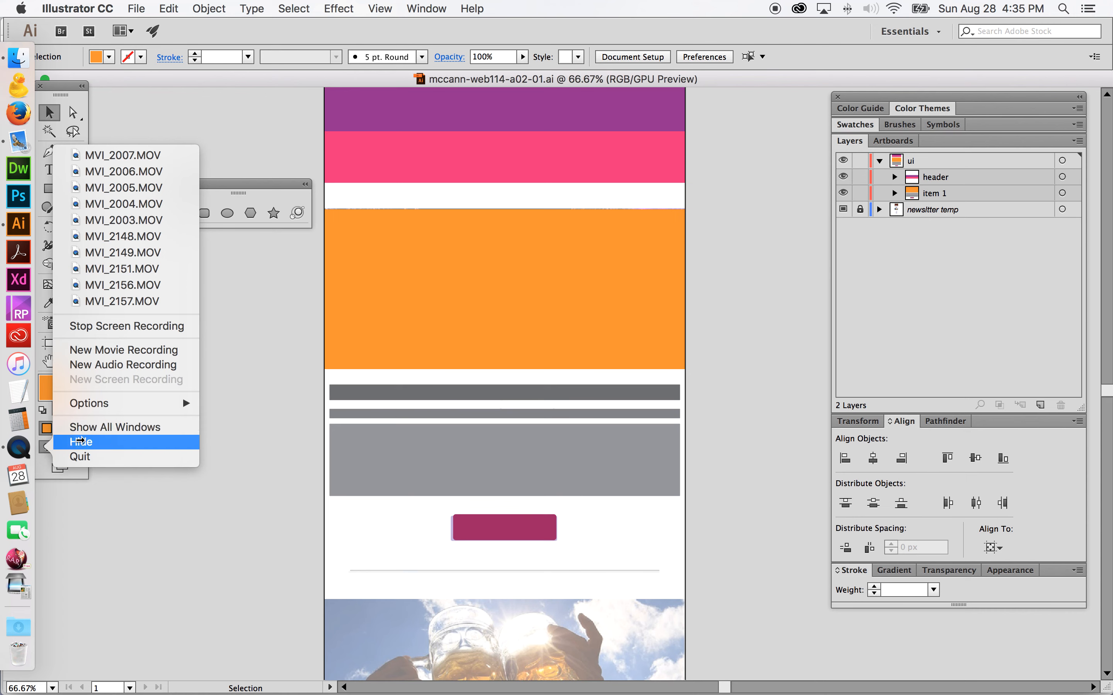